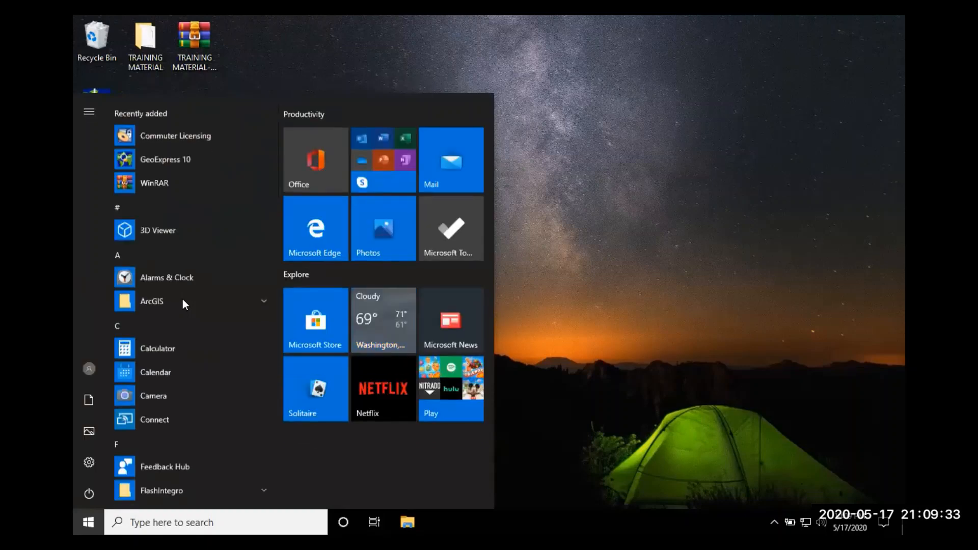
# Launch ArcMap 10.6.1 from the ArcGIS program group and dismiss the not-responding notice.
pyautogui.click(155, 298)
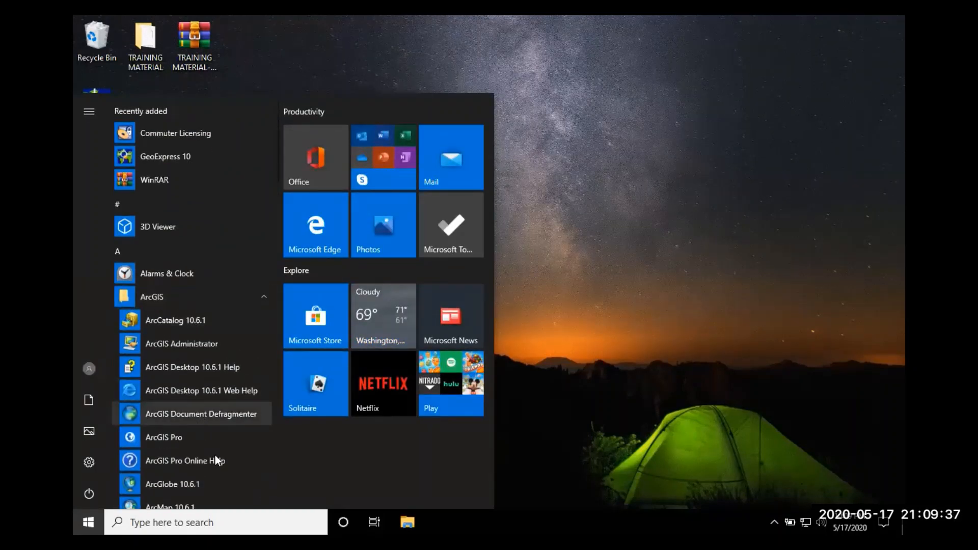
pyautogui.scroll(-1, 215, 455)
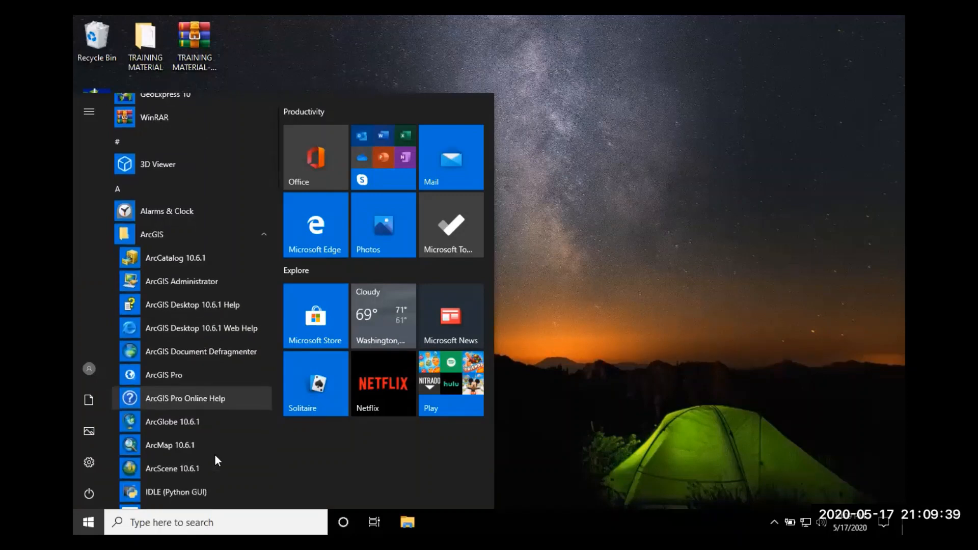
pyautogui.click(186, 448)
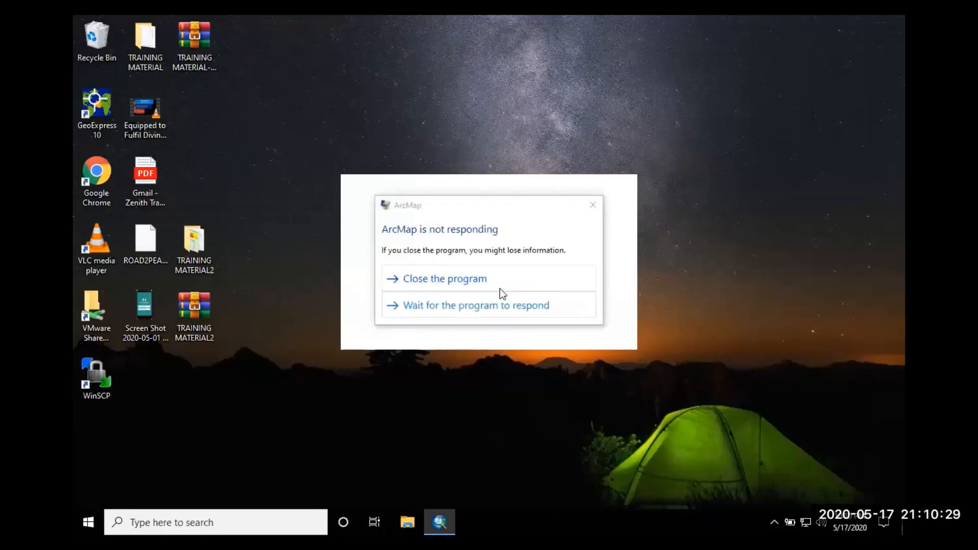
pyautogui.click(593, 204)
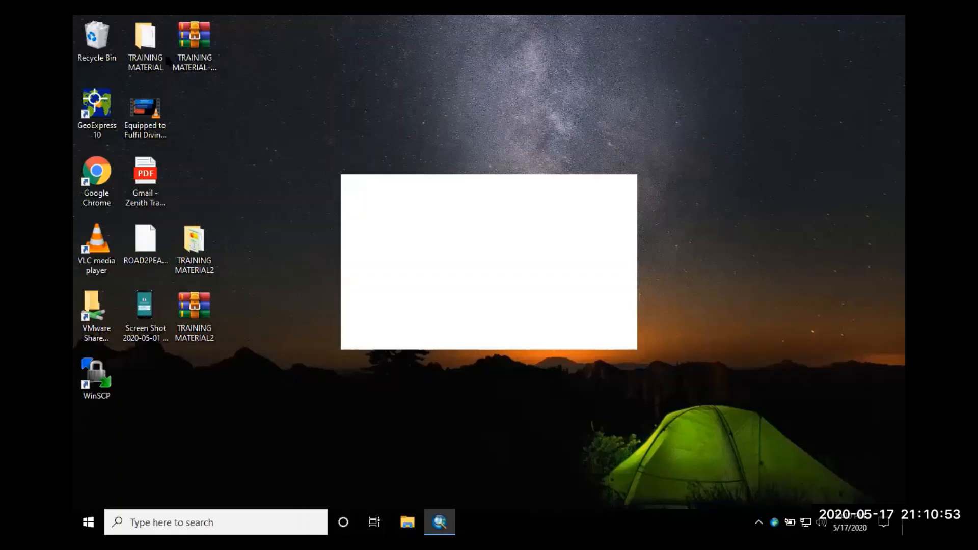
# Switch to the Mac desktop and examine the COVID 19 UPDATE.jpg and Seven_Parameters.txt files in the TRAINING MATERIAL2 folder.
pyautogui.hotkey('ctrl', 'Left')
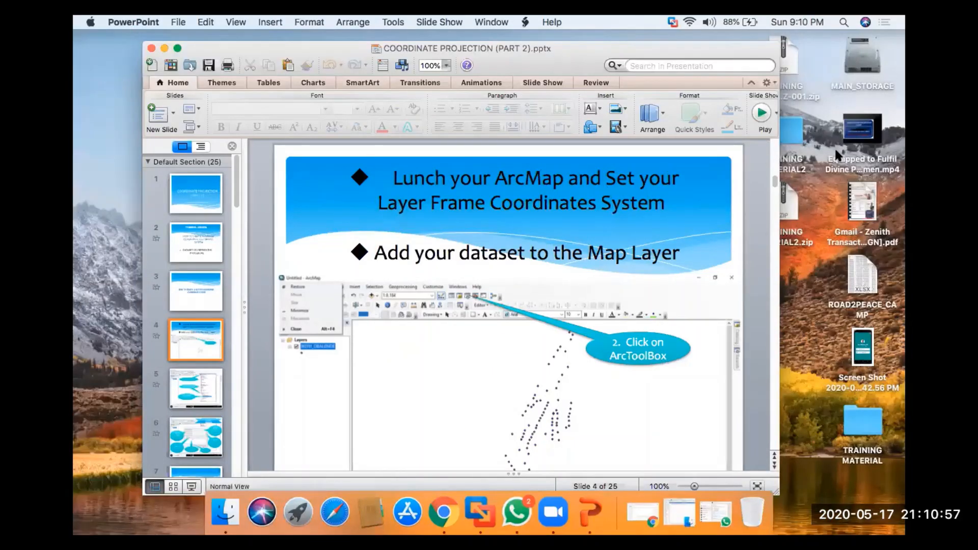
pyautogui.press('super+m')
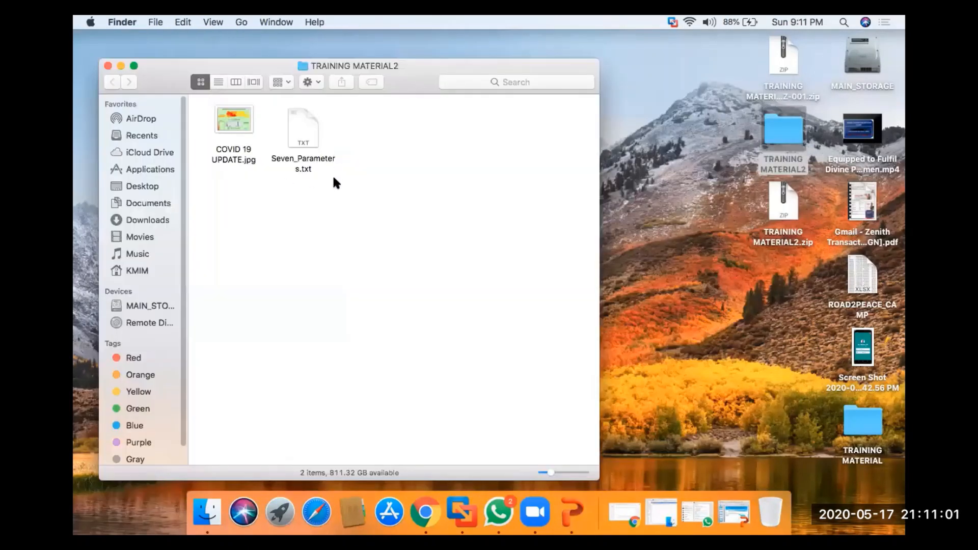
pyautogui.click(234, 126)
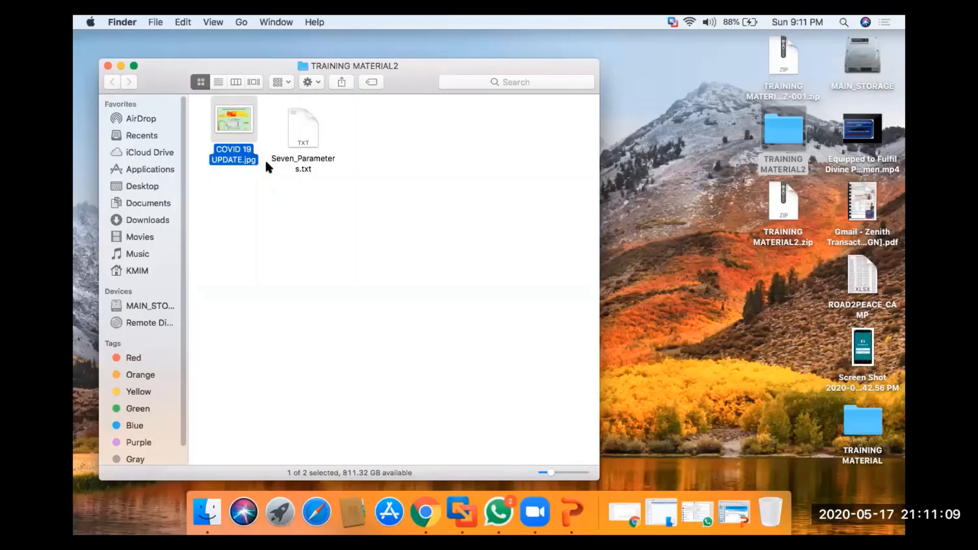
pyautogui.click(307, 144)
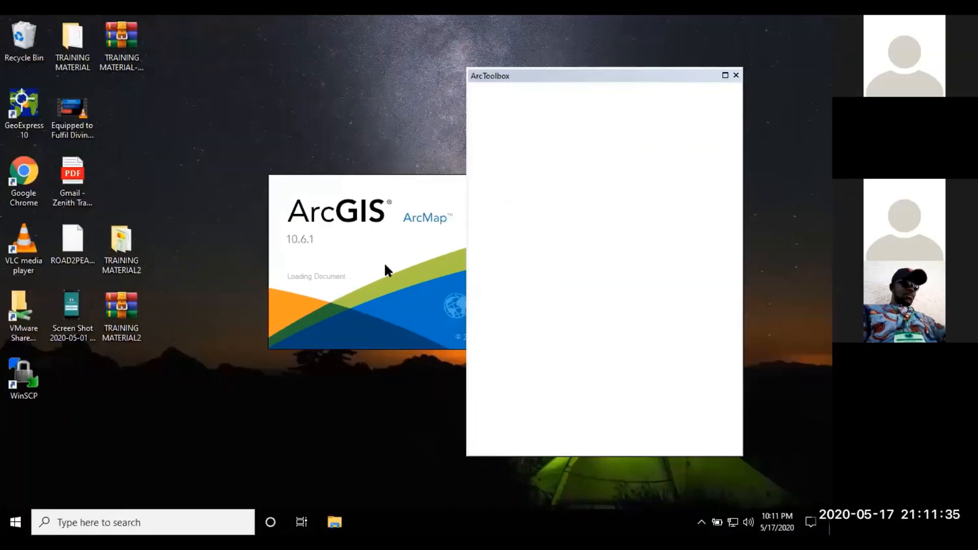
pyautogui.rightClick(252, 115)
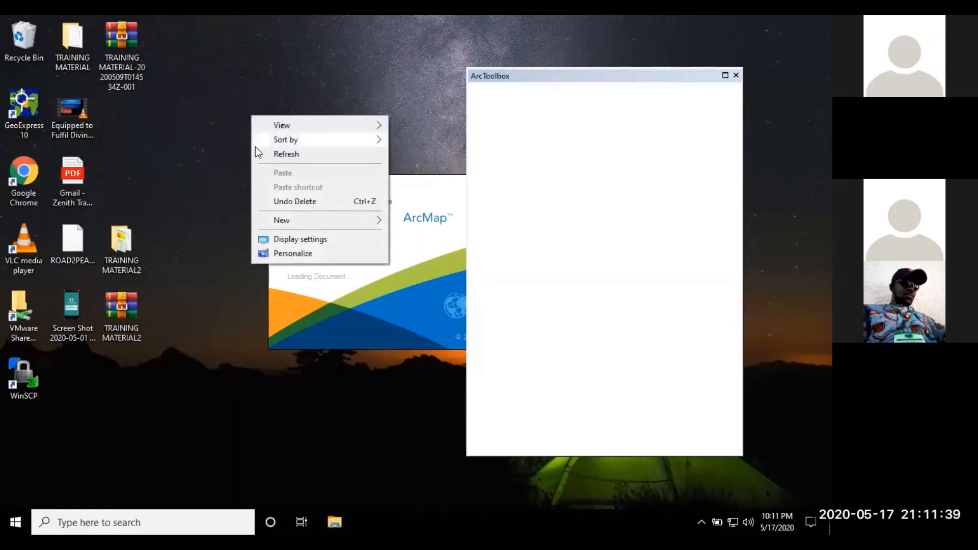
pyautogui.click(256, 153)
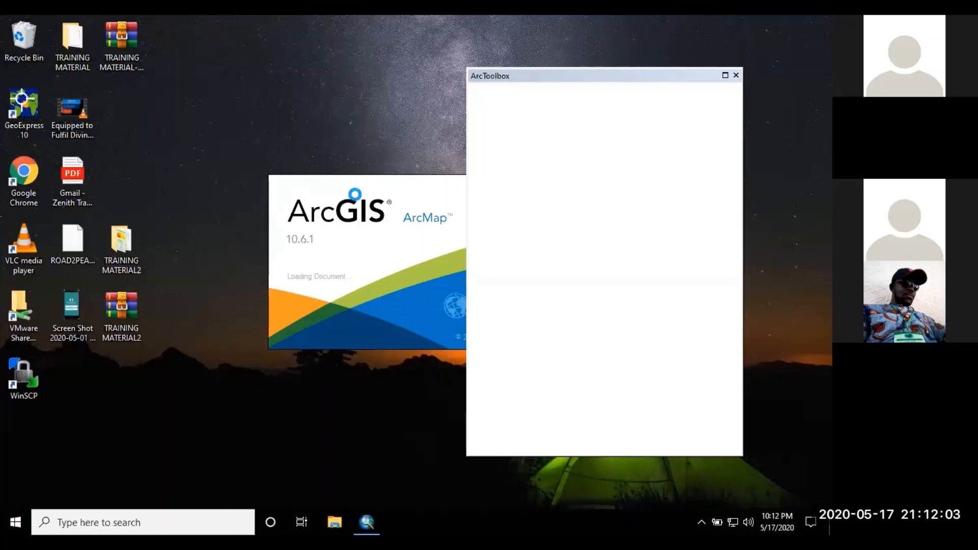
pyautogui.rightClick(232, 94)
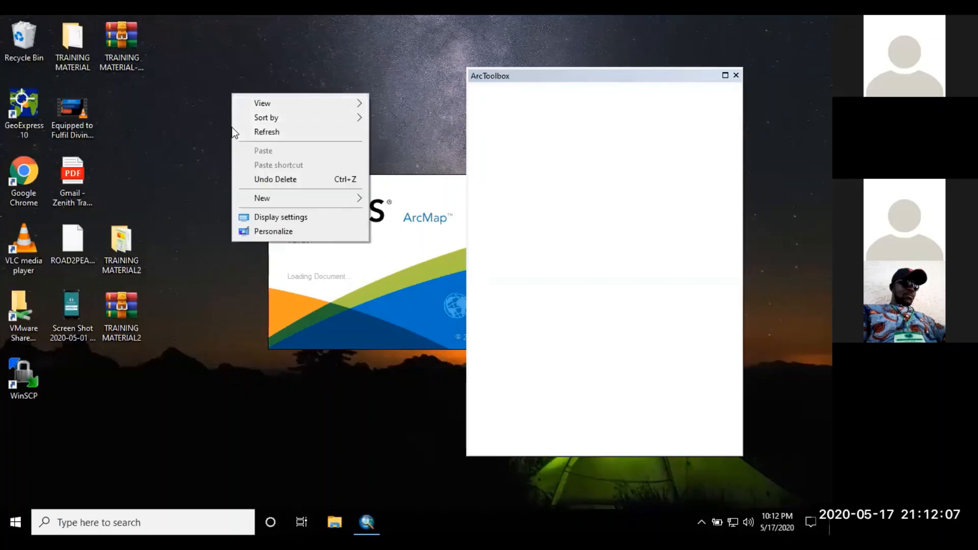
pyautogui.rightClick(218, 102)
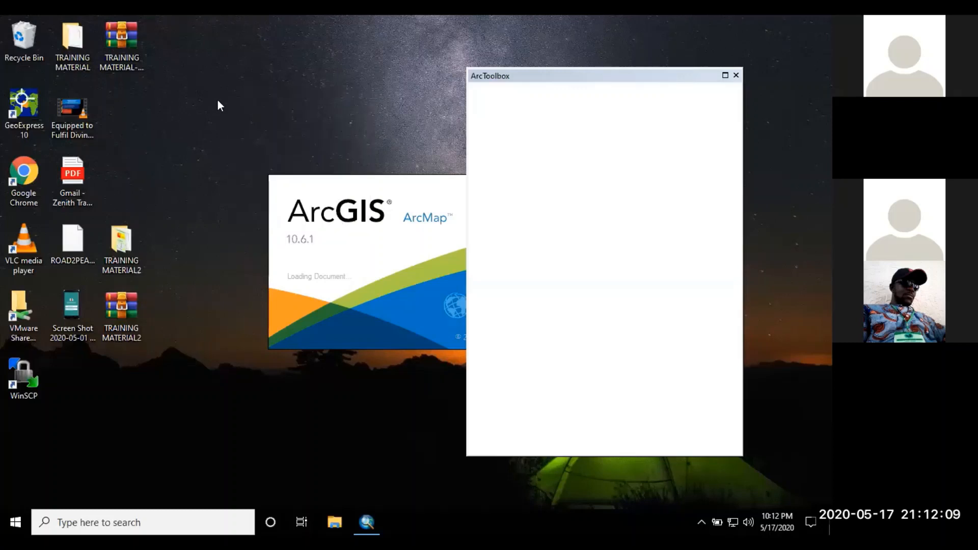
pyautogui.rightClick(219, 101)
pyautogui.click(233, 140)
pyautogui.rightClick(198, 113)
pyautogui.click(242, 154)
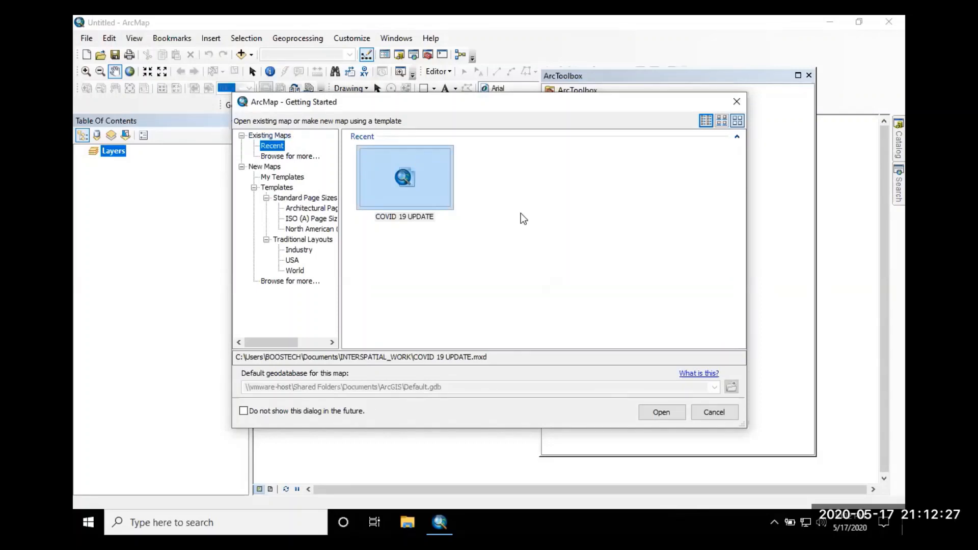
# Start a new map from the Blank Map template and close the ArcToolbox window.
pyautogui.click(265, 167)
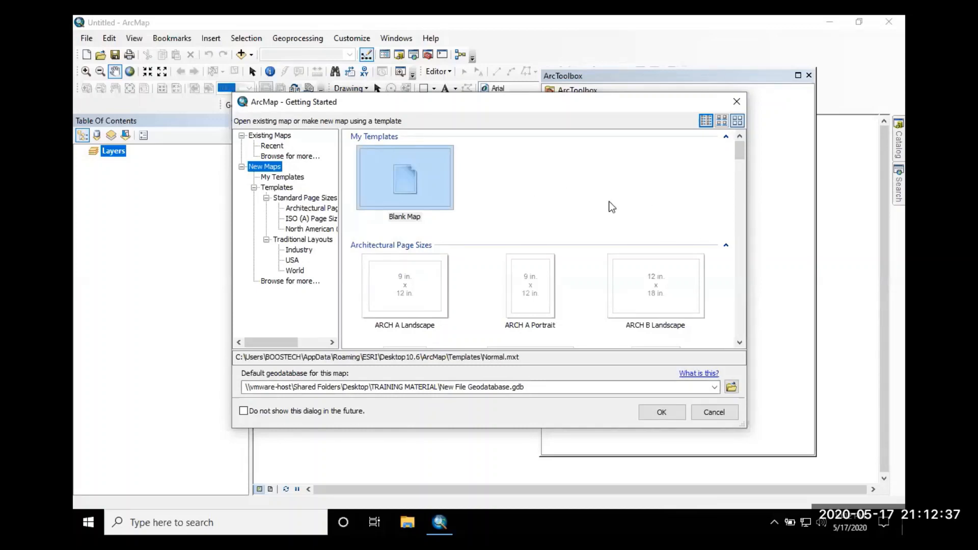
pyautogui.click(416, 187)
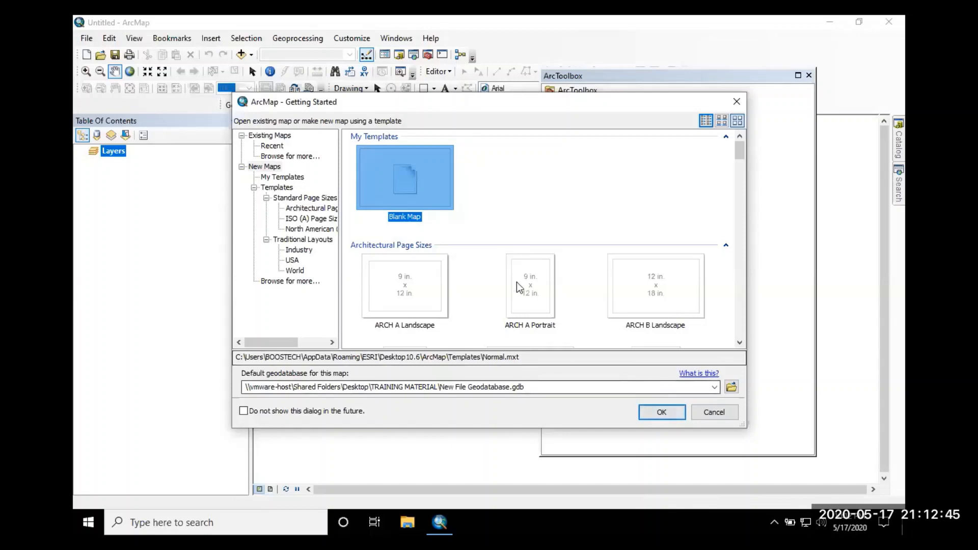
pyautogui.click(663, 412)
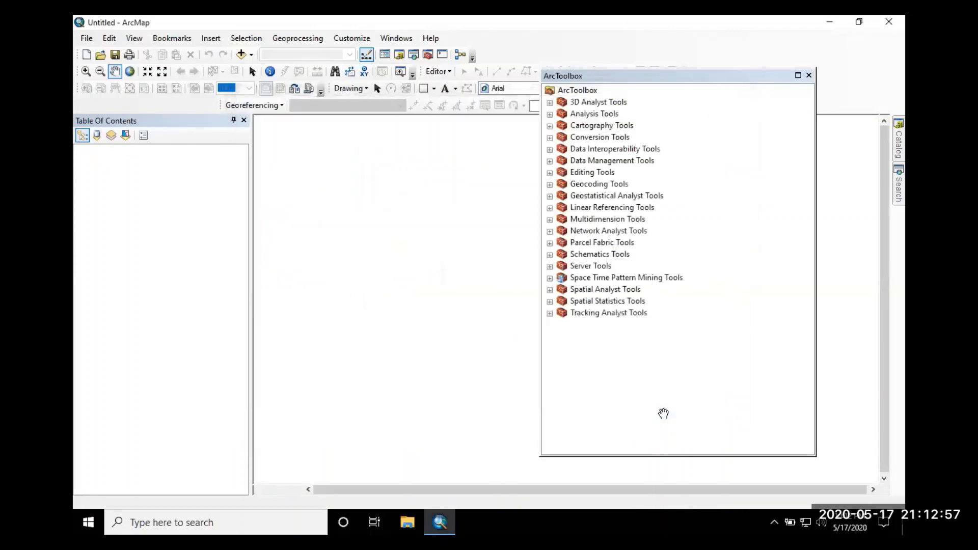
pyautogui.click(809, 75)
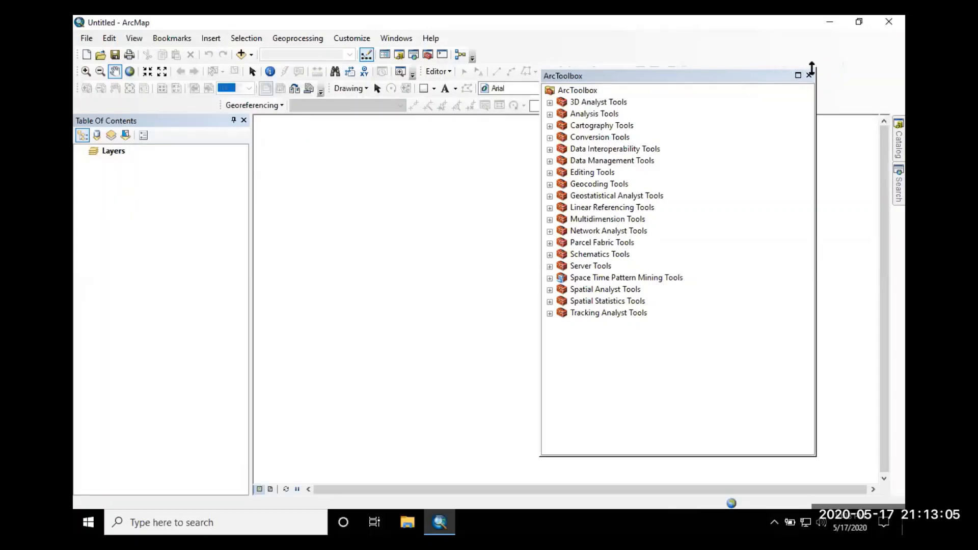
pyautogui.click(809, 75)
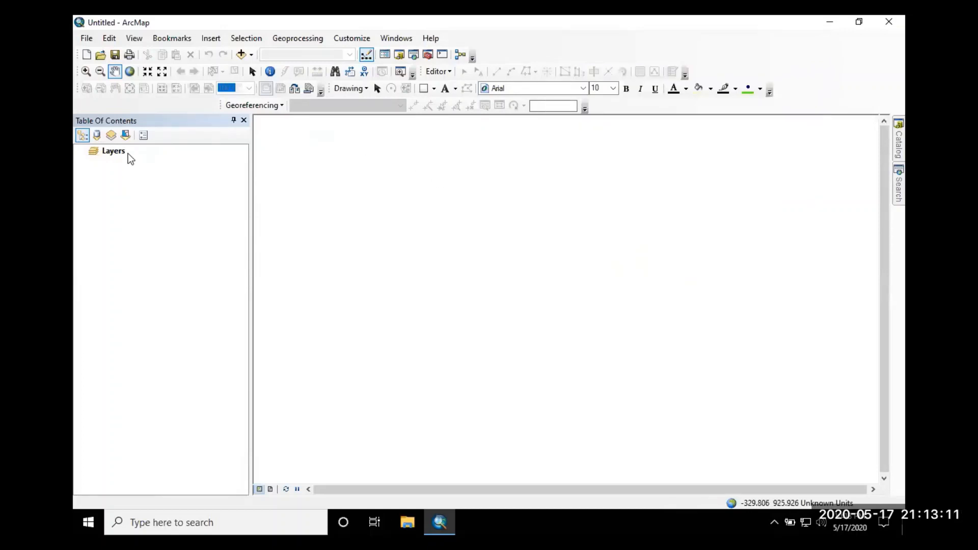
# Set the Layers data frame's coordinate system to the projected WGS 1984 UTM Zone 31N.
pyautogui.click(108, 152)
pyautogui.rightClick(109, 156)
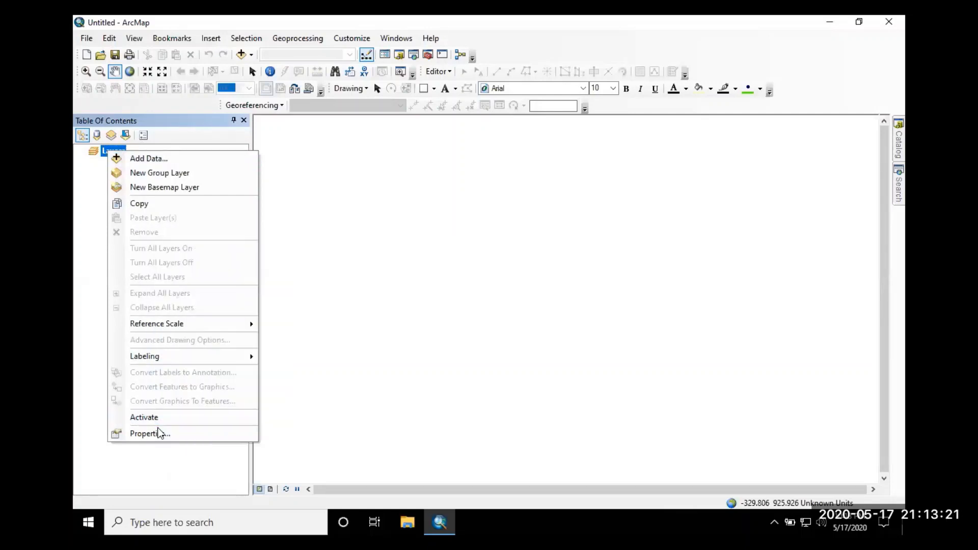
pyautogui.click(87, 433)
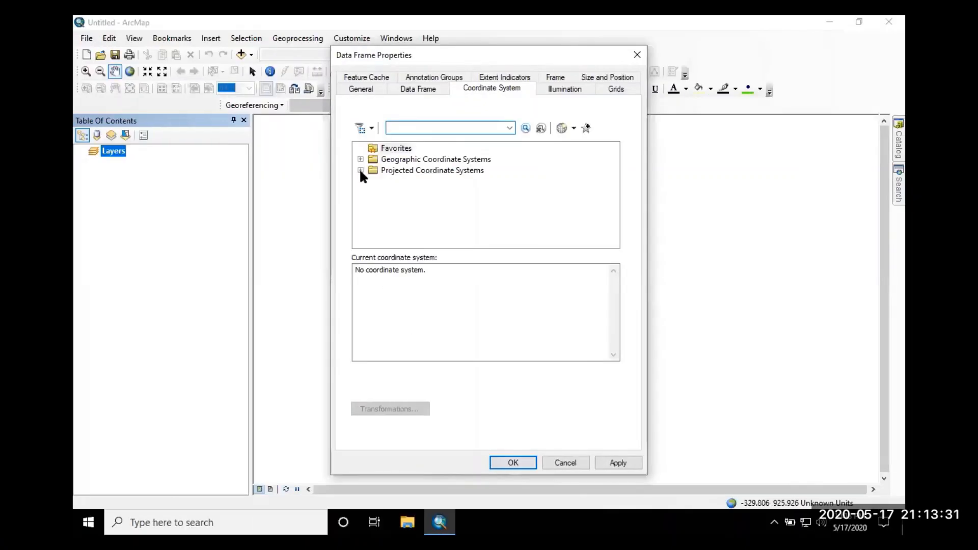
pyautogui.click(288, 170)
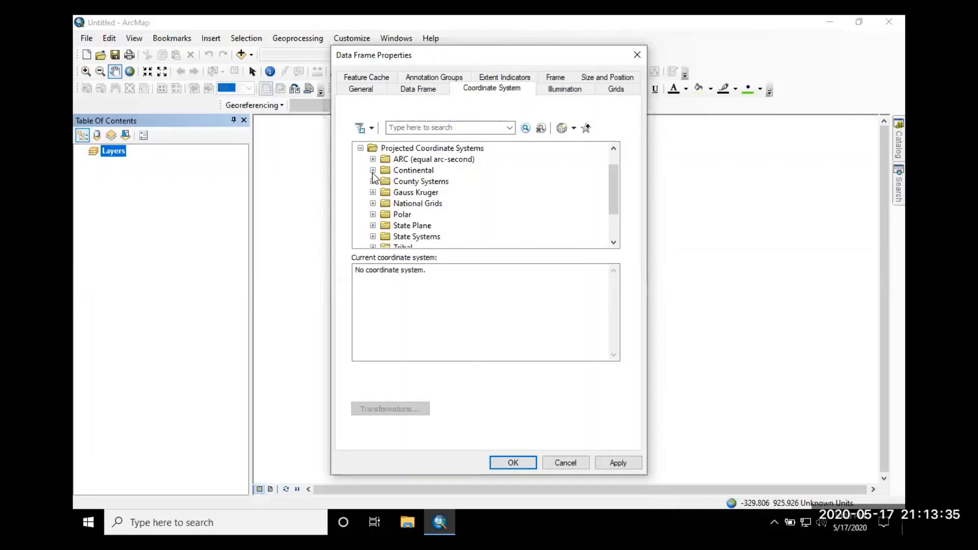
pyautogui.scroll(1, 417, 214)
pyautogui.scroll(-5, 441, 235)
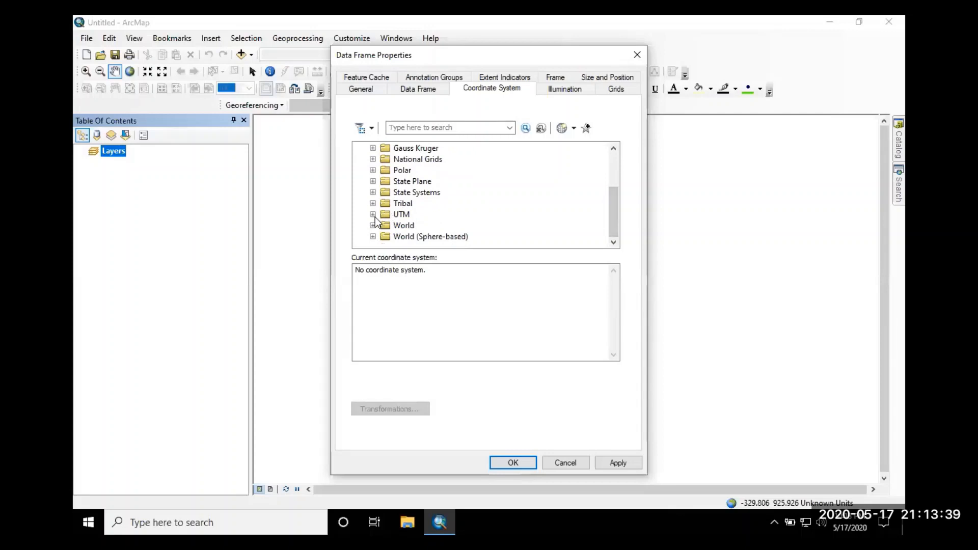
pyautogui.click(374, 216)
pyautogui.scroll(-2, 613, 219)
pyautogui.scroll(-1, 585, 224)
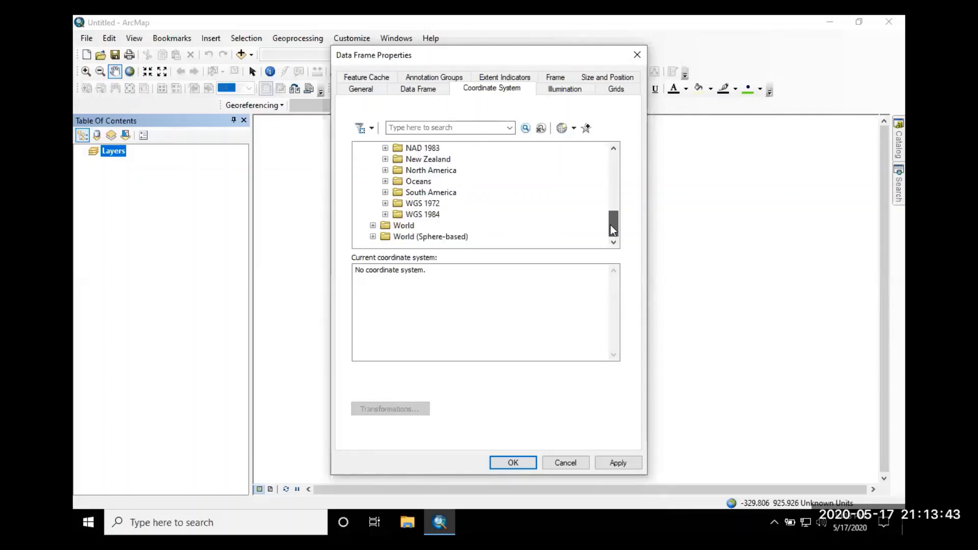
pyautogui.click(386, 215)
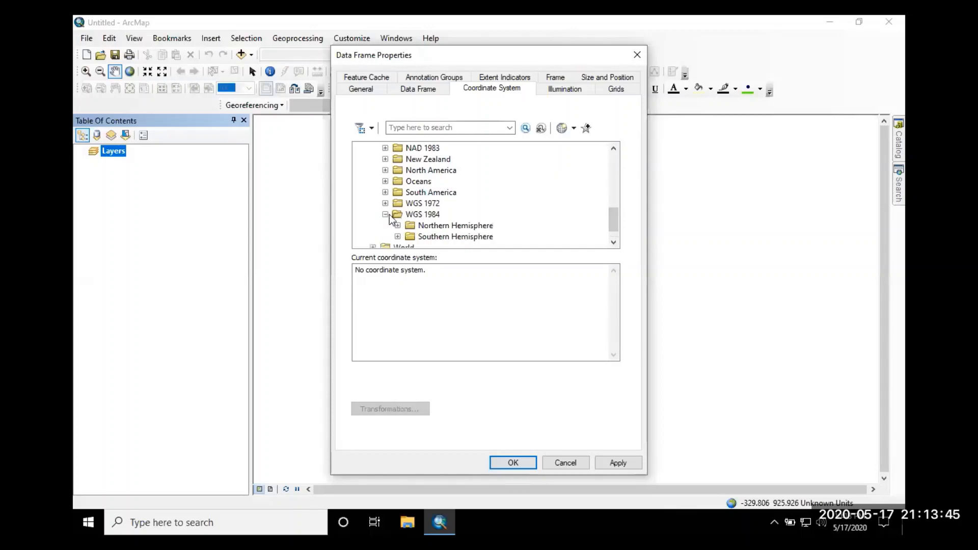
pyautogui.click(398, 225)
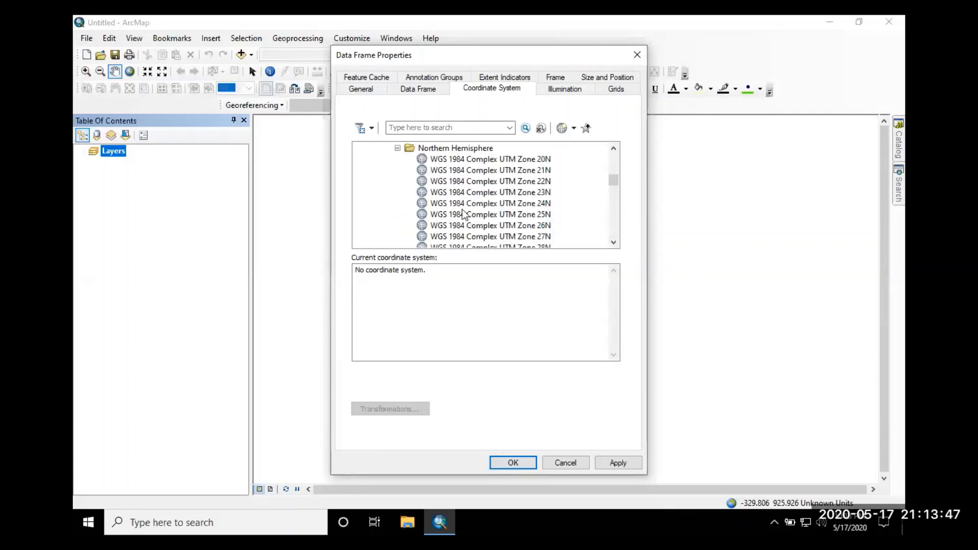
pyautogui.scroll(-10, 615, 198)
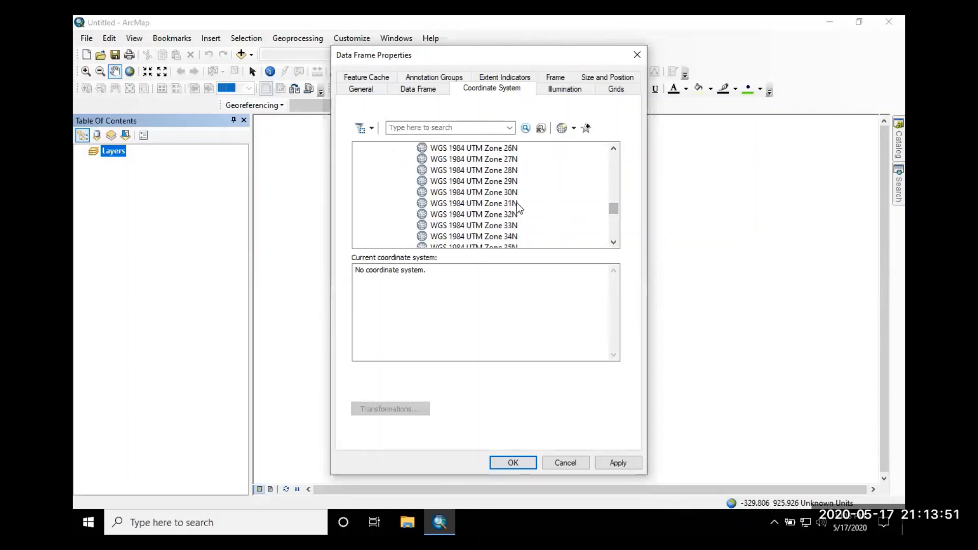
pyautogui.click(509, 204)
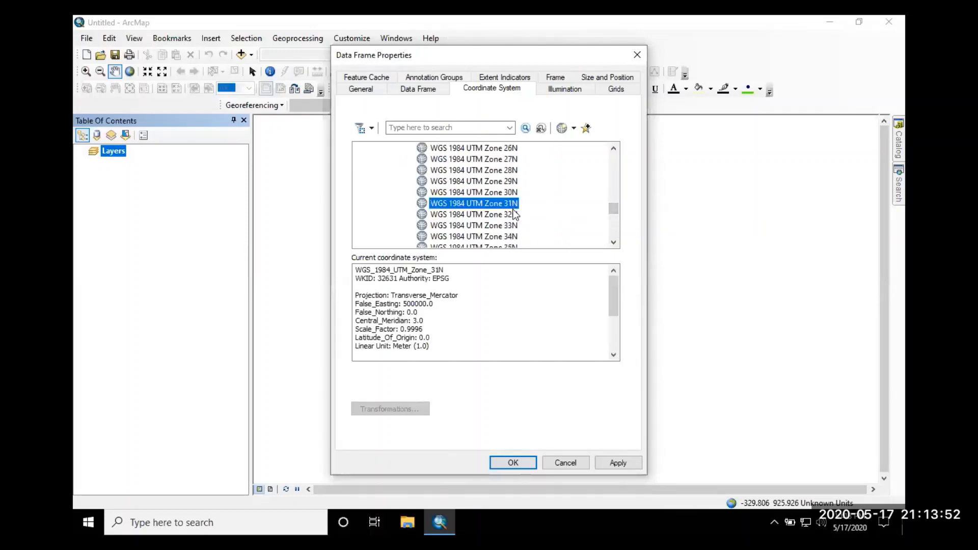
pyautogui.click(515, 462)
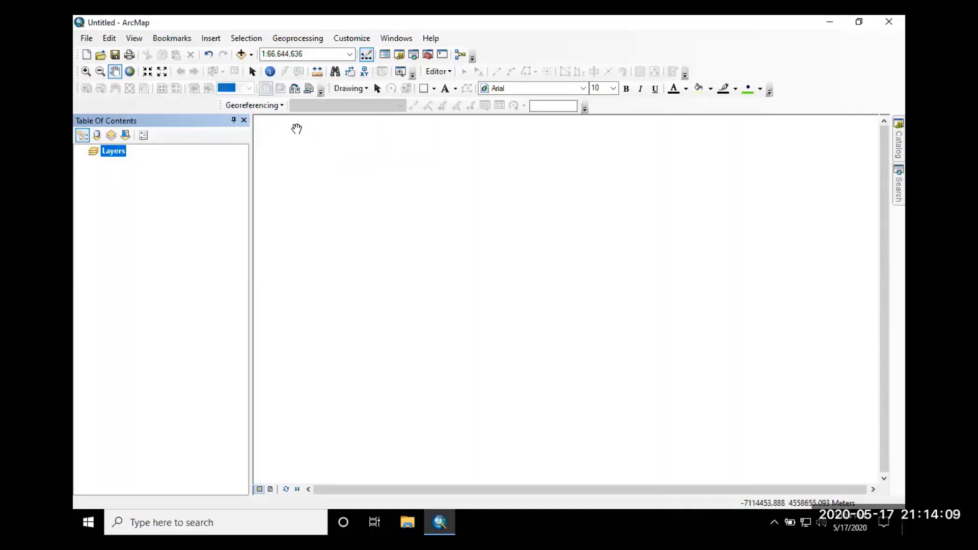
# Add the IKOYI_OBALENDE_ROAD.shp shapefile from the ROAD folder to the map.
pyautogui.click(240, 55)
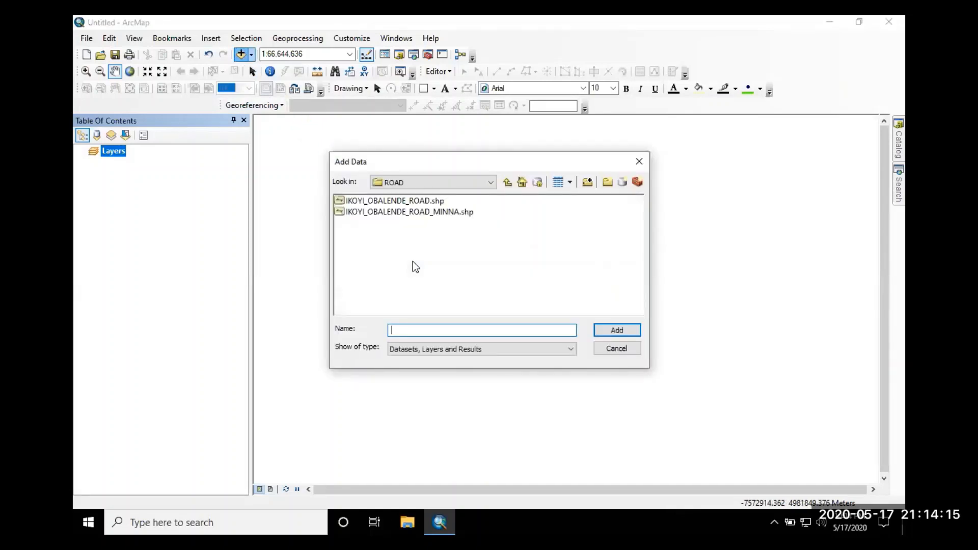
pyautogui.click(412, 206)
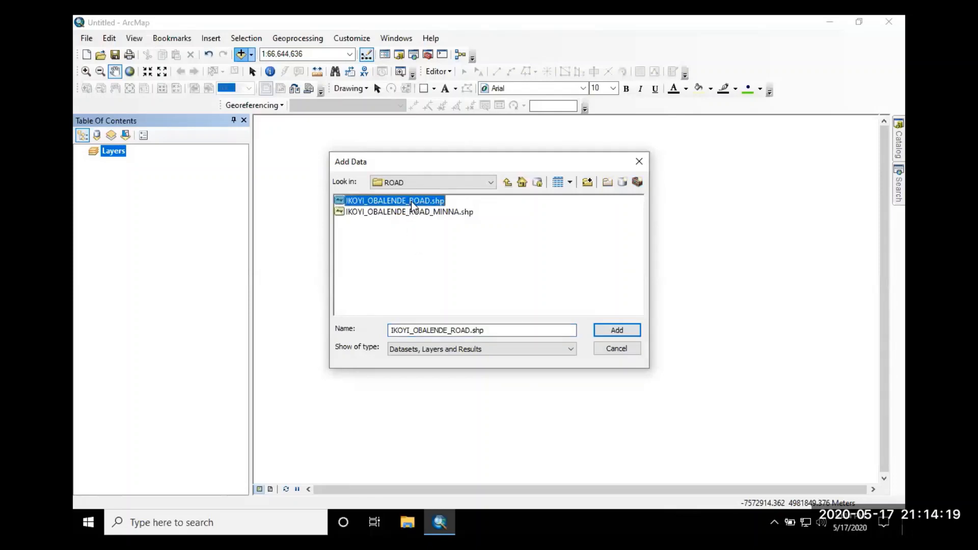
pyautogui.click(617, 329)
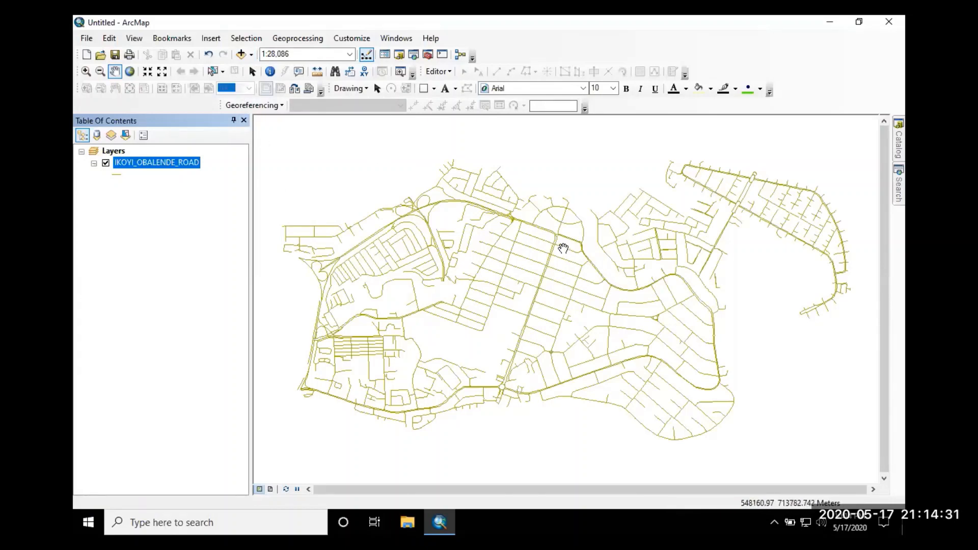
# Add the IKOYI_OBALENDE_ROAD_MINNA.shp shapefile from the ROAD folder to the map, leaving the data frame's transformations as they are.
pyautogui.scroll(-1, 563, 248)
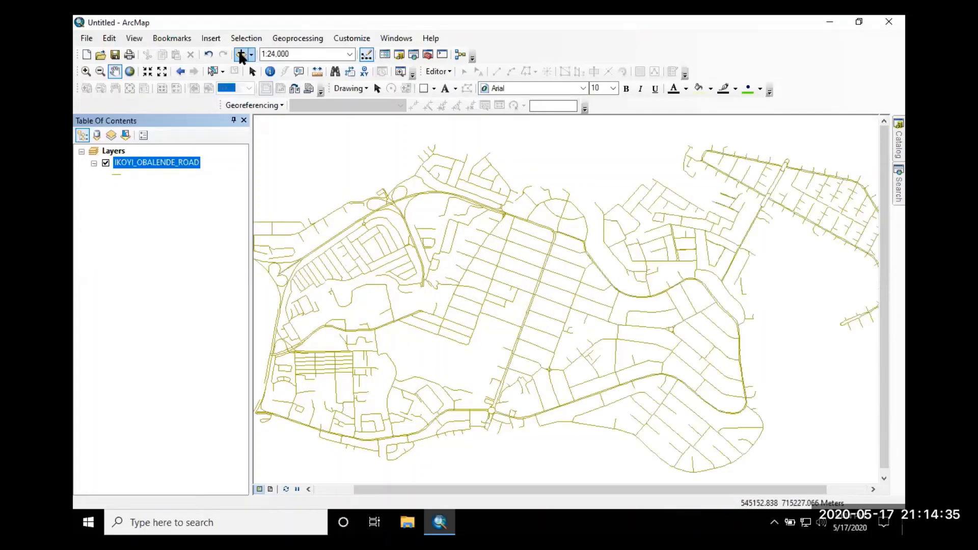
pyautogui.click(242, 55)
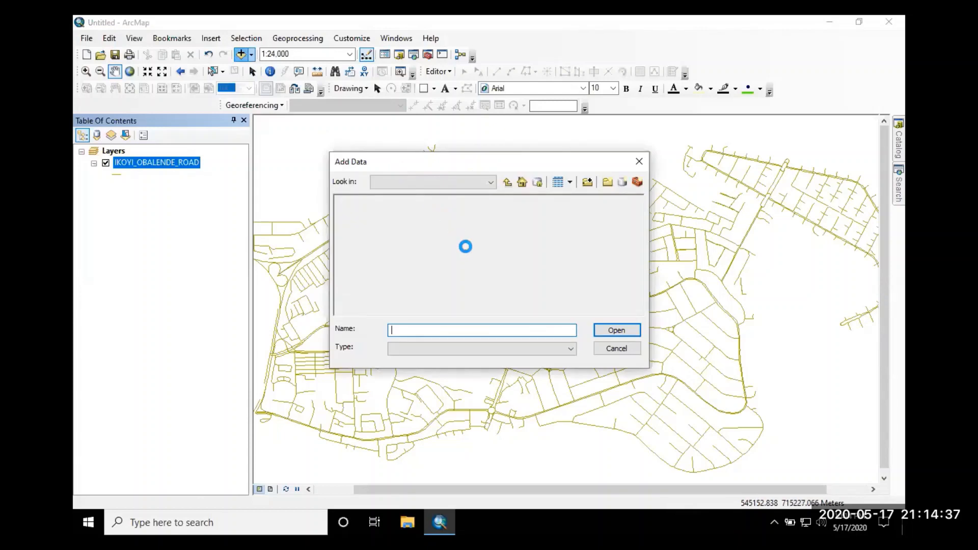
pyautogui.click(439, 212)
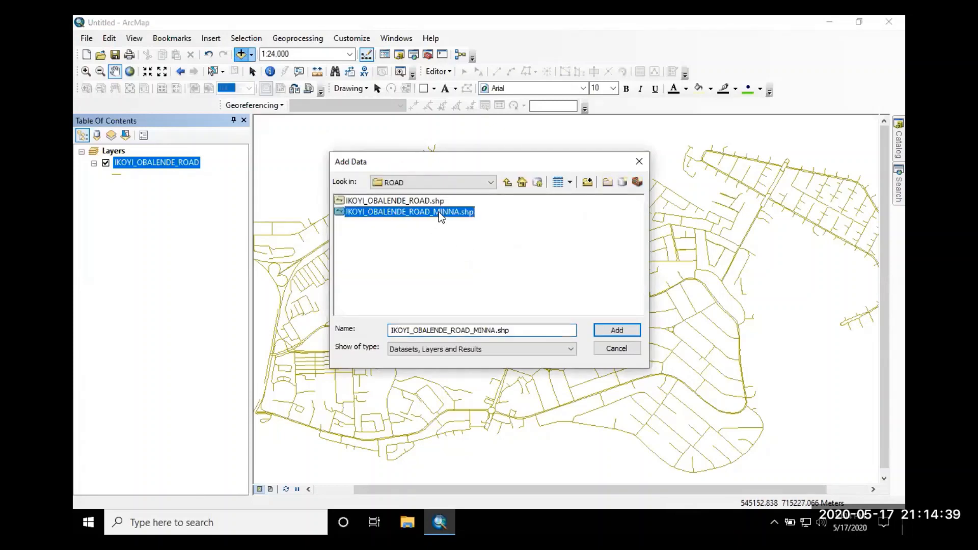
pyautogui.click(607, 330)
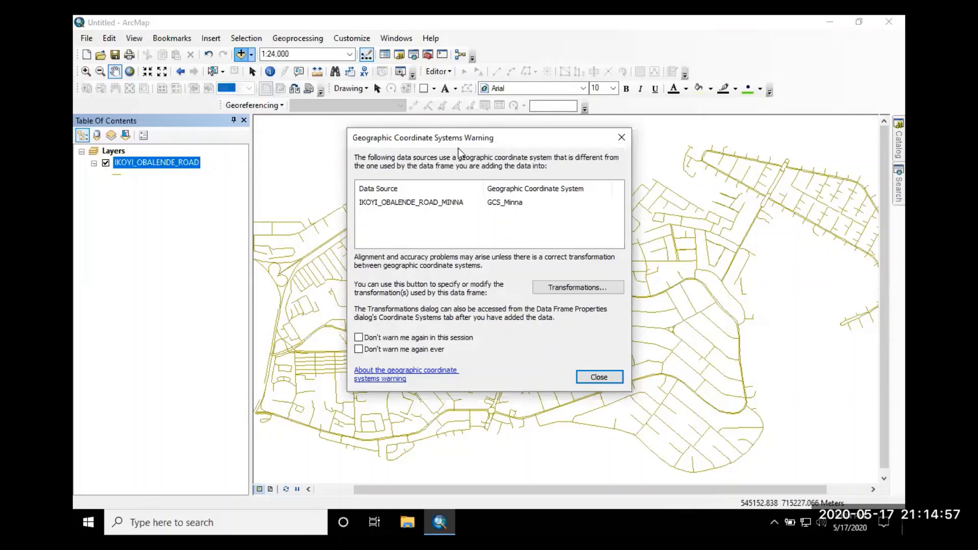
pyautogui.moveTo(500, 140); pyautogui.dragTo(547, 172)
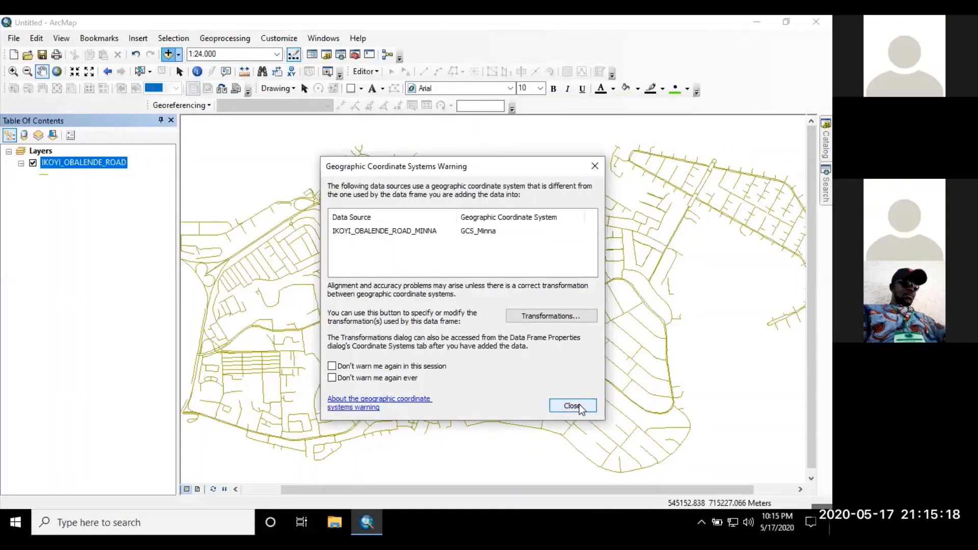
pyautogui.click(579, 406)
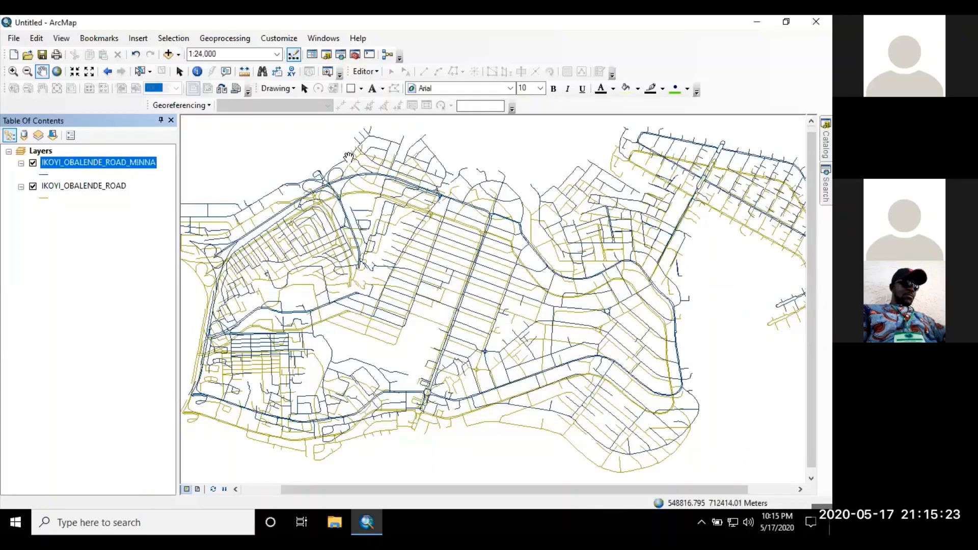
# Compare the Minna roads with the WGS roads up close by hiding and showing the IKOYI_OBALENDE_ROAD_MINNA layer.
pyautogui.scroll(-1, 349, 157)
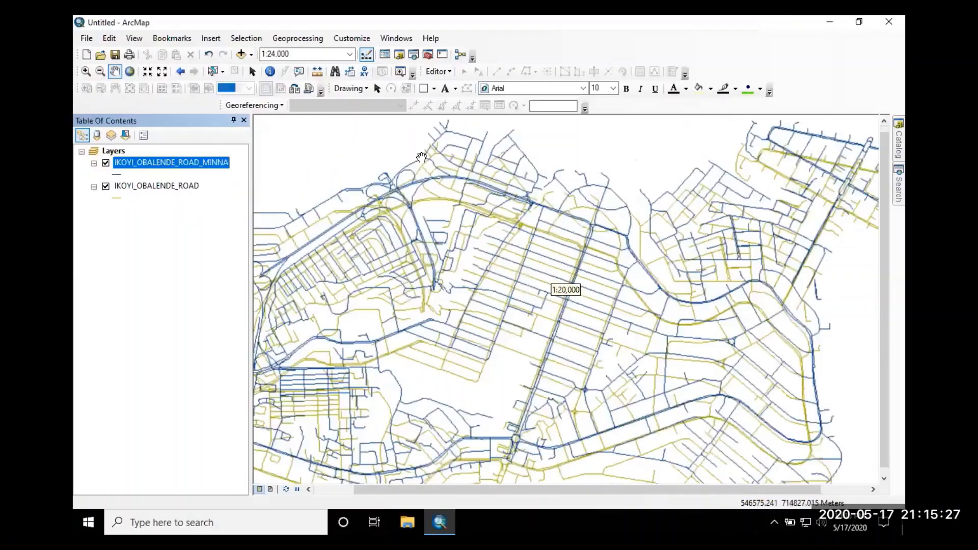
pyautogui.scroll(-1, 349, 156)
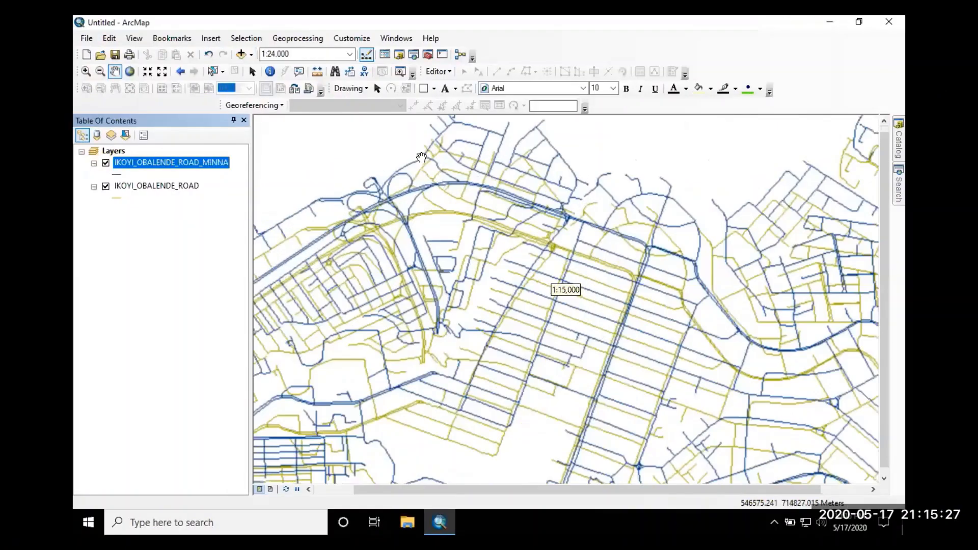
pyautogui.scroll(-2, 422, 157)
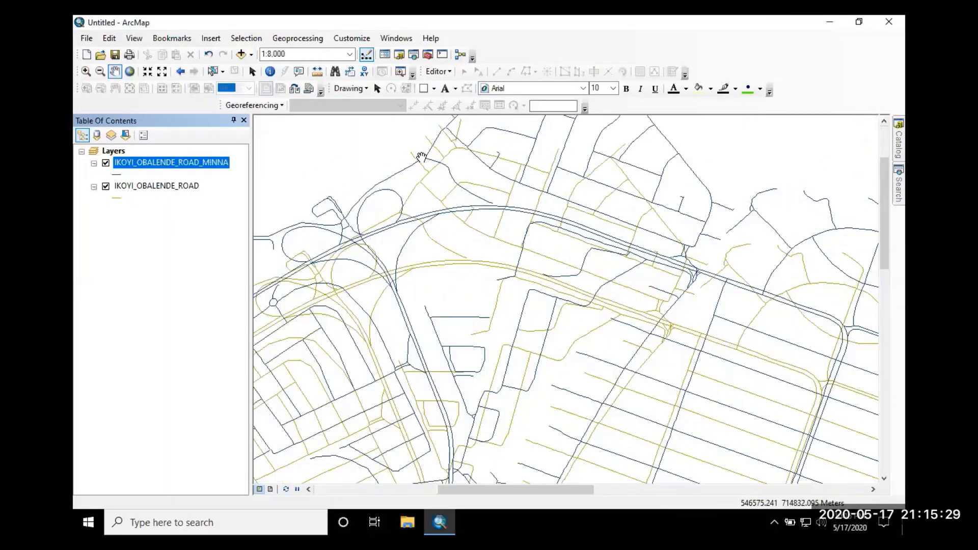
pyautogui.click(106, 164)
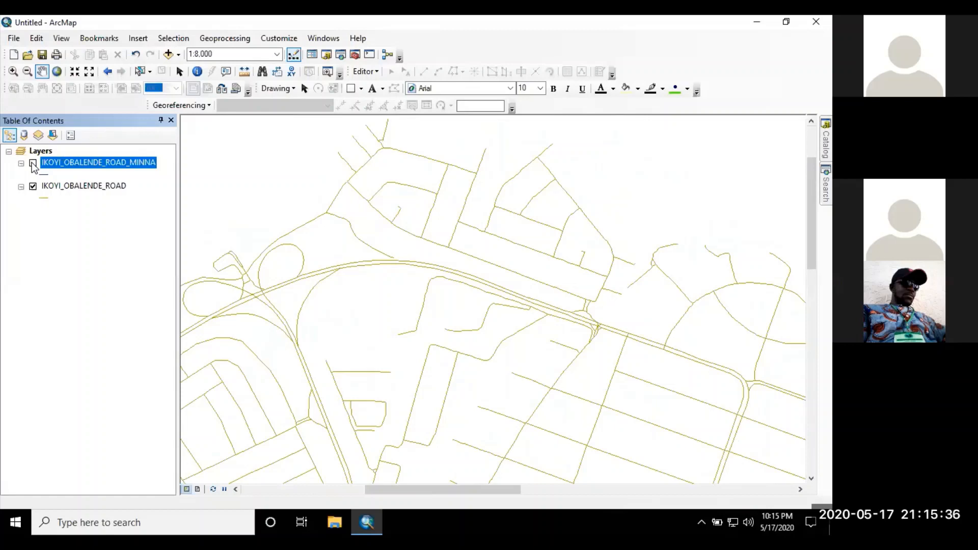
pyautogui.click(106, 163)
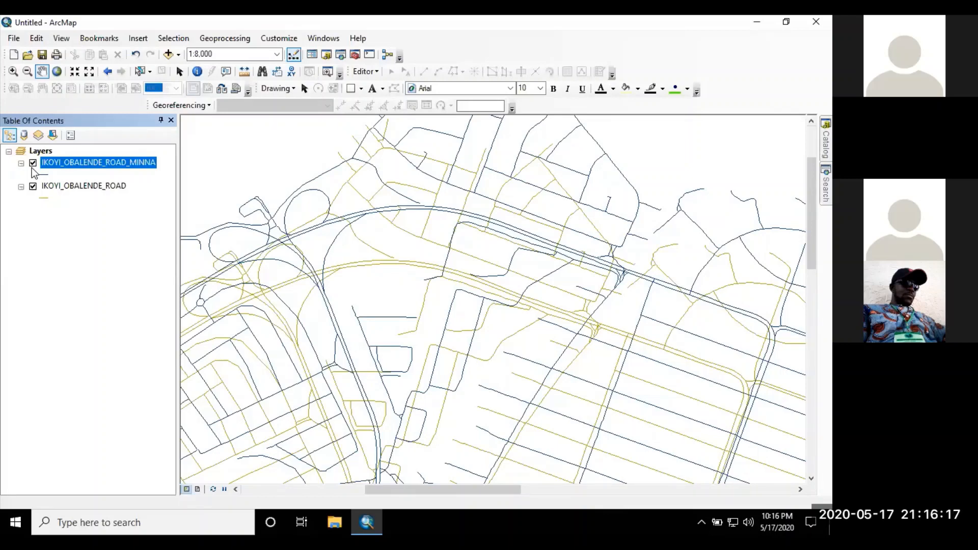
# Remove the IKOYI_OBALENDE_ROAD_MINNA layer from the map.
pyautogui.rightClick(86, 160)
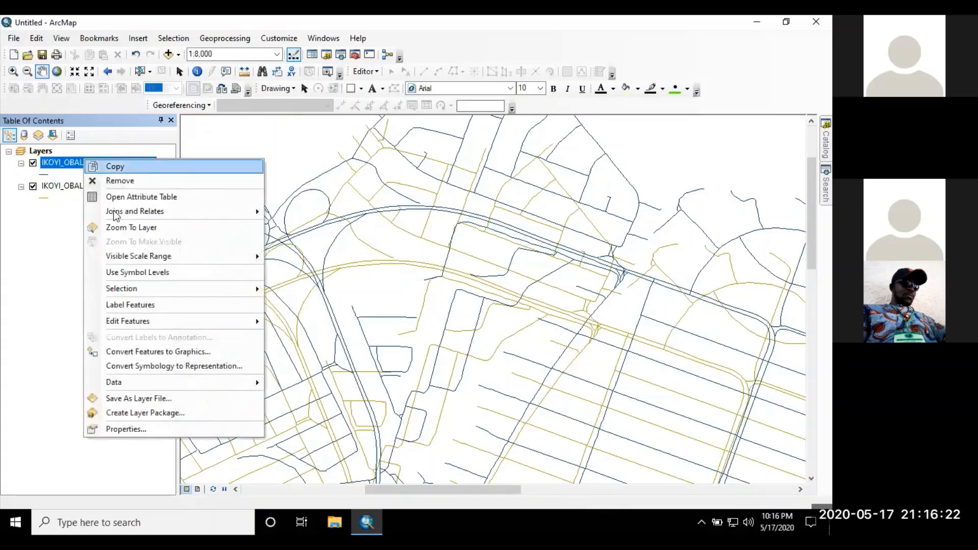
pyautogui.click(146, 180)
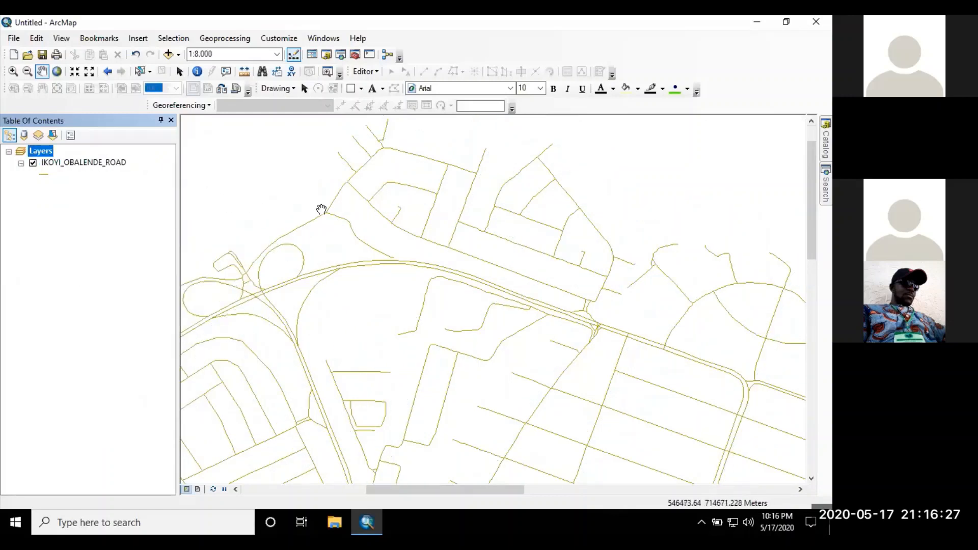
# Open the Create Custom Geographic Transformation tool from the Projections and Transformations toolset of Data Management Tools.
pyautogui.click(355, 55)
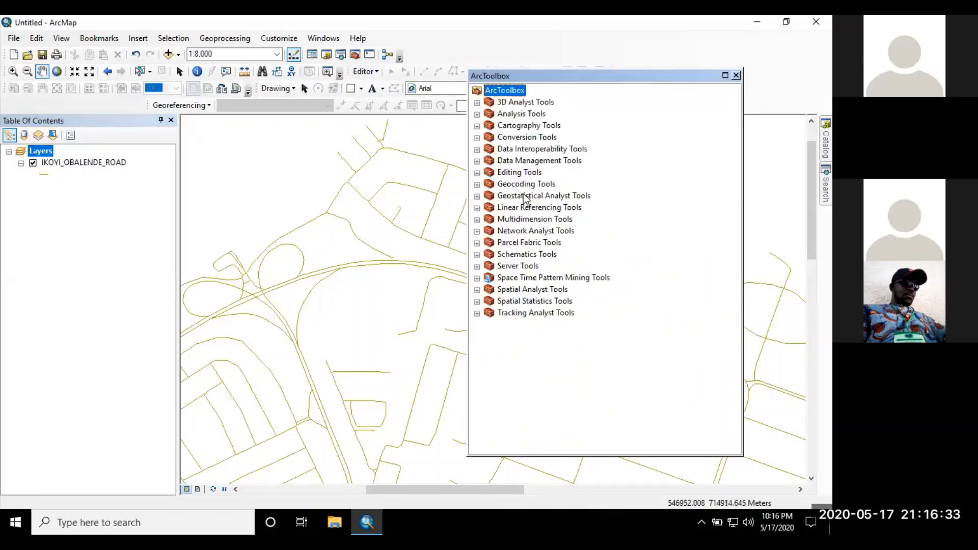
pyautogui.click(477, 161)
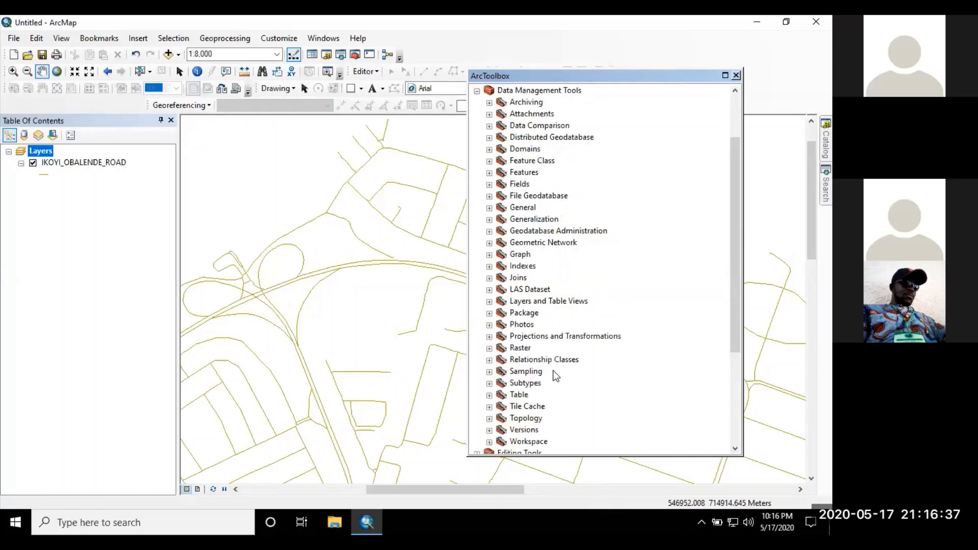
pyautogui.scroll(1, 567, 258)
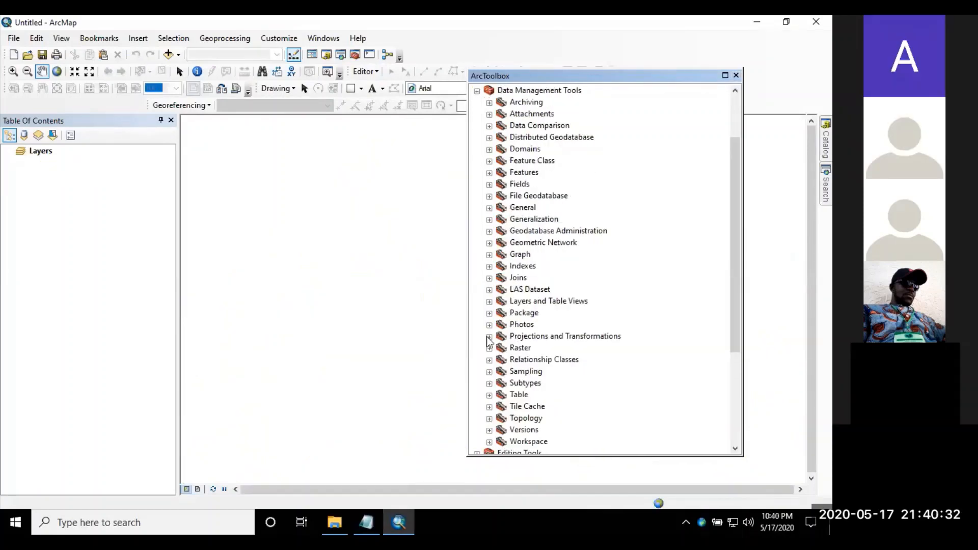
pyautogui.click(489, 337)
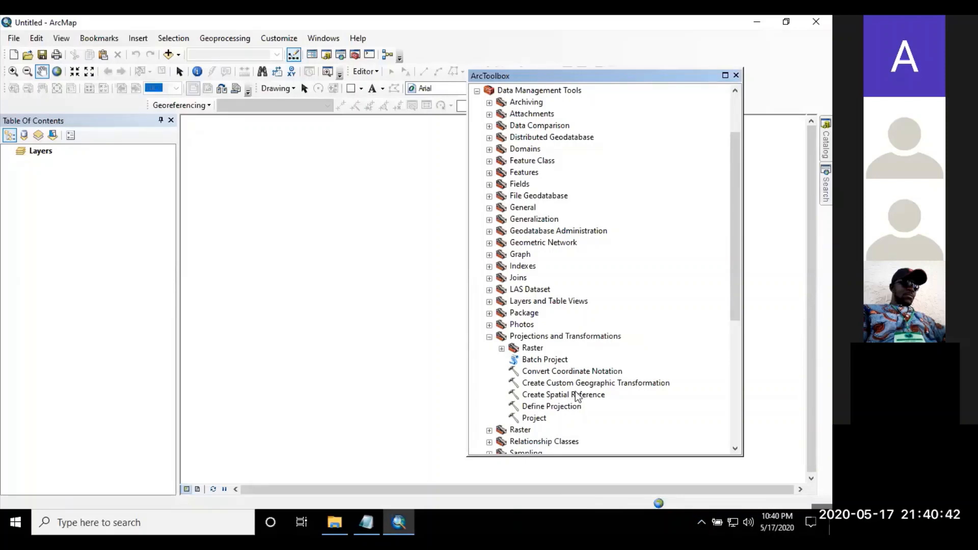
pyautogui.click(581, 386)
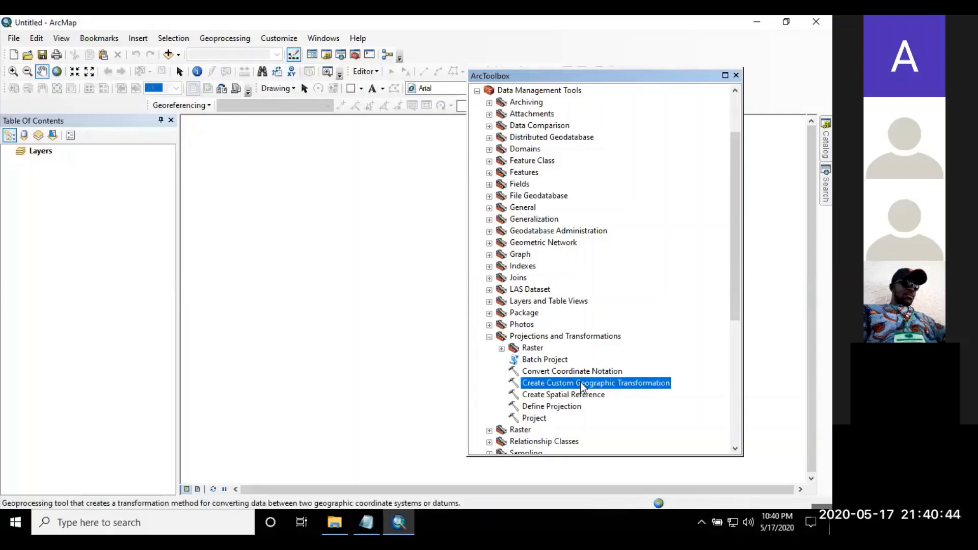
pyautogui.doubleClick(612, 384)
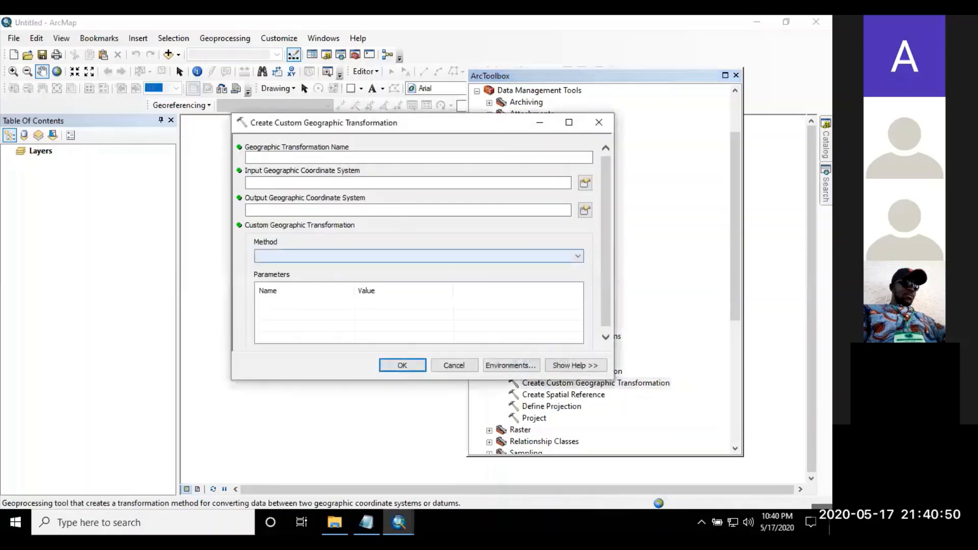
# Name the custom geographic transformation GEOSPATIAL_HUT2.
pyautogui.click(353, 157)
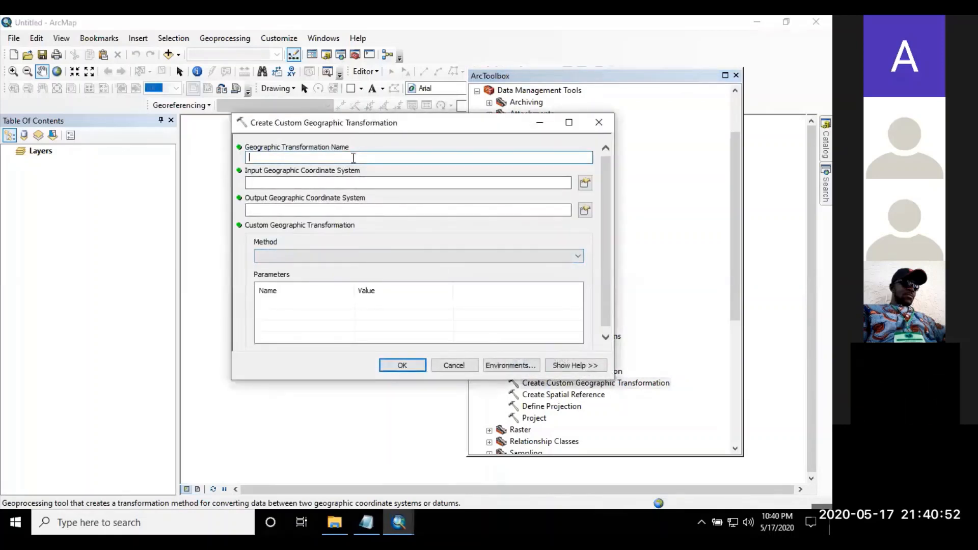
pyautogui.write('ge')
pyautogui.press('BackSpace')
pyautogui.press('BackSpace')
pyautogui.write('GE')
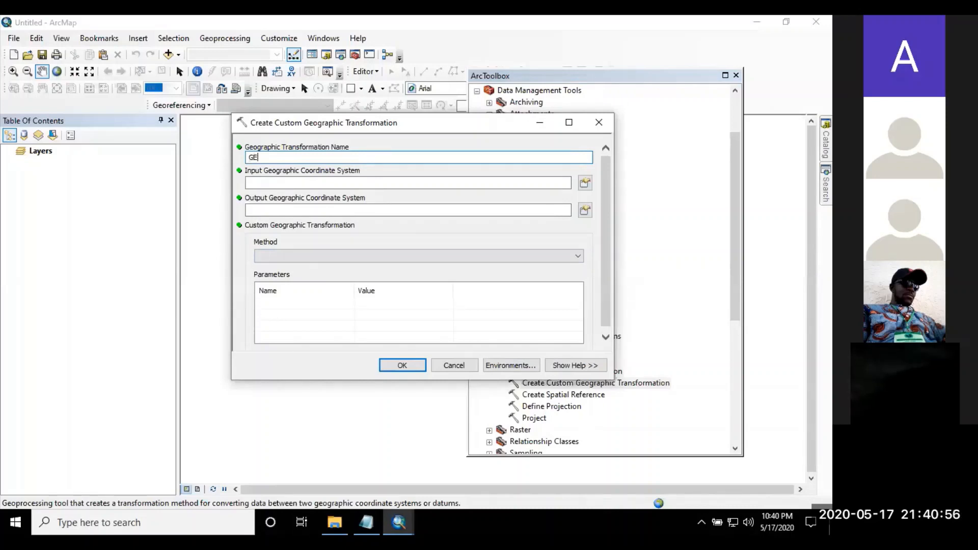
pyautogui.write('OSPA')
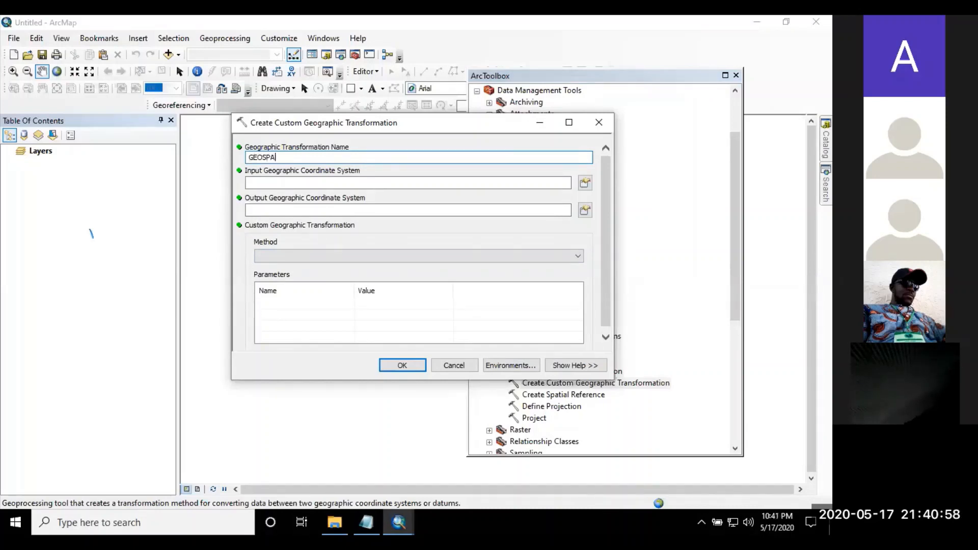
pyautogui.write('TIAL')
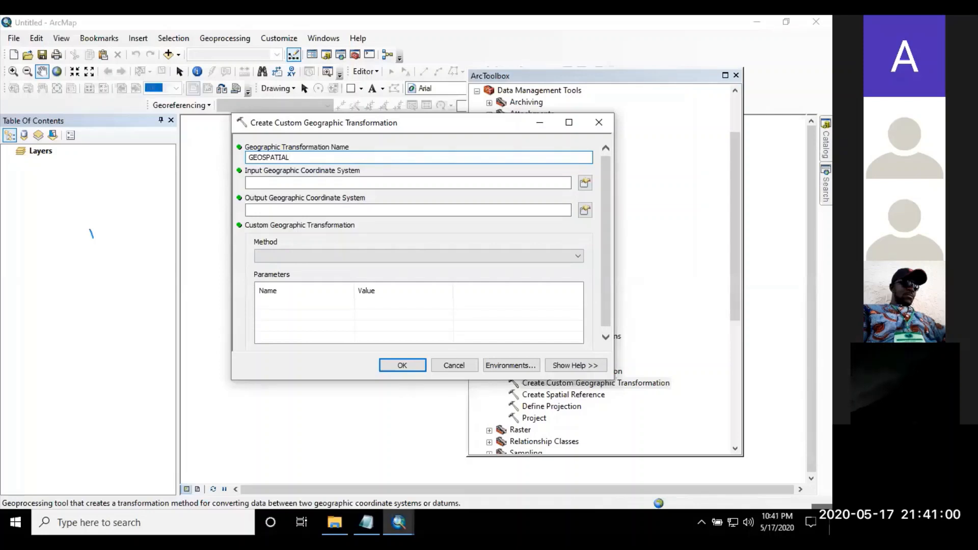
pyautogui.write('_HUT2')
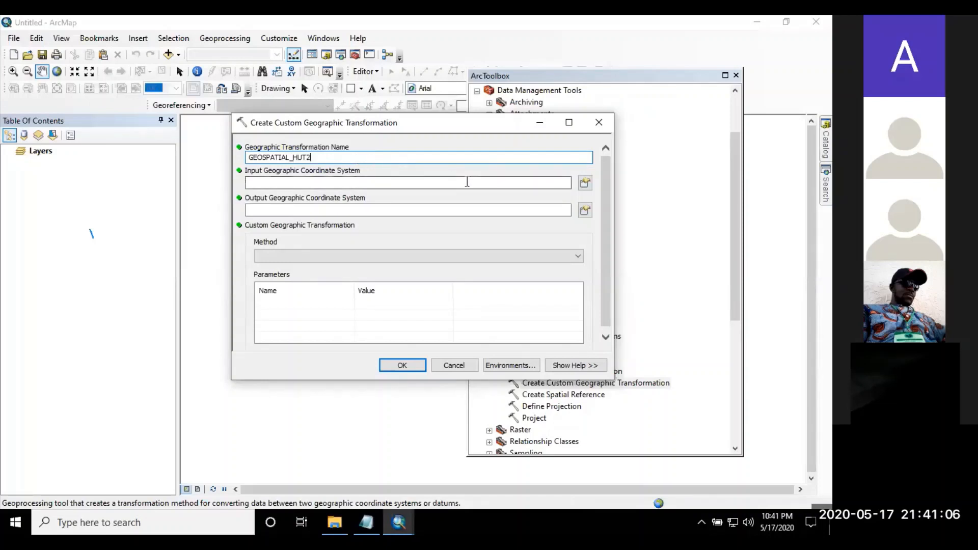
pyautogui.click(584, 184)
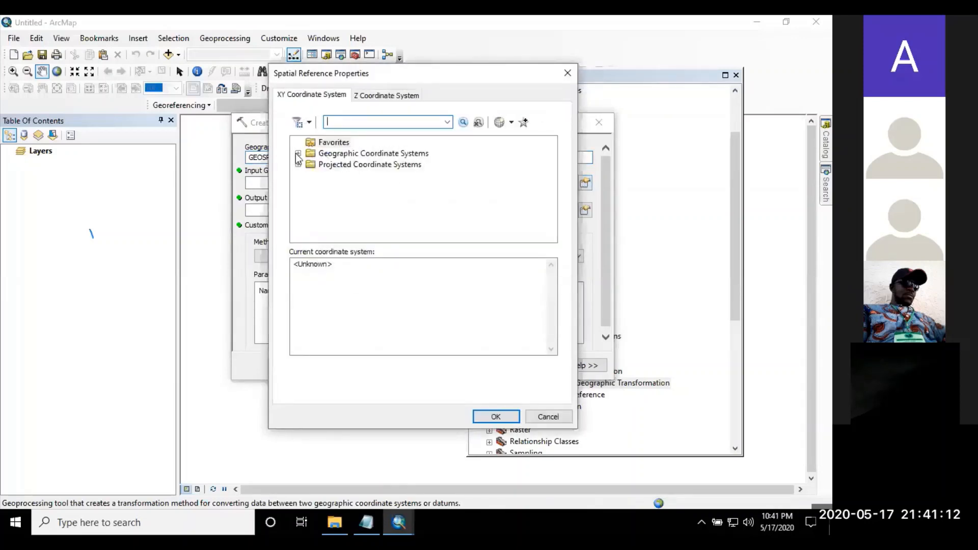
pyautogui.click(298, 153)
pyautogui.scroll(-3, 368, 219)
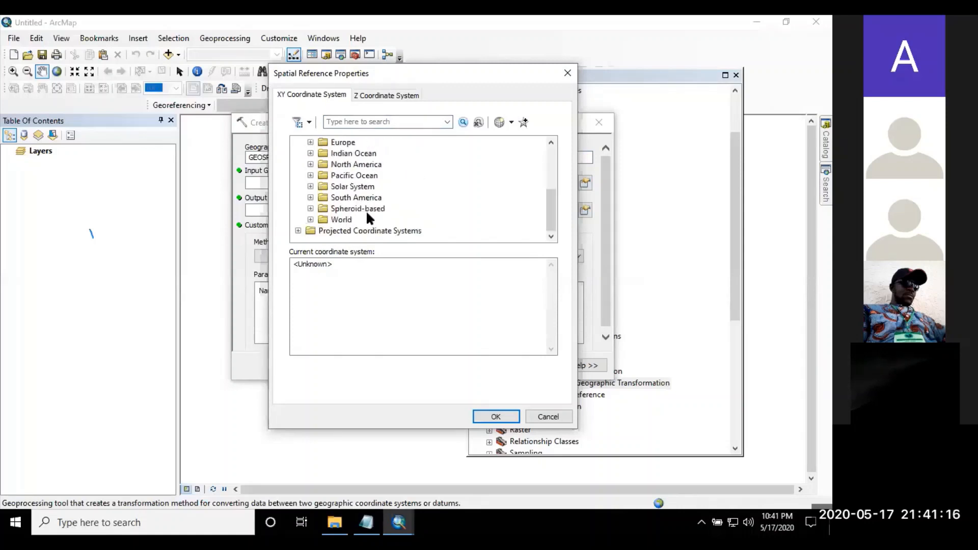
pyautogui.moveTo(551, 206); pyautogui.dragTo(550, 173)
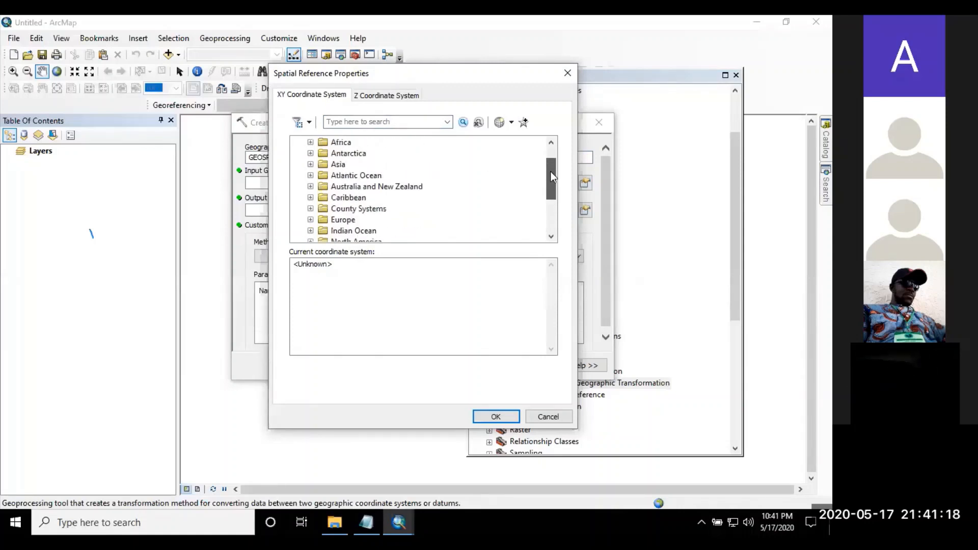
pyautogui.scroll(1, 550, 171)
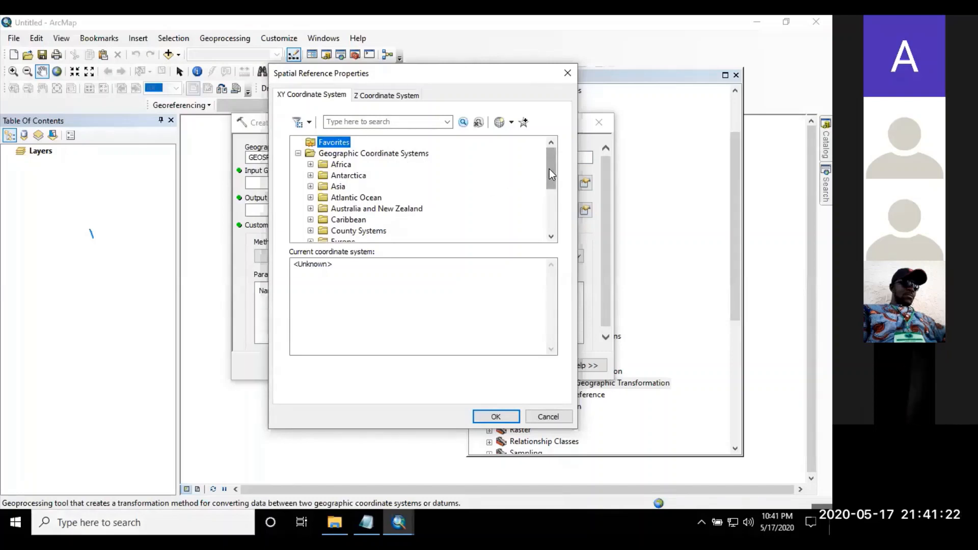
pyautogui.moveTo(549, 168); pyautogui.dragTo(549, 184)
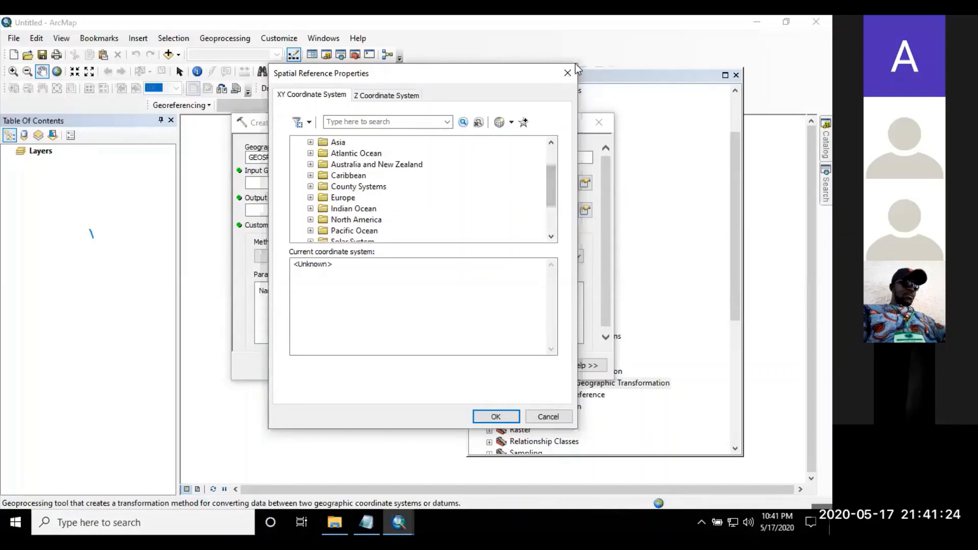
pyautogui.press('Escape')
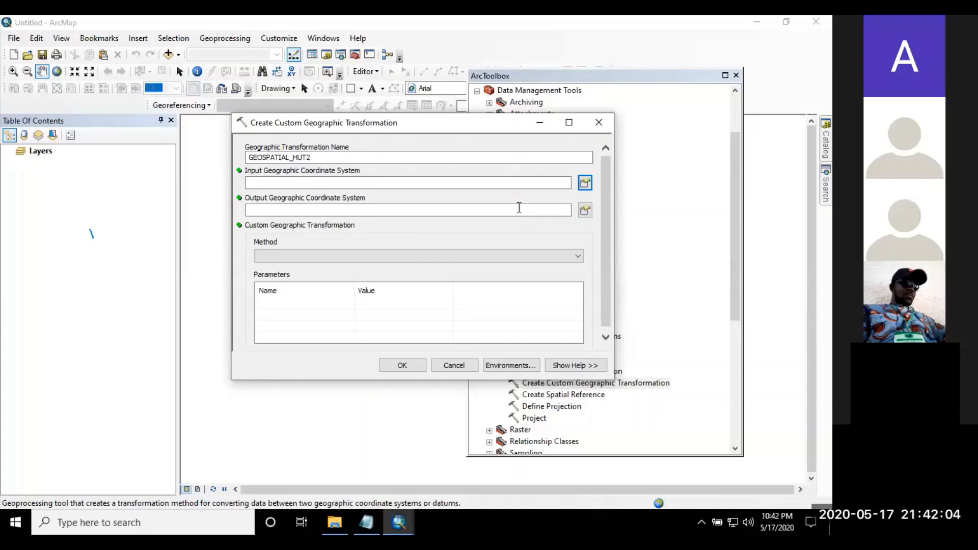
# Select WGS 1984 from the World geographic coordinate systems for the transformation's input coordinate system.
pyautogui.click(585, 182)
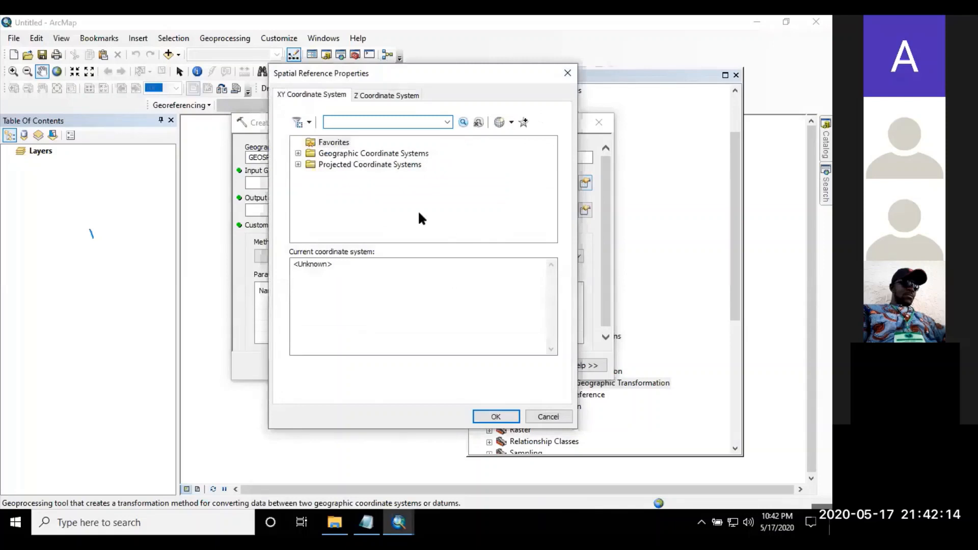
pyautogui.click(298, 154)
pyautogui.scroll(-3, 373, 211)
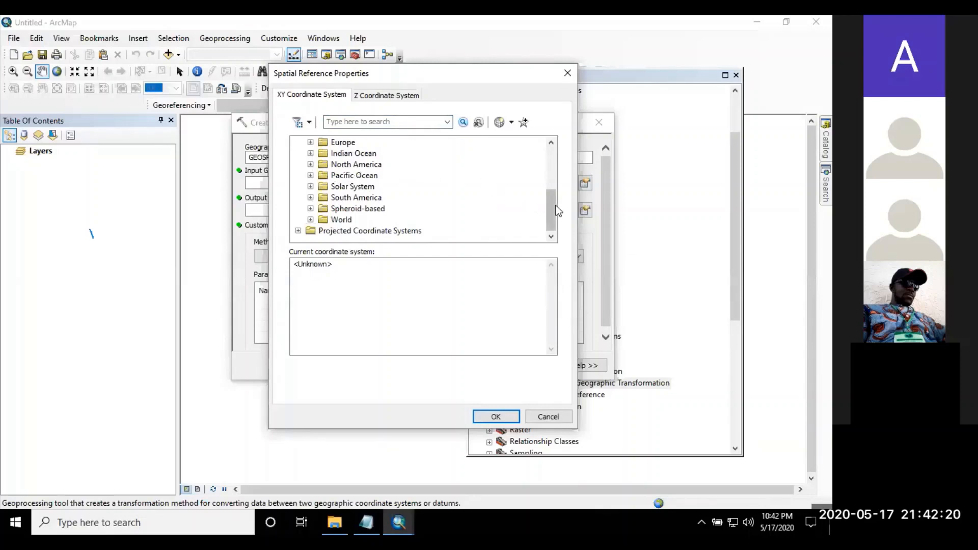
pyautogui.moveTo(556, 206); pyautogui.dragTo(531, 169)
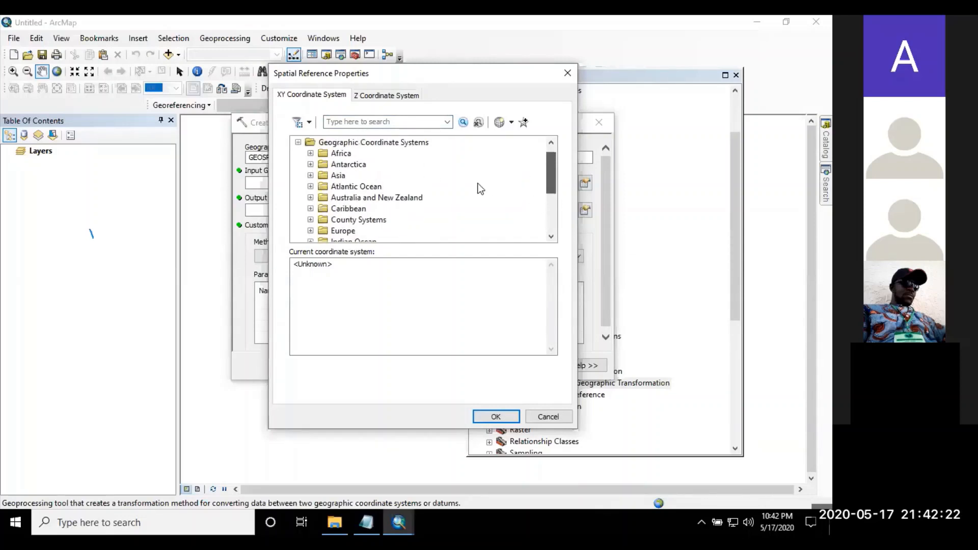
pyautogui.scroll(1, 497, 179)
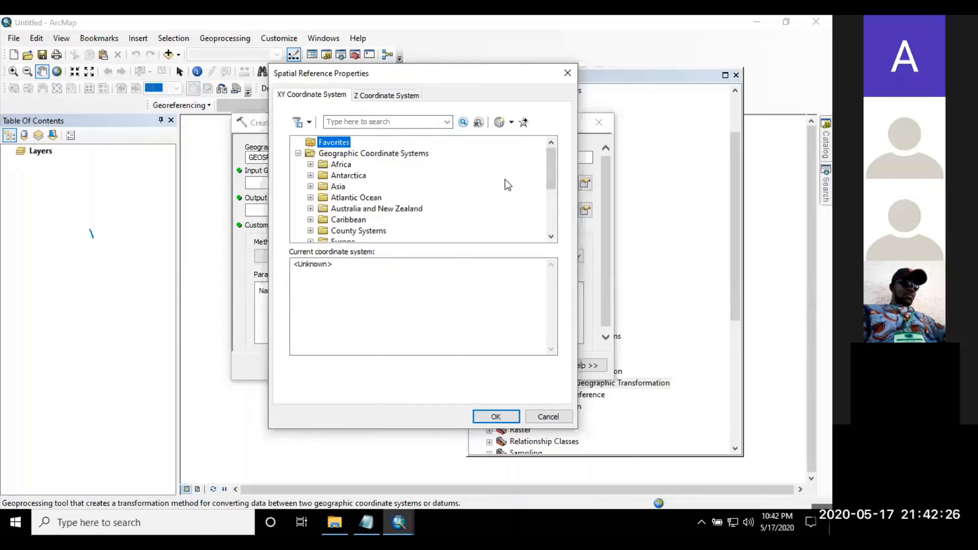
pyautogui.moveTo(548, 175); pyautogui.dragTo(548, 217)
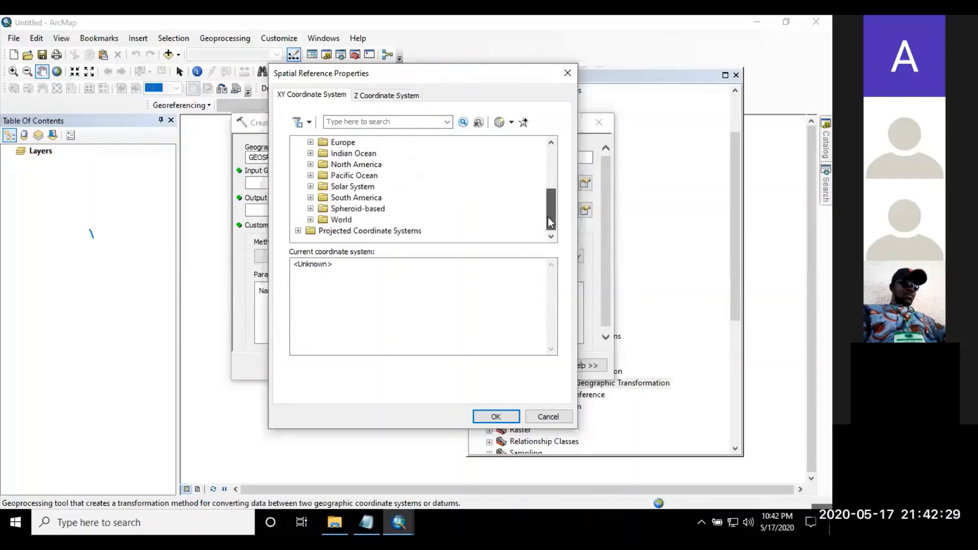
pyautogui.click(310, 220)
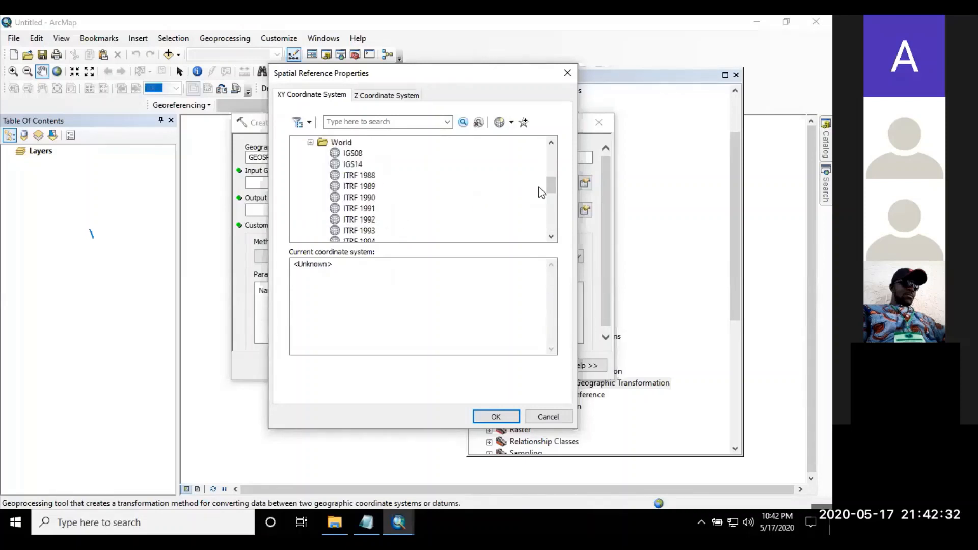
pyautogui.moveTo(550, 186); pyautogui.dragTo(547, 219)
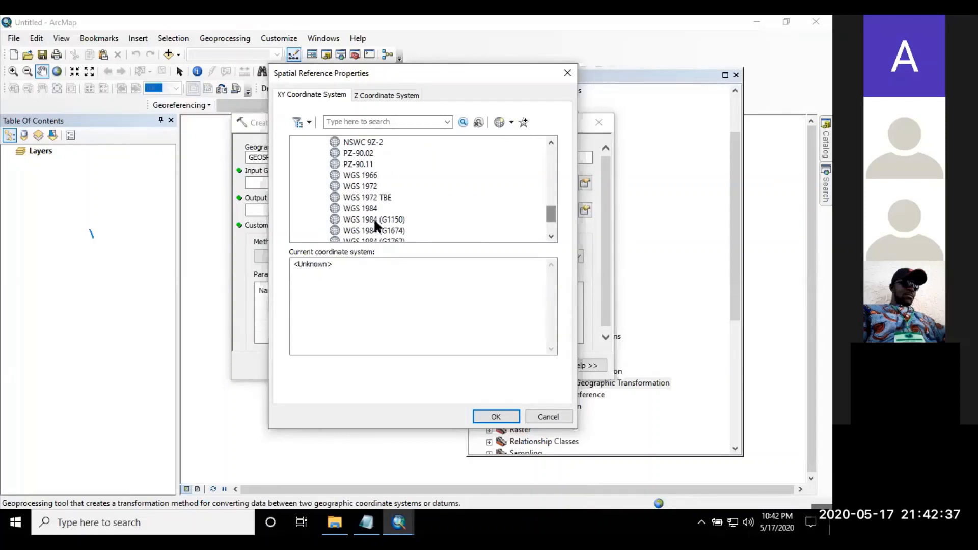
pyautogui.click(370, 210)
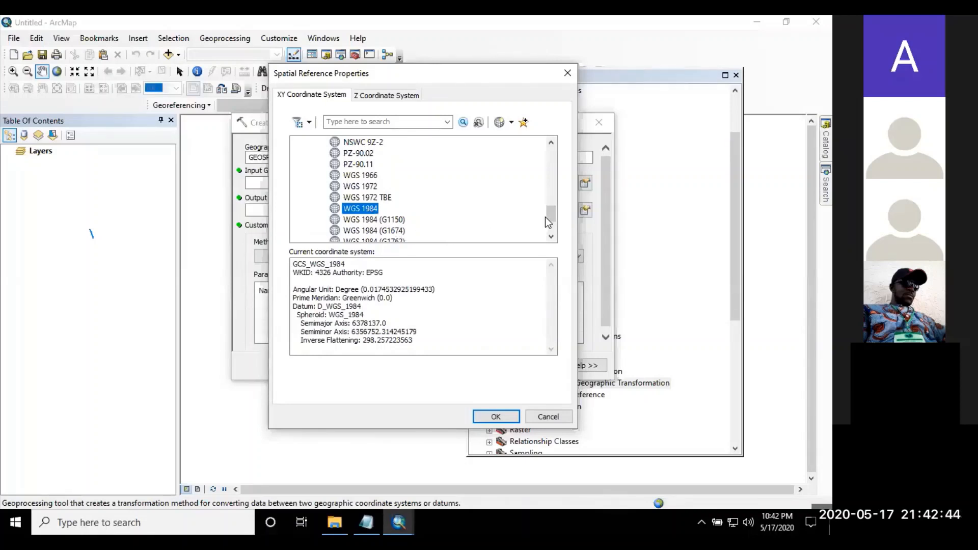
# Inspect the properties of the selected WGS 1984 system and accept it as the input geographic coordinate system.
pyautogui.moveTo(552, 216); pyautogui.dragTo(557, 148)
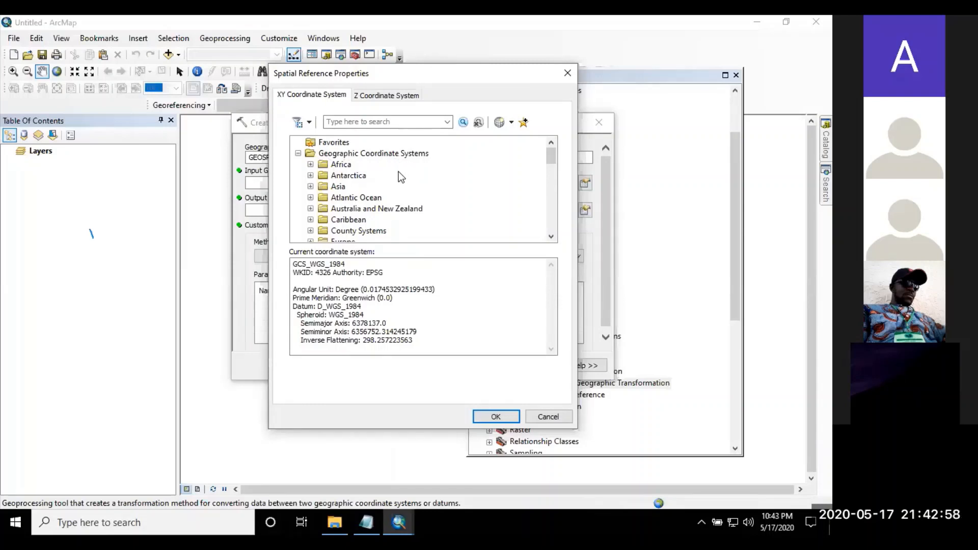
pyautogui.moveTo(553, 160); pyautogui.dragTo(554, 182)
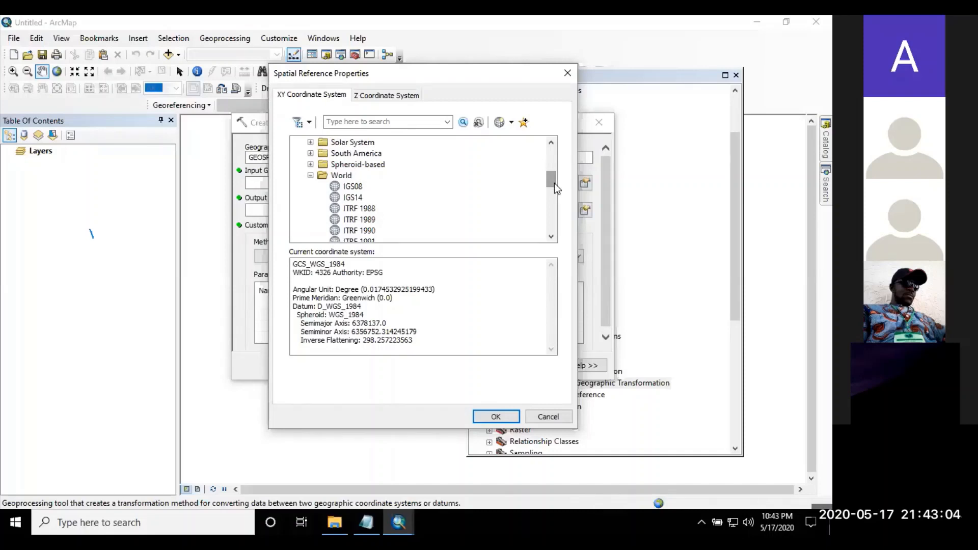
pyautogui.moveTo(551, 184); pyautogui.dragTo(545, 213)
pyautogui.click(429, 219)
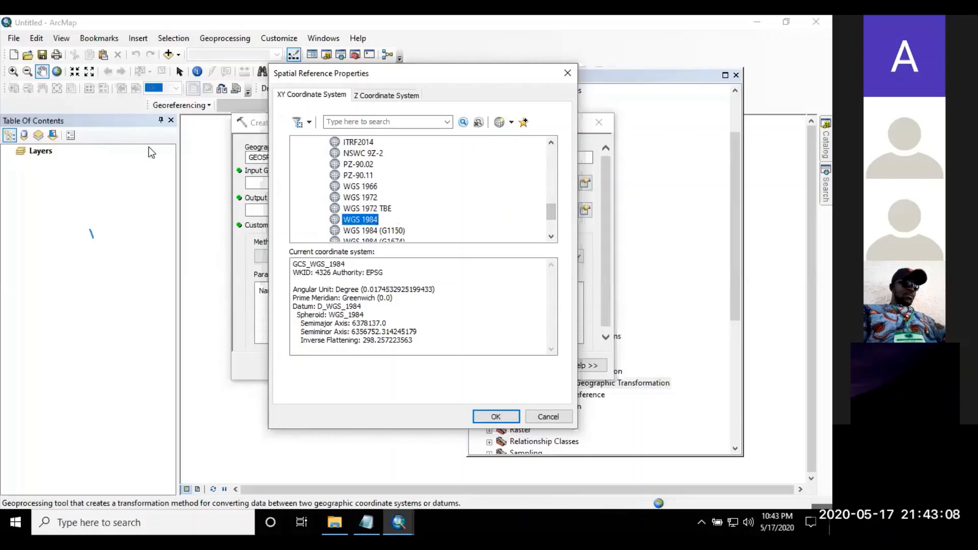
pyautogui.doubleClick(368, 220)
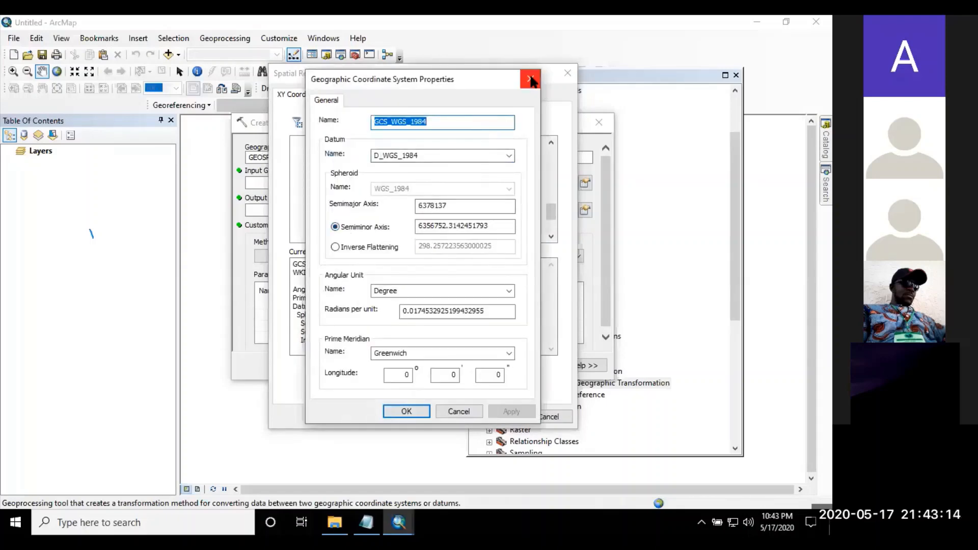
pyautogui.click(478, 411)
pyautogui.click(487, 415)
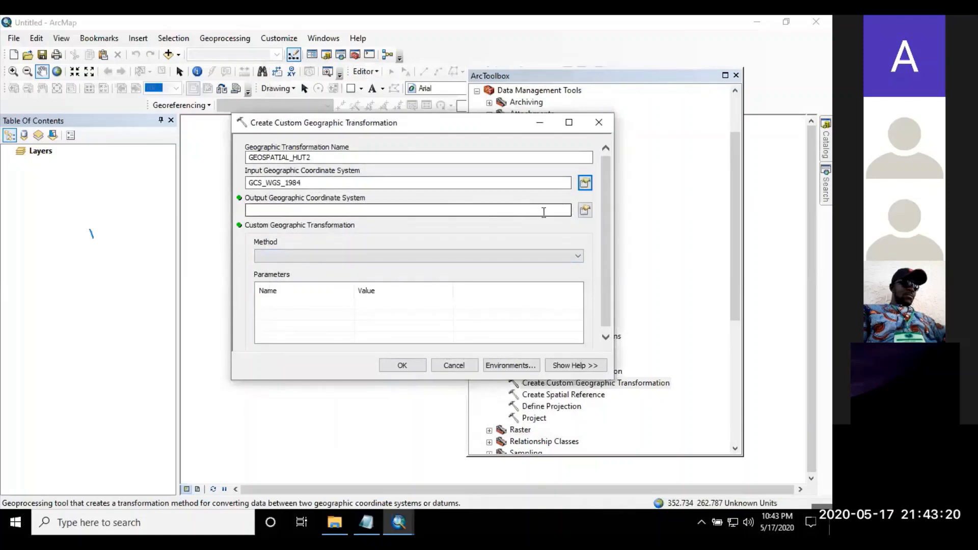
# Set the output geographic coordinate system to Minna from the Africa geographic coordinate systems.
pyautogui.click(585, 210)
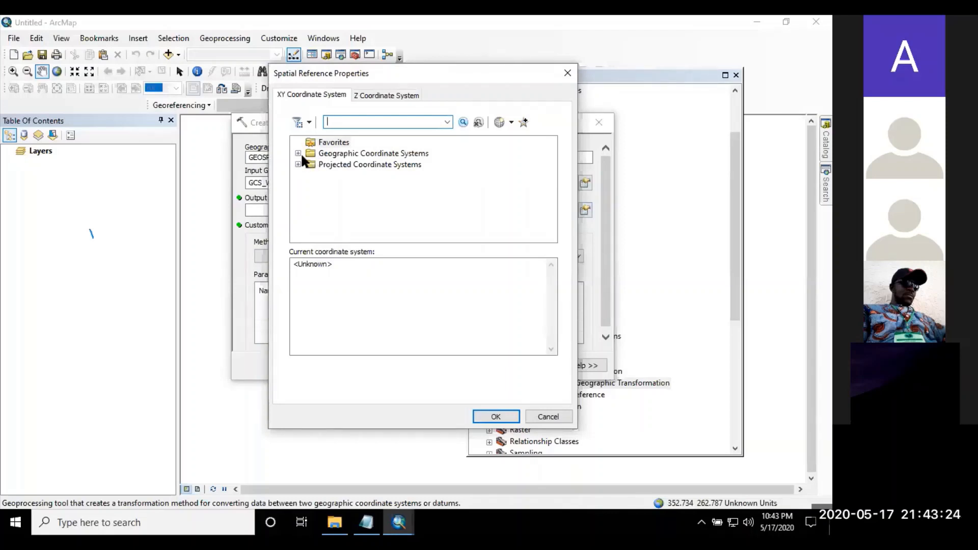
pyautogui.click(298, 153)
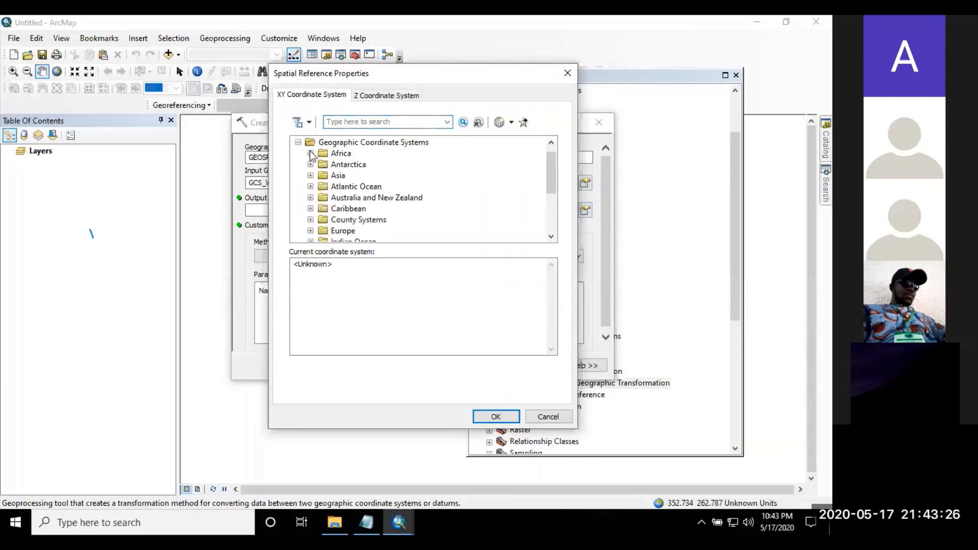
pyautogui.click(310, 153)
pyautogui.moveTo(551, 157); pyautogui.dragTo(540, 194)
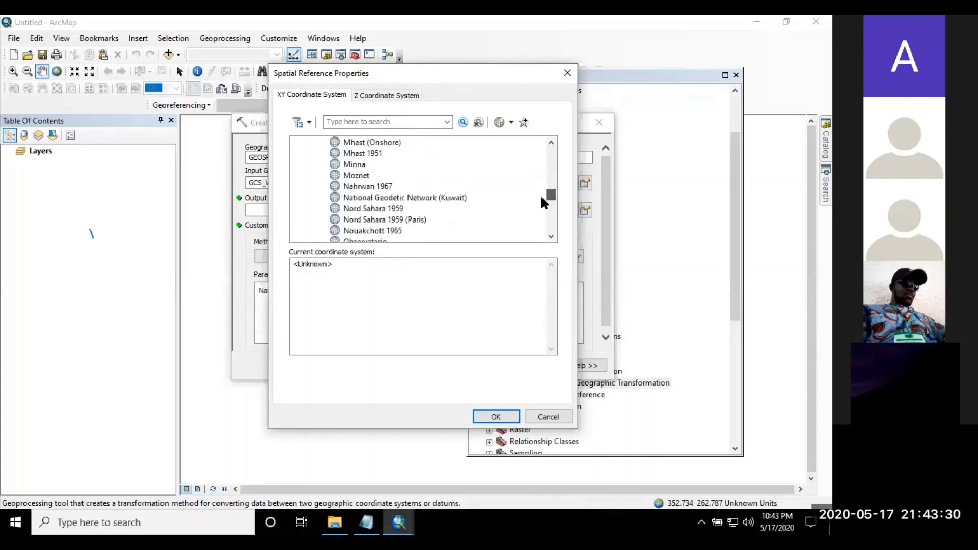
pyautogui.click(357, 164)
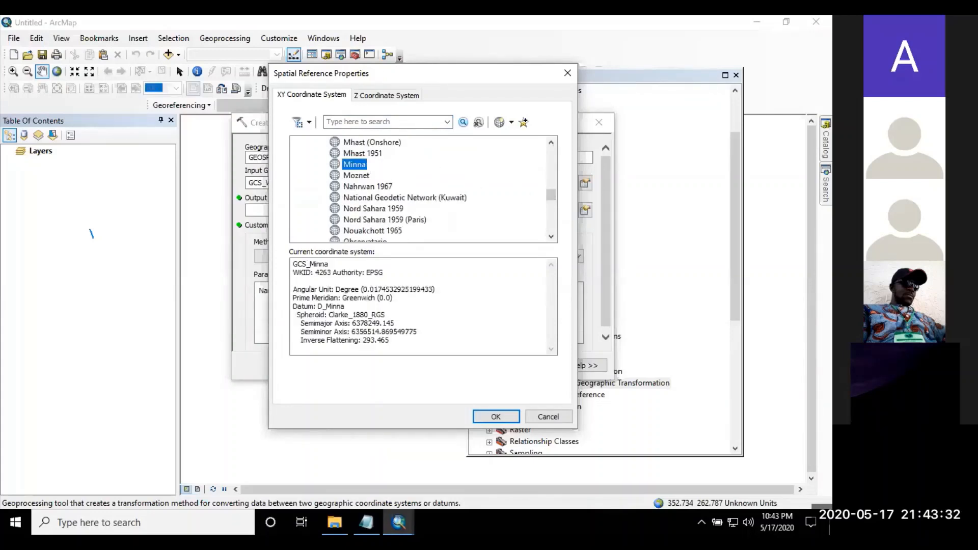
pyautogui.click(516, 415)
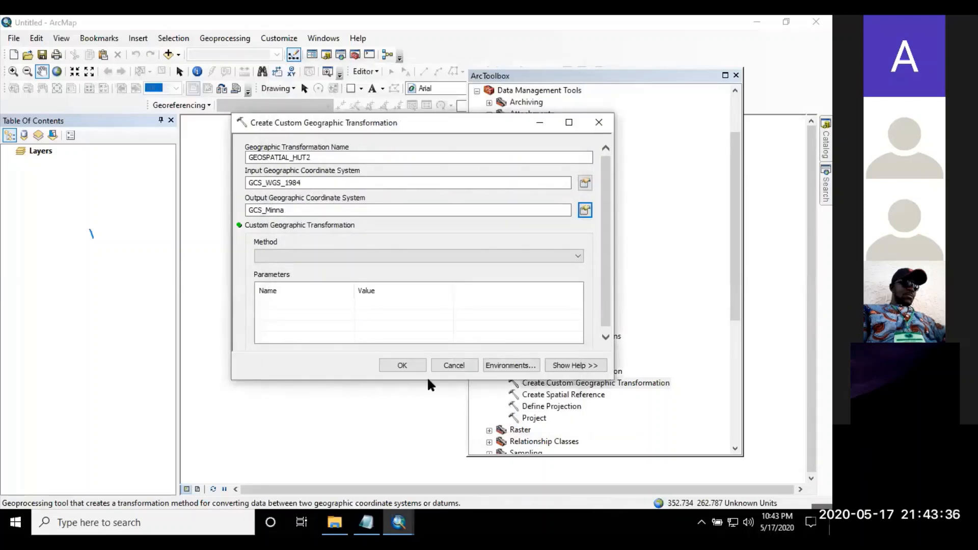
# Set the custom geographic transformation method to POSITION_VECTOR.
pyautogui.click(348, 256)
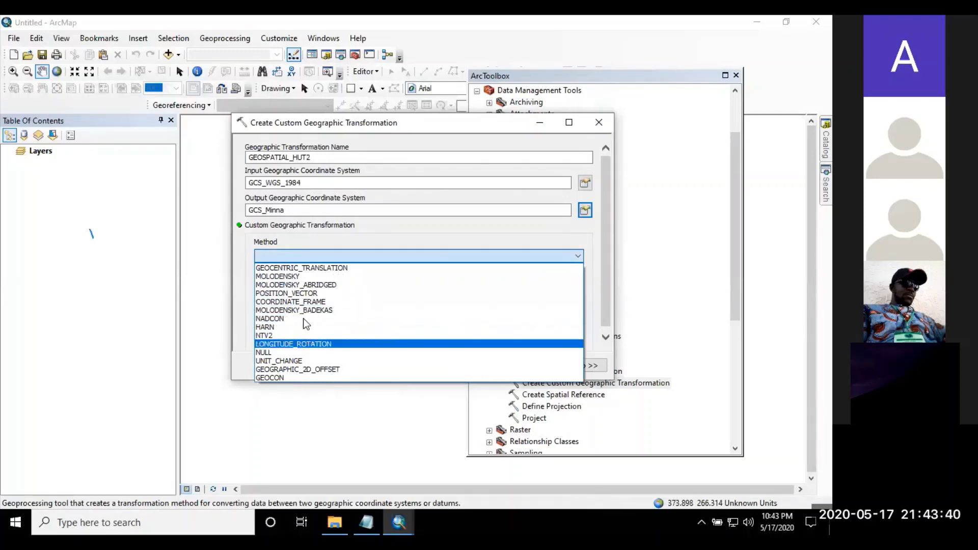
pyautogui.click(335, 294)
pyautogui.click(361, 304)
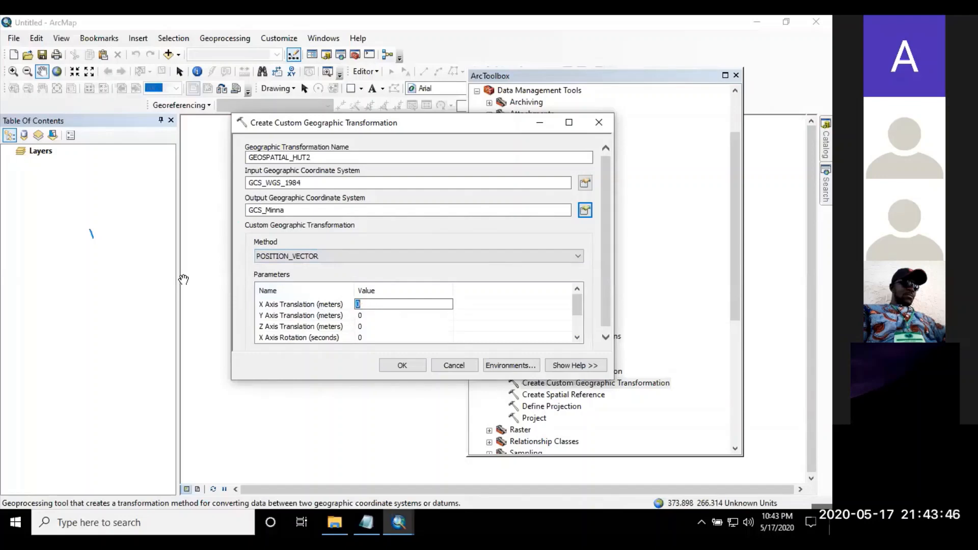
# Copy the X vector value 180.471075 from the Seven_Parameters file in Notepad into the X Axis Translation parameter in ArcMap.
pyautogui.click(754, 30)
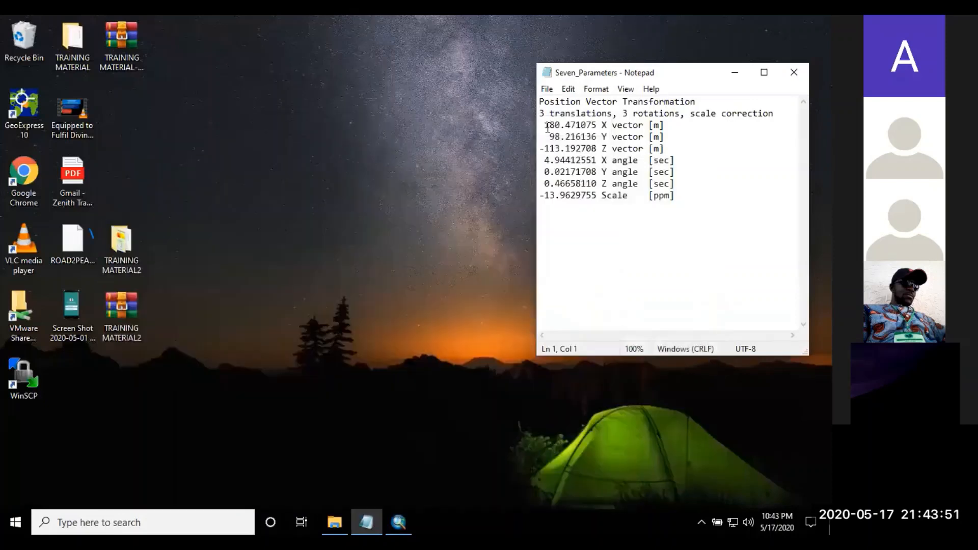
pyautogui.moveTo(544, 125); pyautogui.dragTo(599, 128)
pyautogui.hotkey('ctrl', 'c')
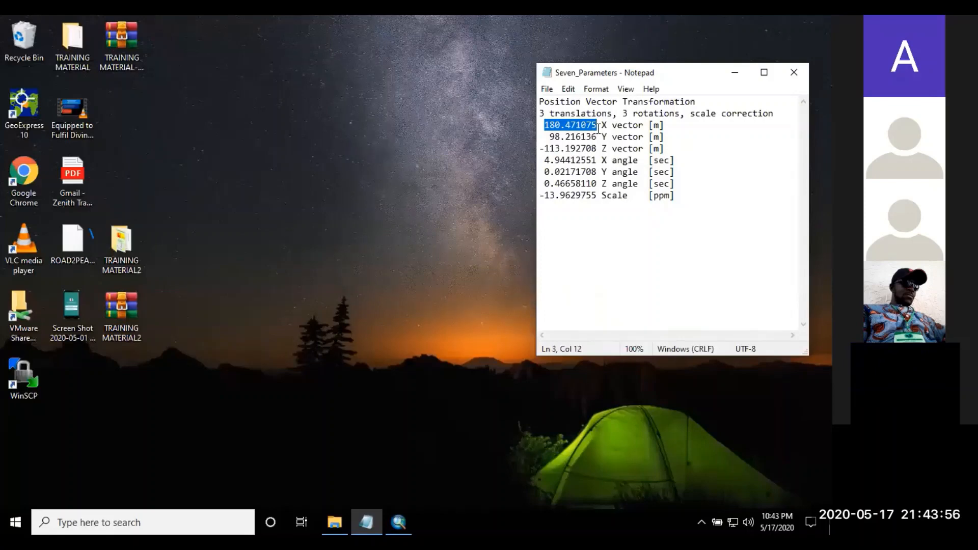
pyautogui.click(398, 521)
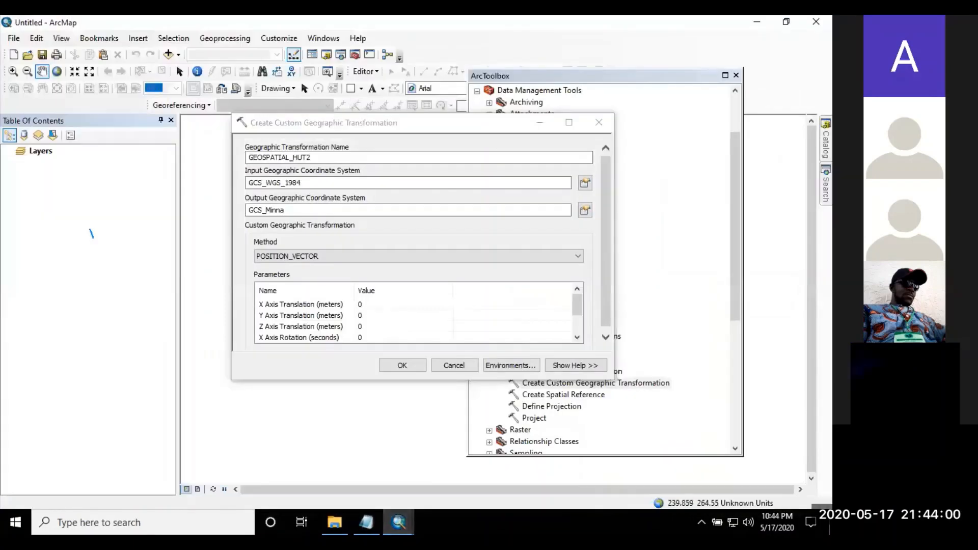
pyautogui.click(374, 305)
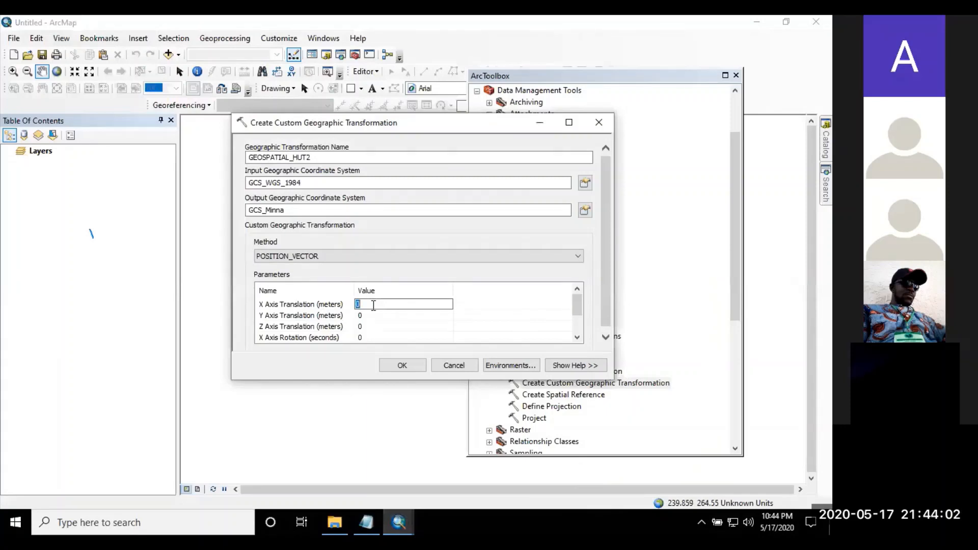
pyautogui.hotkey('ctrl', 'v')
pyautogui.click(373, 313)
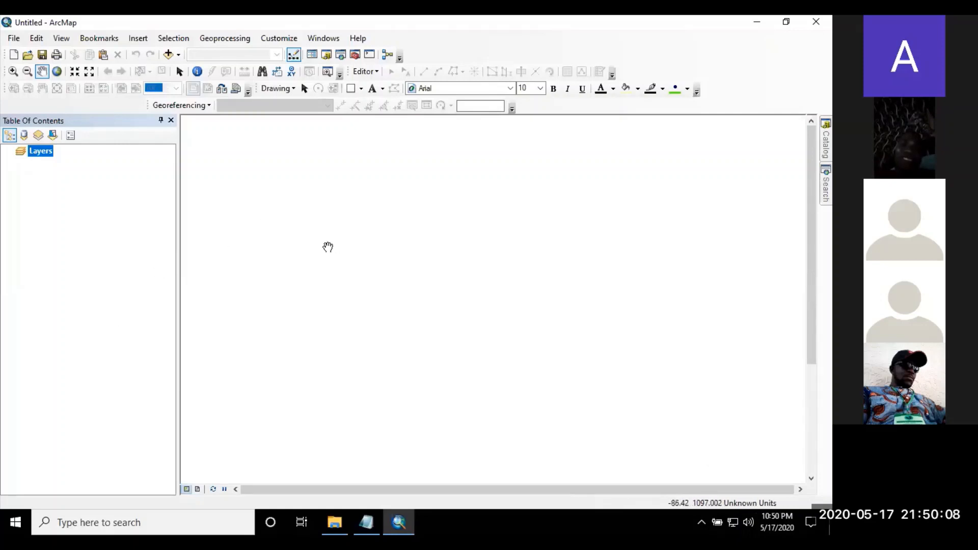
# Set the Layers data frame's coordinate system to Minna UTM Zone 31N from the projected UTM systems for Africa and apply it.
pyautogui.rightClick(44, 151)
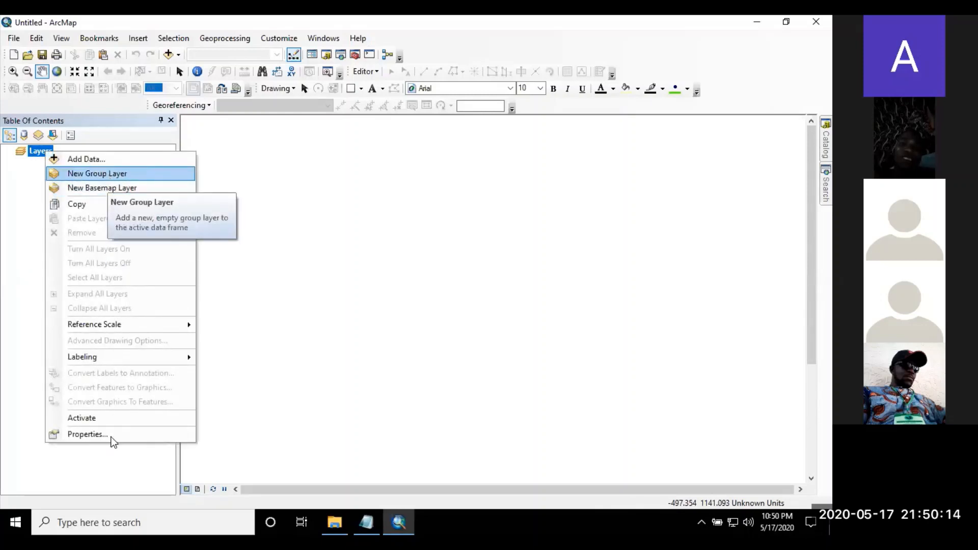
pyautogui.click(91, 435)
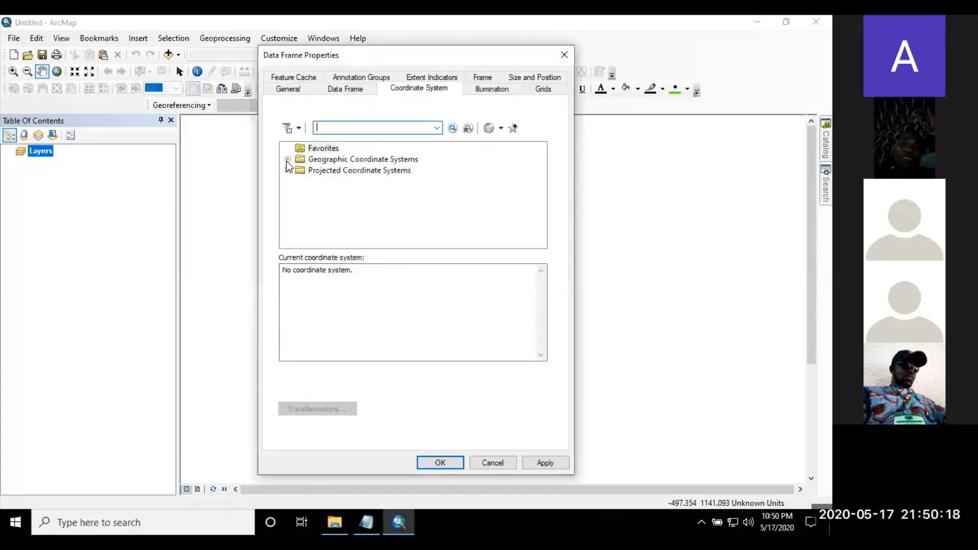
pyautogui.click(288, 170)
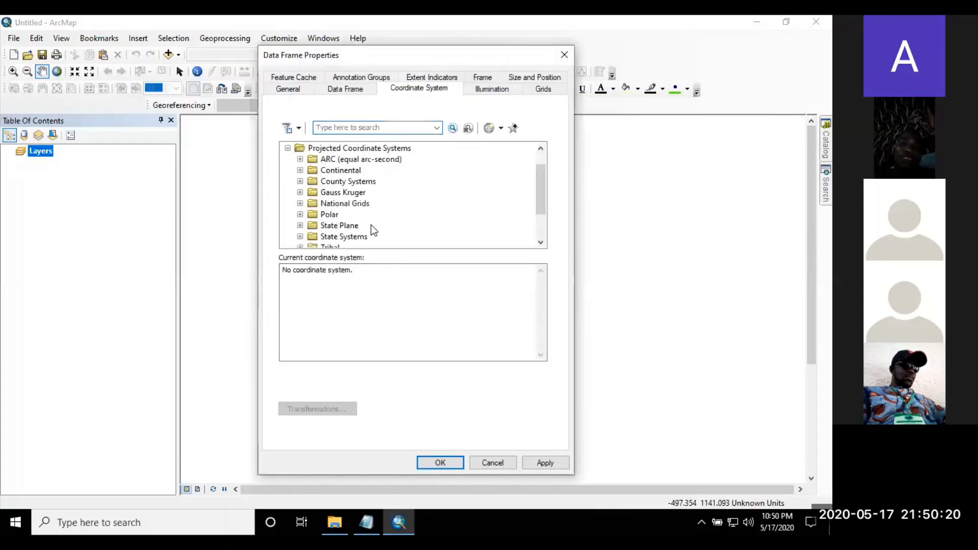
pyautogui.scroll(1, 356, 224)
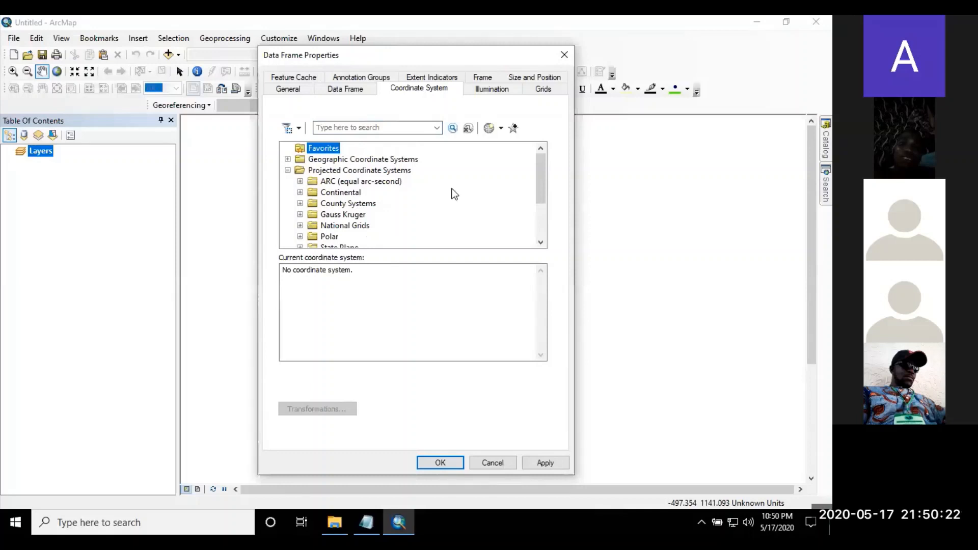
pyautogui.moveTo(544, 193); pyautogui.dragTo(533, 225)
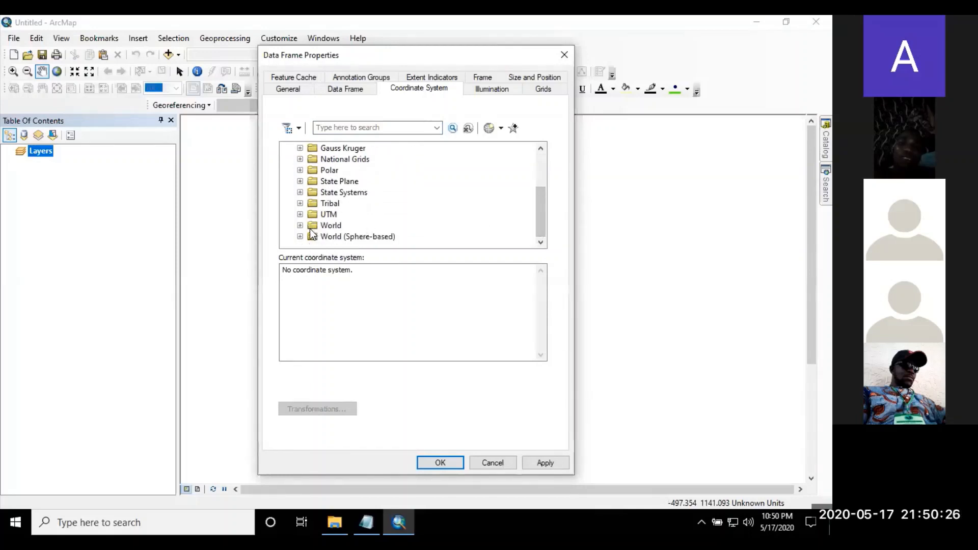
pyautogui.click(300, 214)
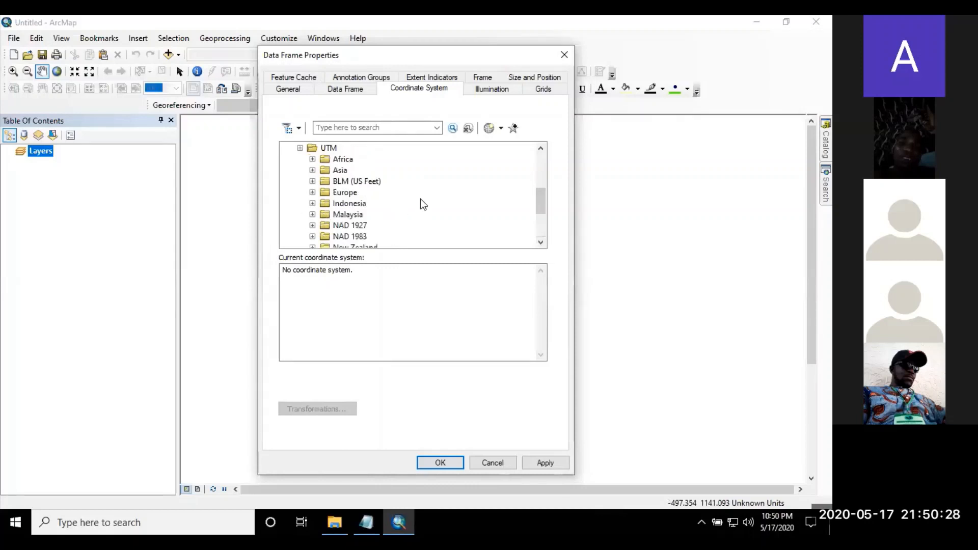
pyautogui.click(312, 159)
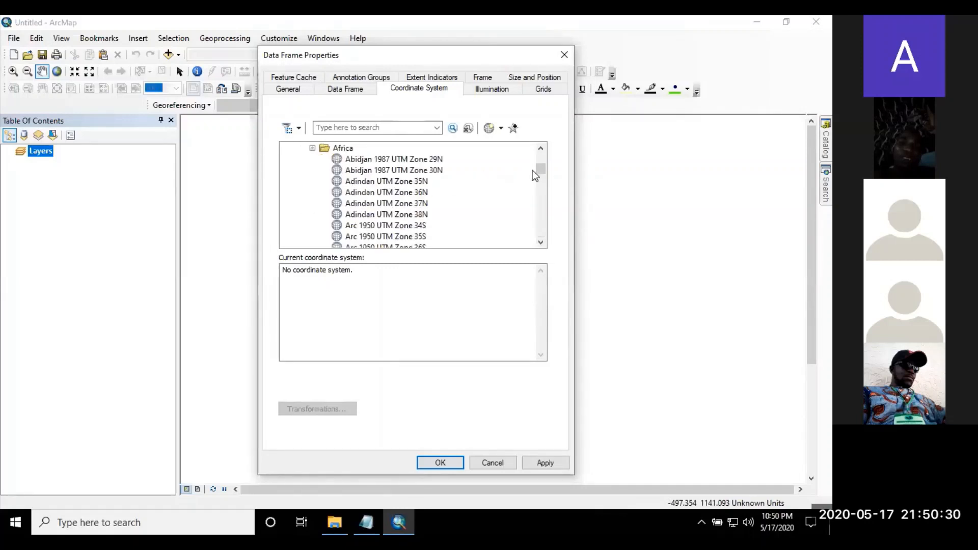
pyautogui.moveTo(544, 169); pyautogui.dragTo(535, 209)
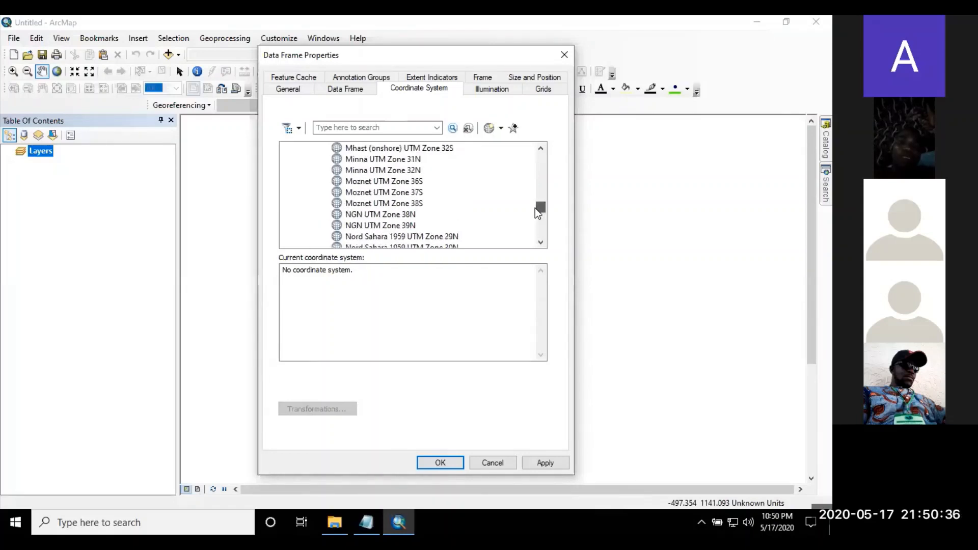
pyautogui.click(405, 159)
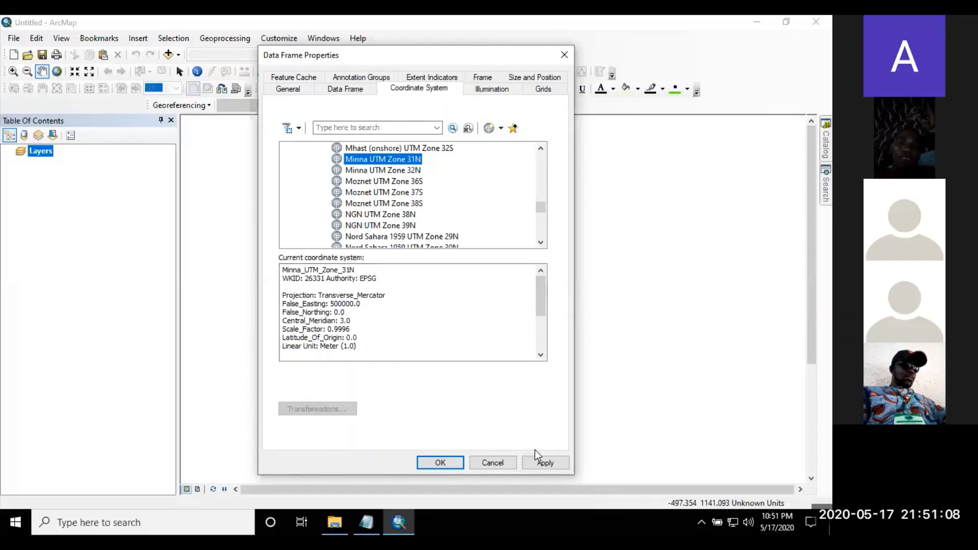
pyautogui.click(544, 461)
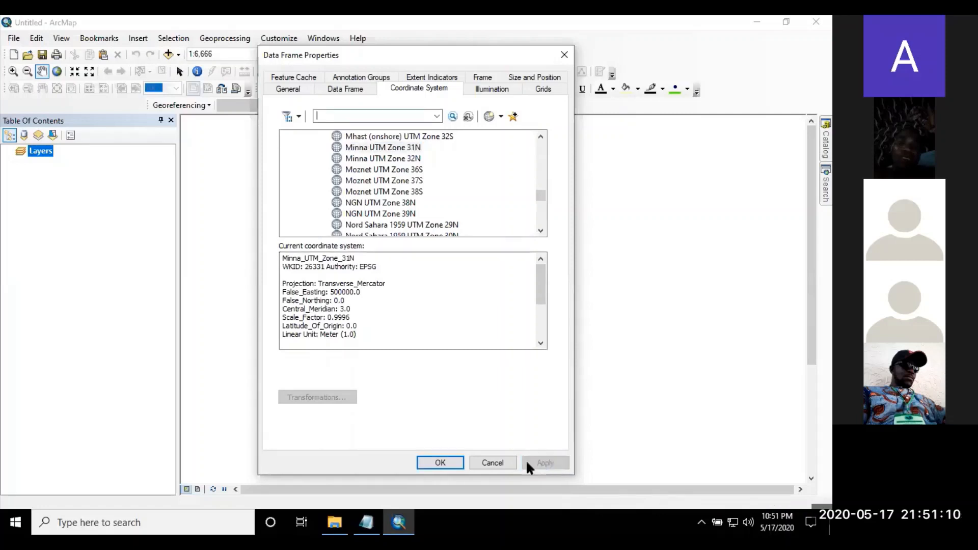
# Accept the data frame settings and add the IKOYI_OBALENDE_ROAD_MINNA.shp road layer to the map.
pyautogui.click(438, 462)
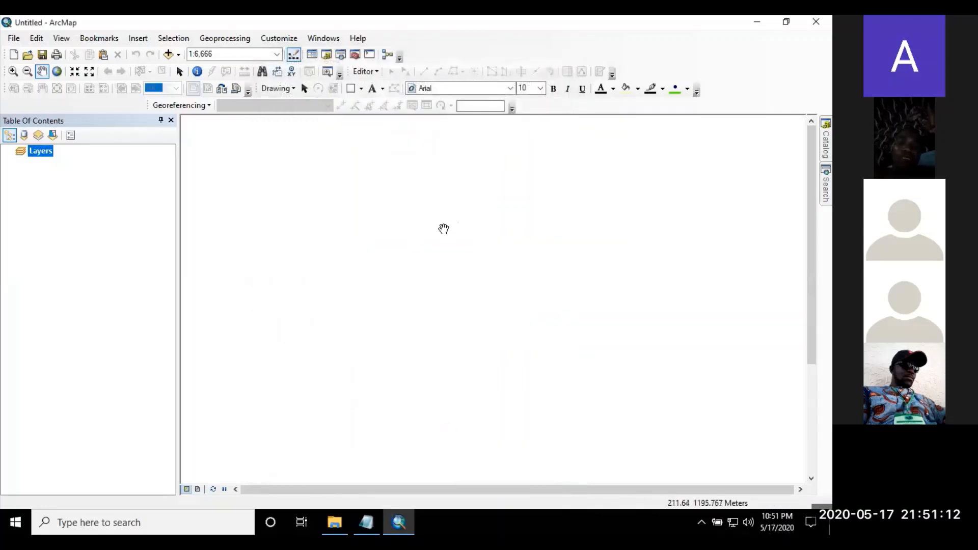
pyautogui.click(166, 57)
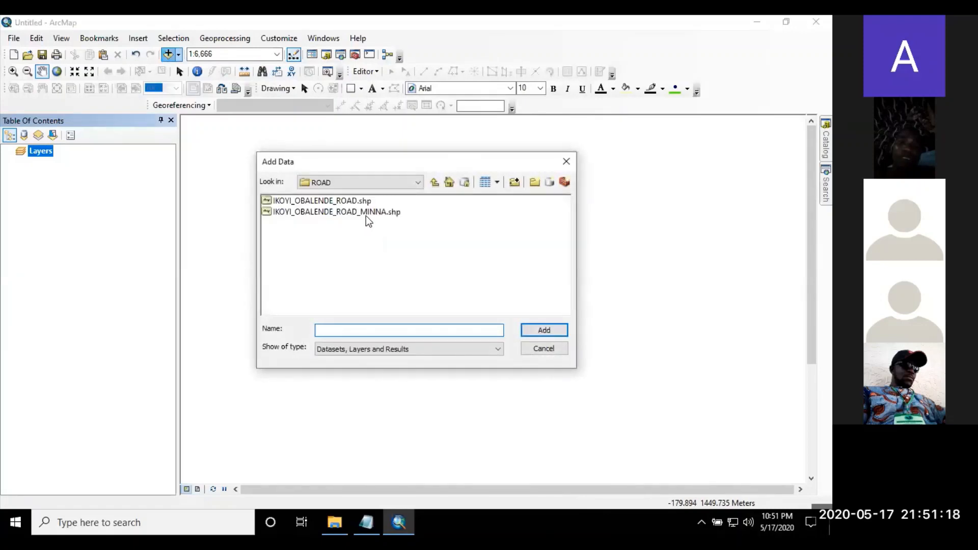
pyautogui.click(367, 212)
pyautogui.click(543, 329)
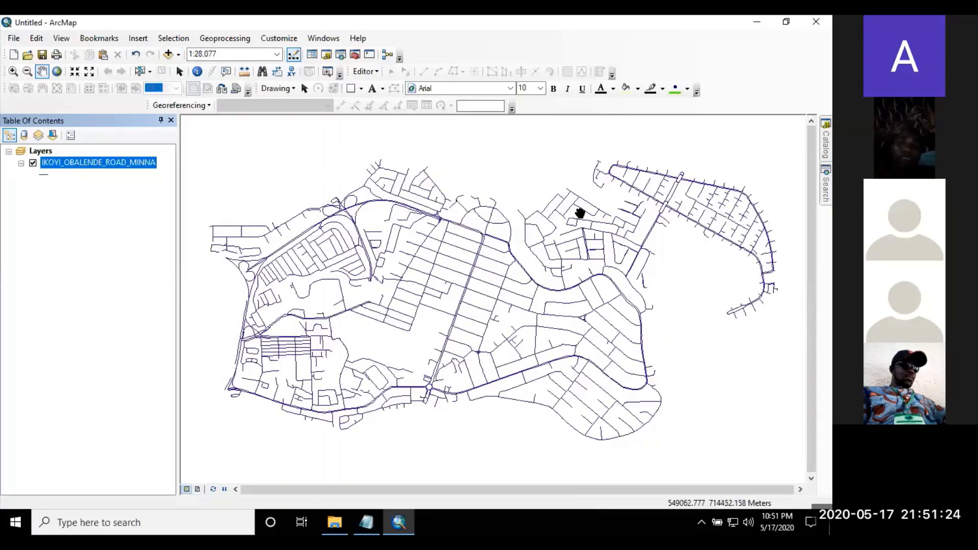
pyautogui.scroll(2, 469, 201)
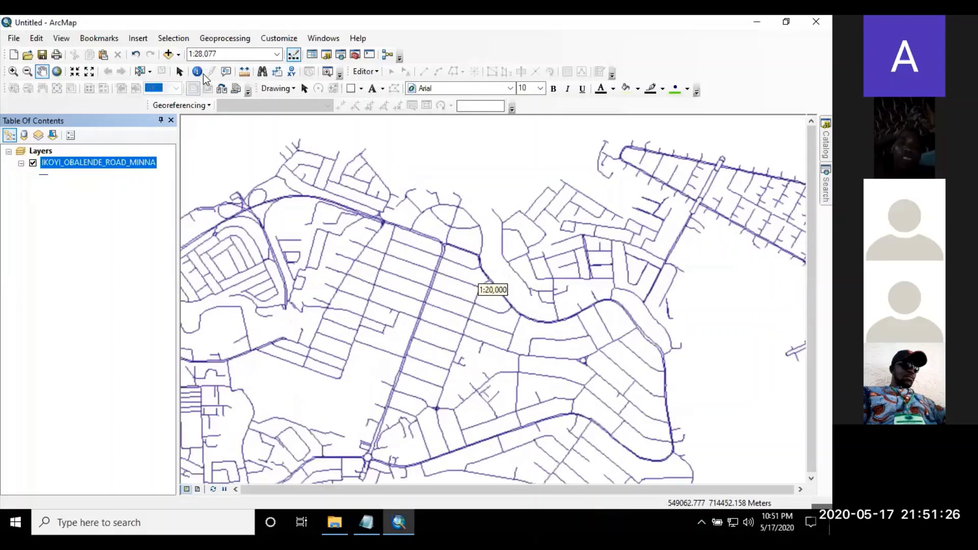
# Add the IKOYI_OBALENDE_ROAD.shp shapefile from the ROAD folder to the map.
pyautogui.click(167, 54)
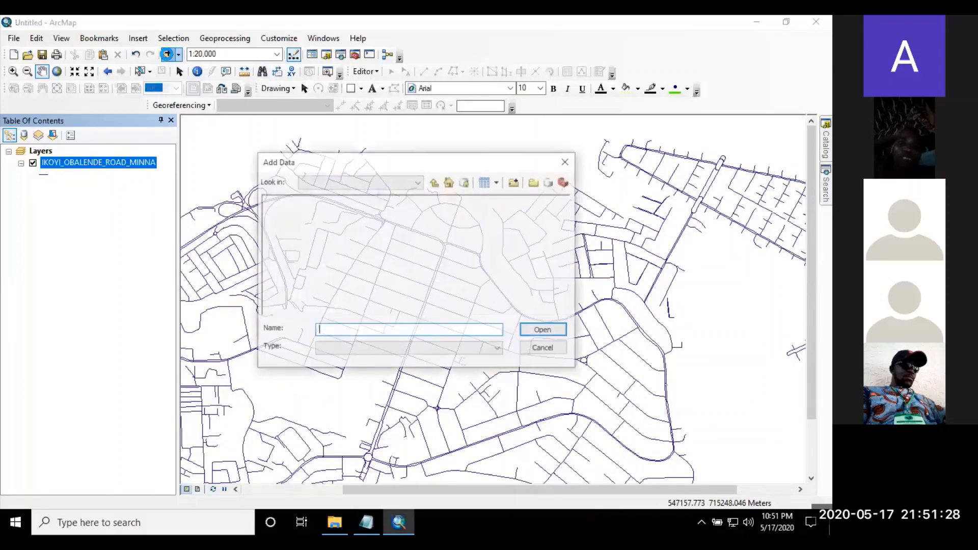
pyautogui.click(337, 201)
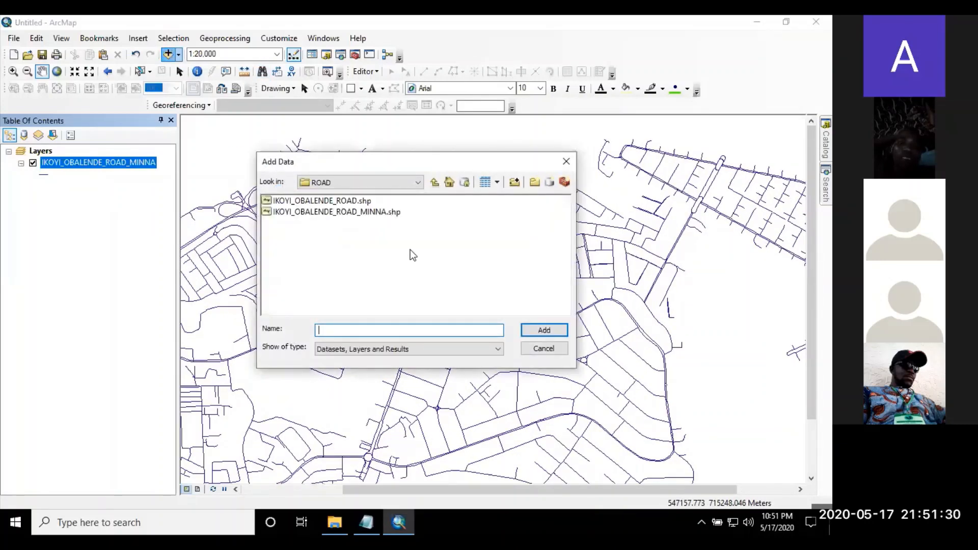
pyautogui.click(551, 330)
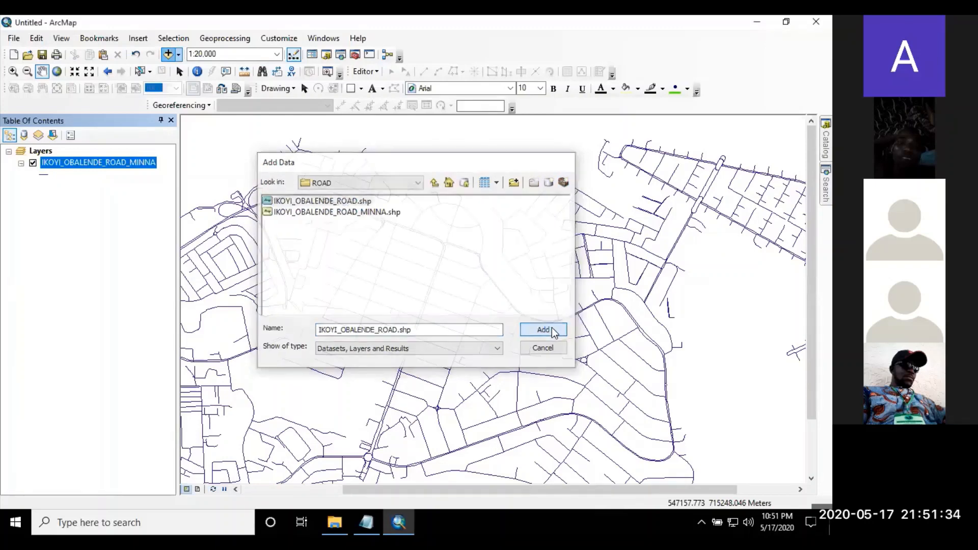
# Set the transformation from GCS_WGS_1984 into GCS_Minna to the custom GEOSPATIAL_HUT2 and close the coordinate systems warning.
pyautogui.click(514, 288)
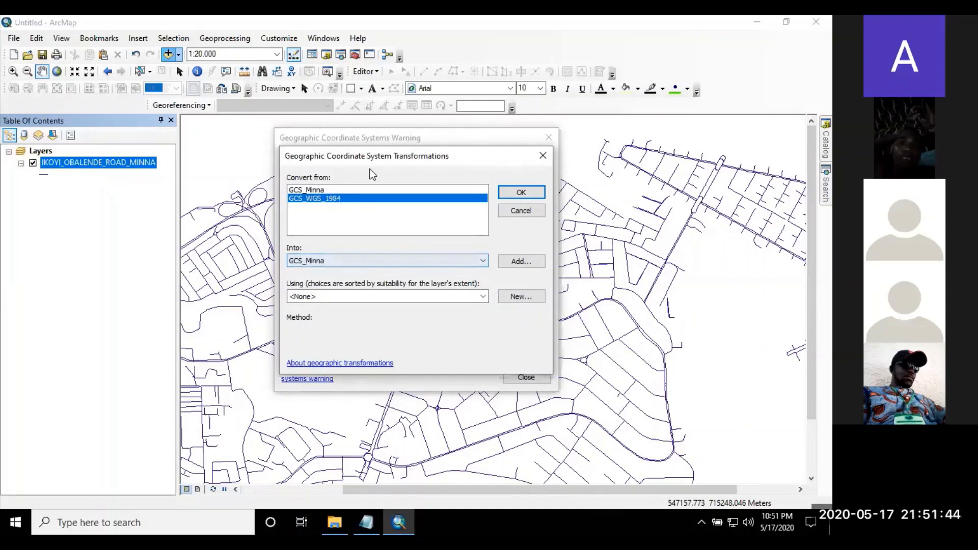
pyautogui.moveTo(385, 157); pyautogui.dragTo(406, 167)
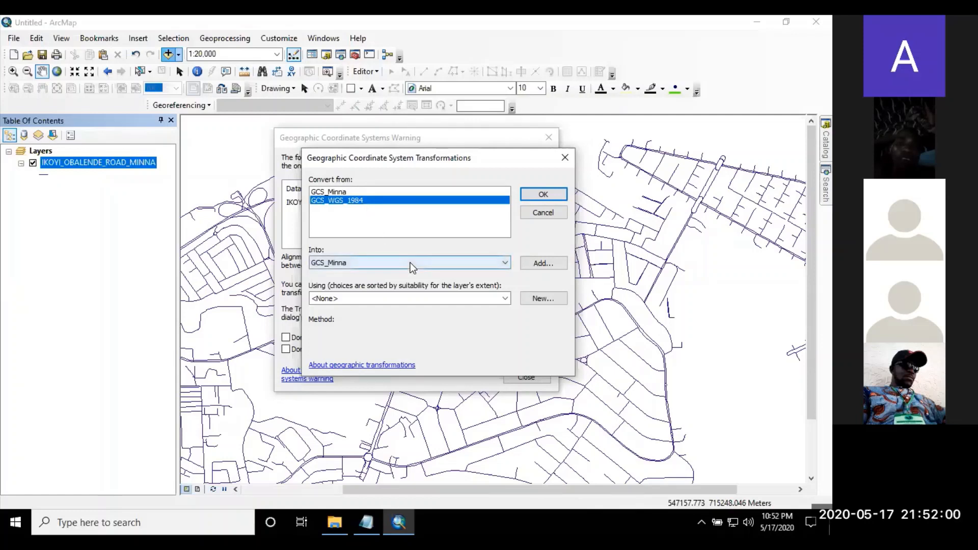
pyautogui.click(488, 297)
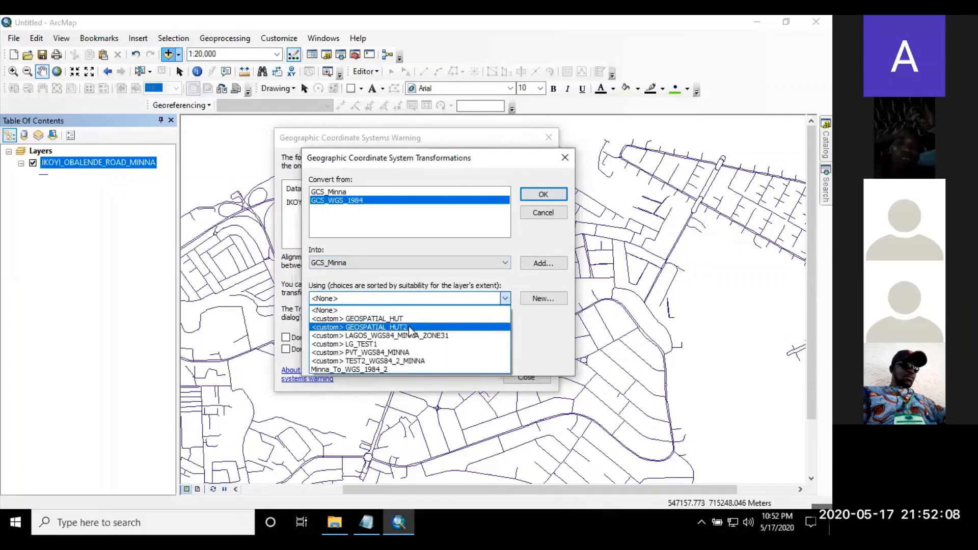
pyautogui.click(408, 326)
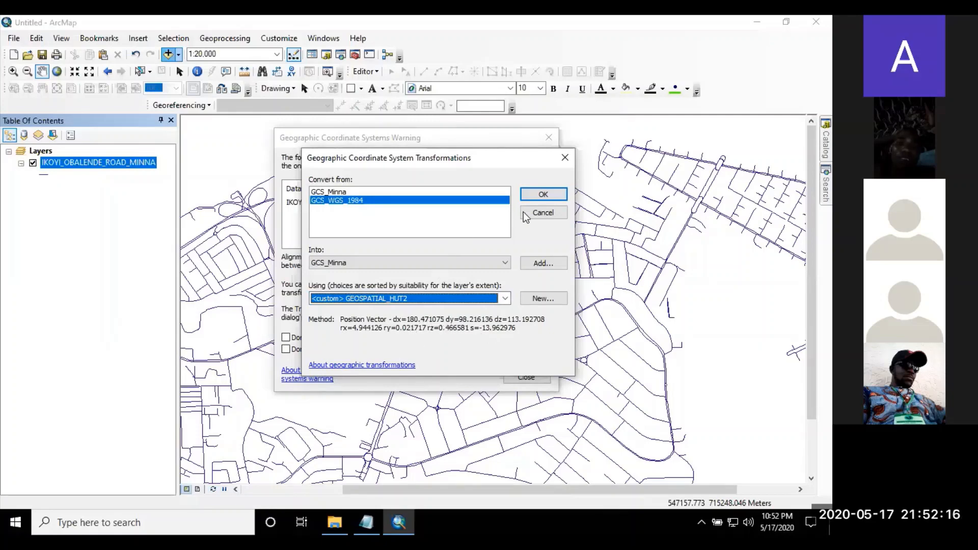
pyautogui.click(549, 190)
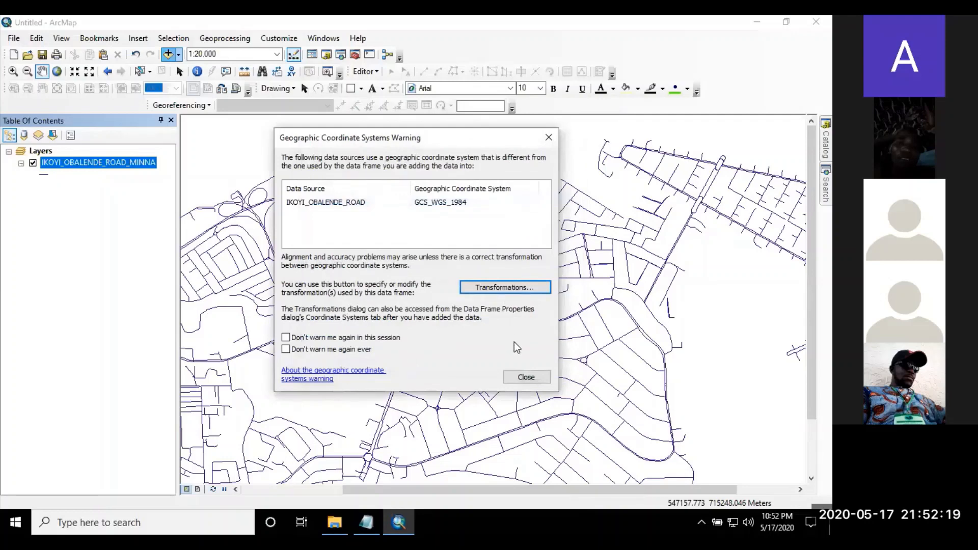
pyautogui.click(525, 375)
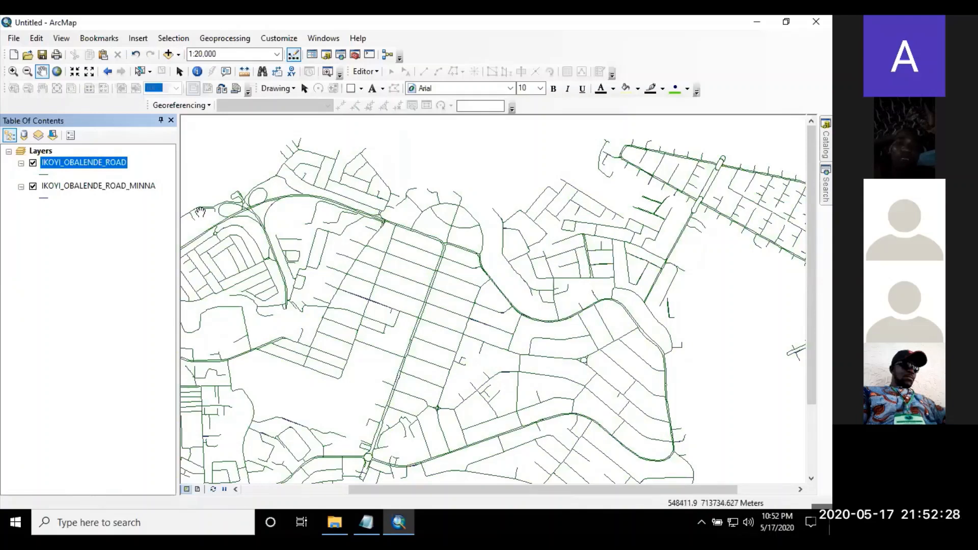
# Change the line symbol colour of the IKOYI_OBALENDE_ROAD layer to red.
pyautogui.click(43, 174)
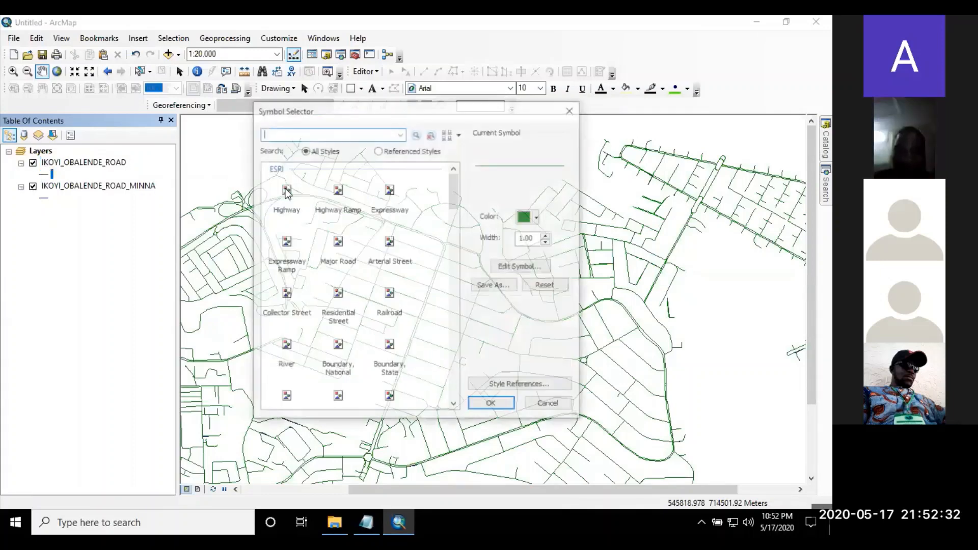
pyautogui.click(536, 217)
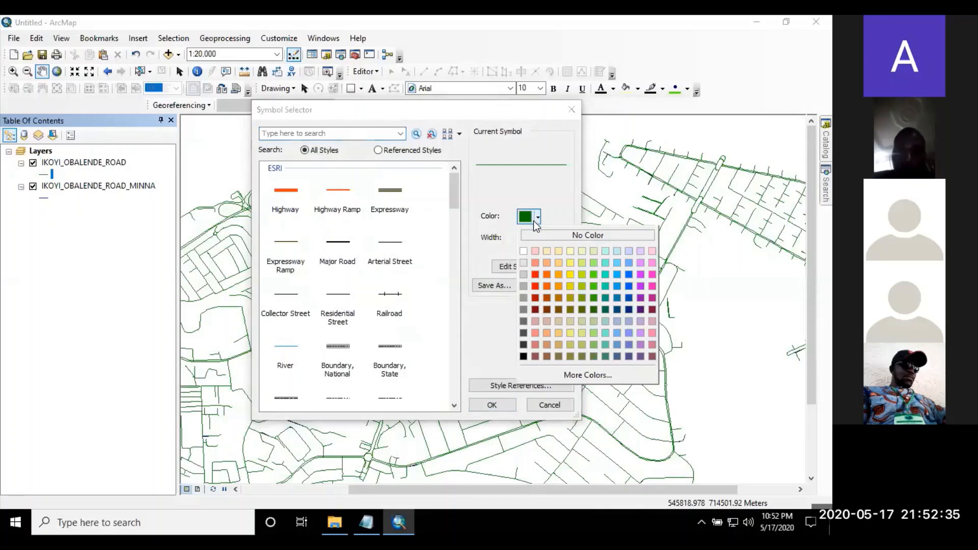
pyautogui.click(536, 277)
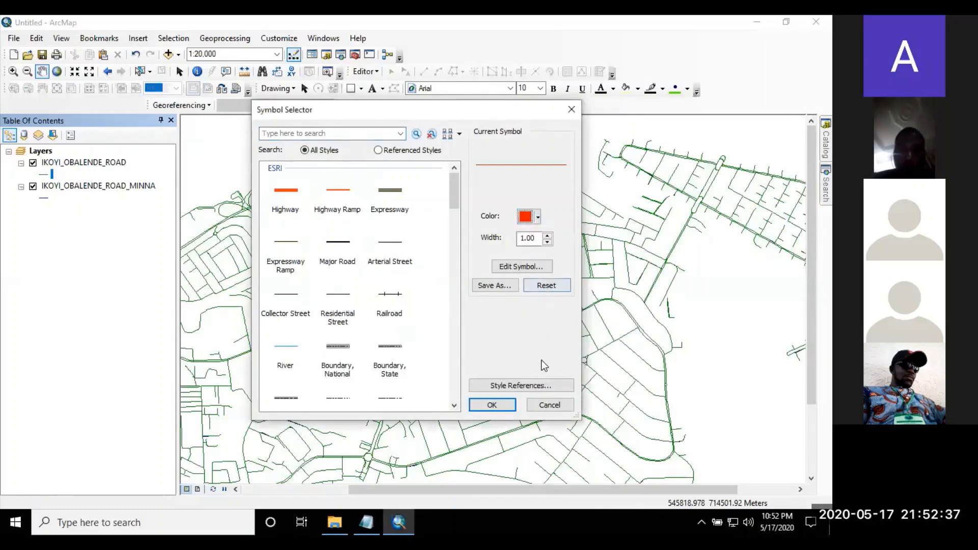
pyautogui.click(502, 403)
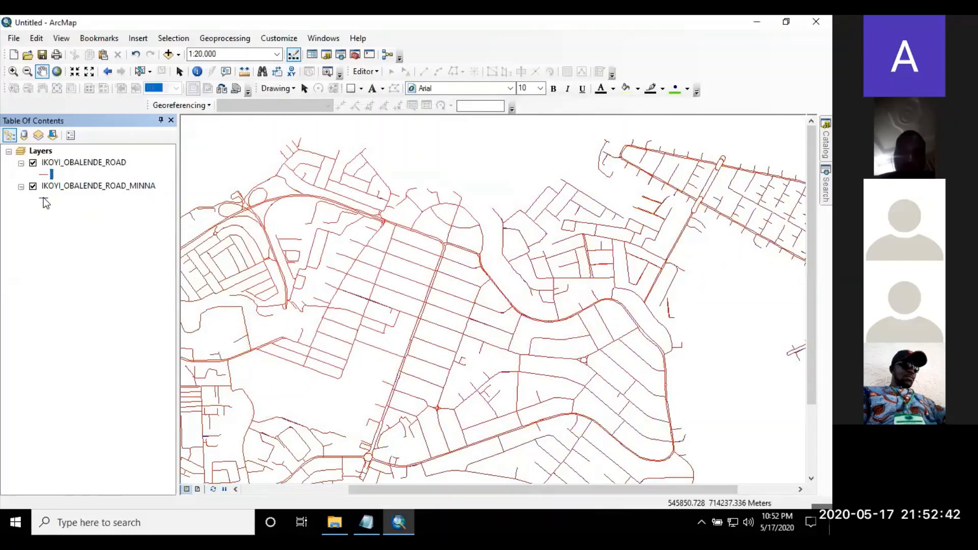
pyautogui.click(45, 176)
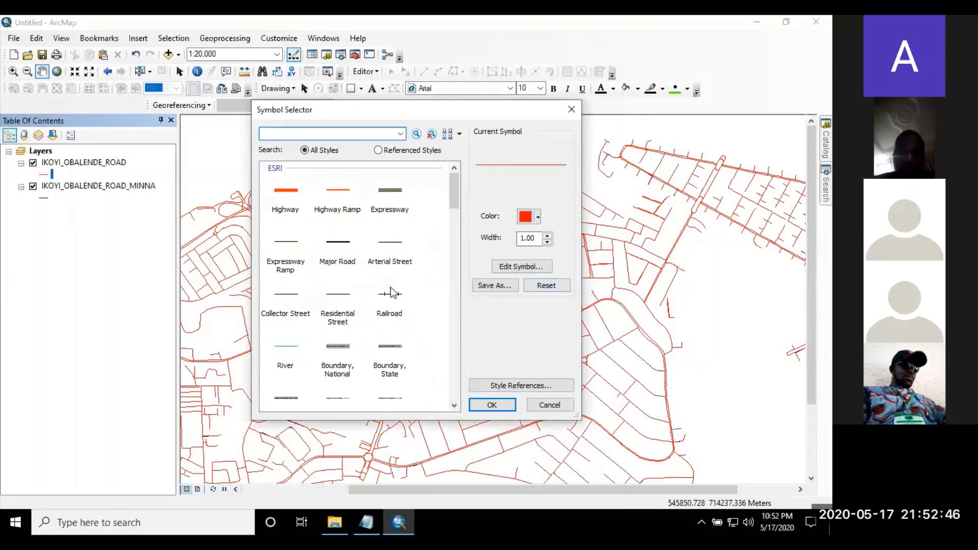
pyautogui.moveTo(451, 203); pyautogui.dragTo(454, 231)
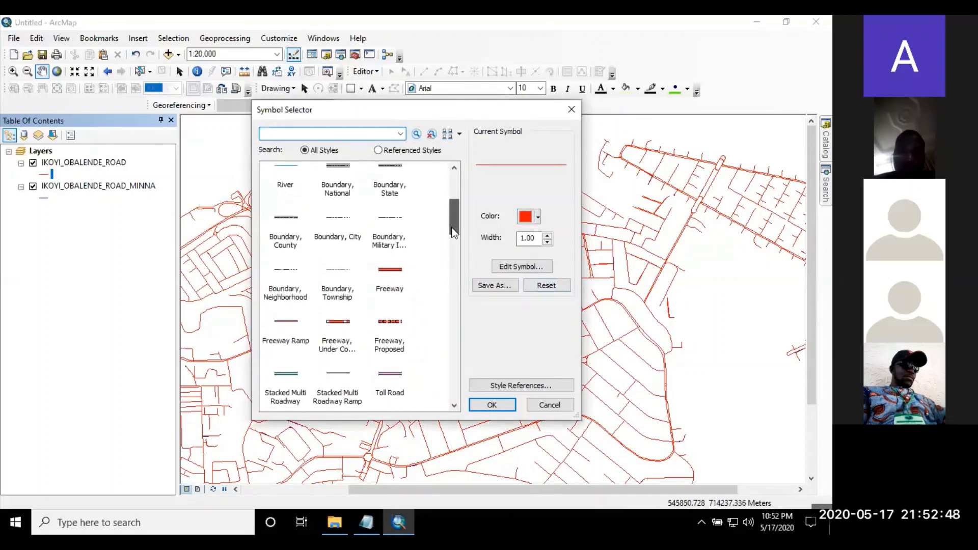
pyautogui.scroll(-4, 445, 253)
pyautogui.scroll(1, 444, 254)
pyautogui.scroll(-4, 442, 259)
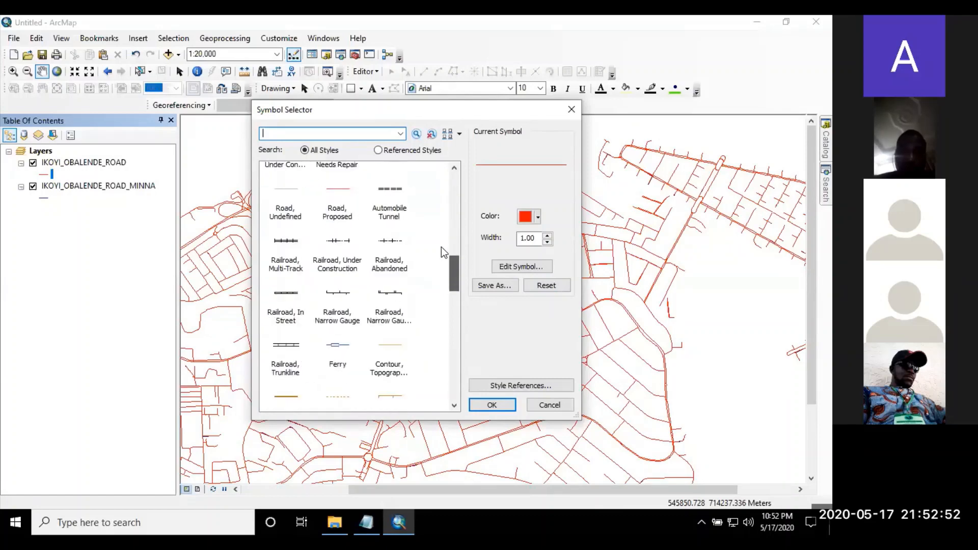
pyautogui.scroll(10, 441, 246)
pyautogui.scroll(2, 444, 204)
pyautogui.scroll(-15, 436, 273)
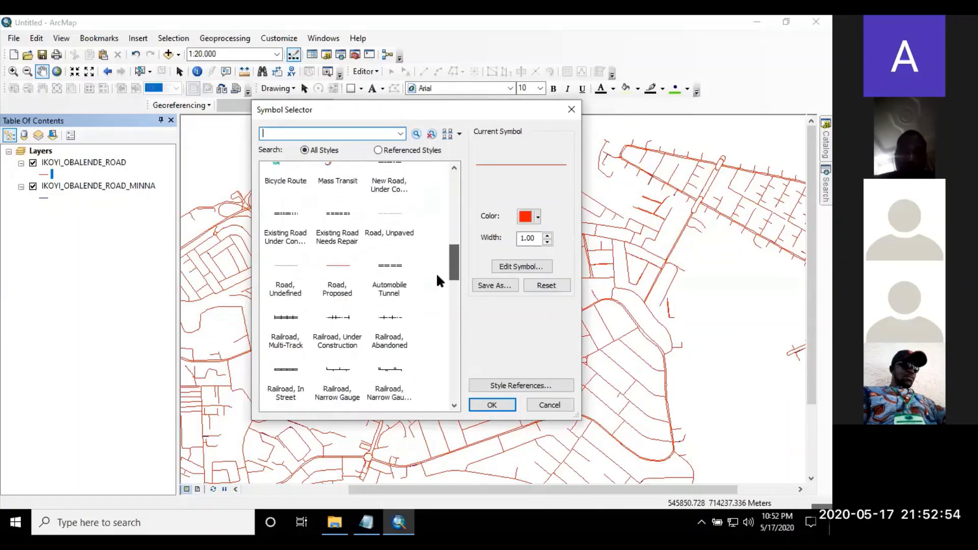
pyautogui.scroll(-3, 436, 313)
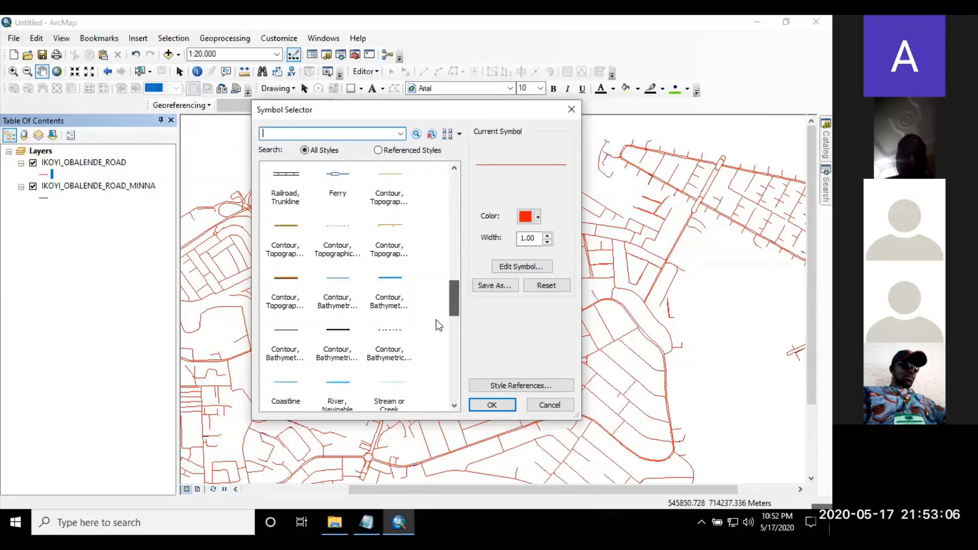
pyautogui.scroll(-6, 436, 320)
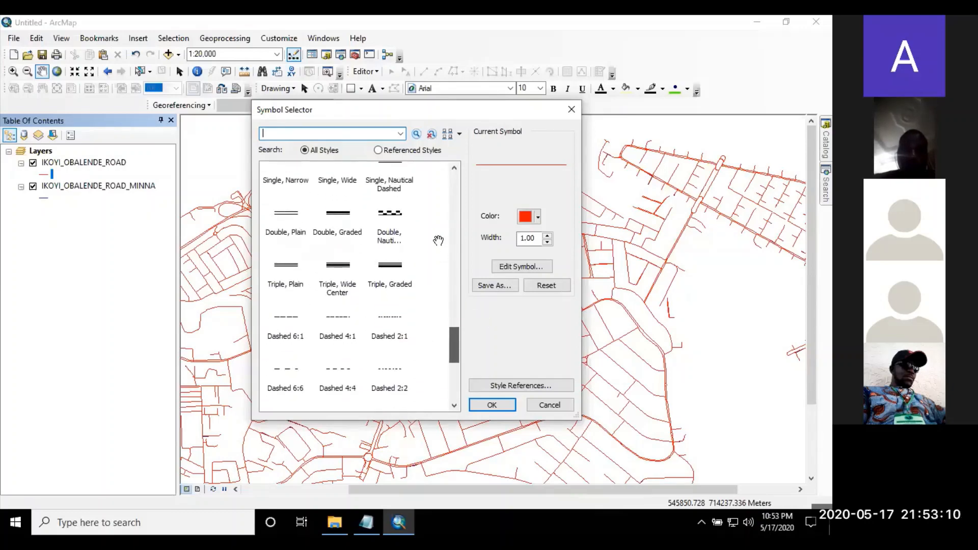
pyautogui.press('Escape')
# Check the alignment of the two road layers up close by repeatedly switching IKOYI_OBALENDE_ROAD off and on.
pyautogui.scroll(6, 438, 240)
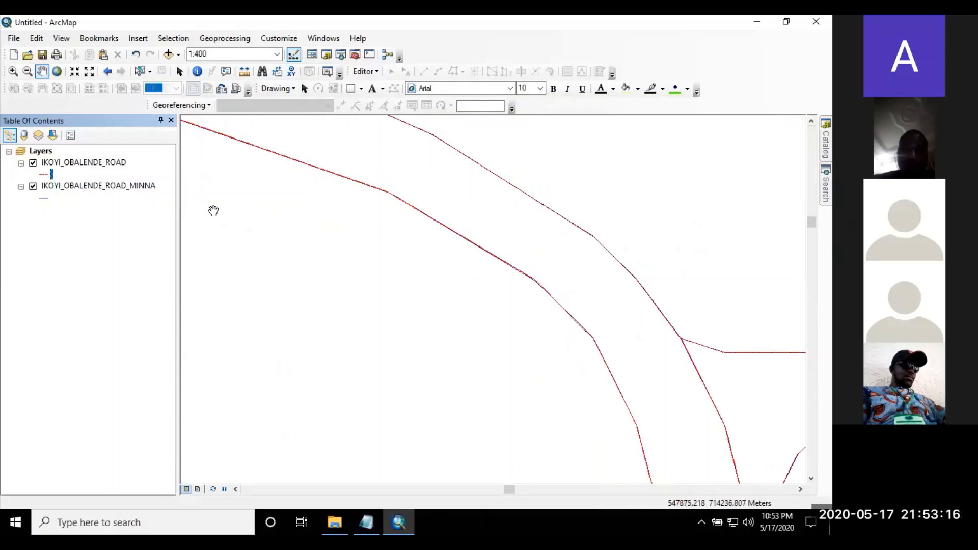
pyautogui.click(33, 163)
pyautogui.click(33, 163)
pyautogui.click(32, 163)
pyautogui.click(32, 163)
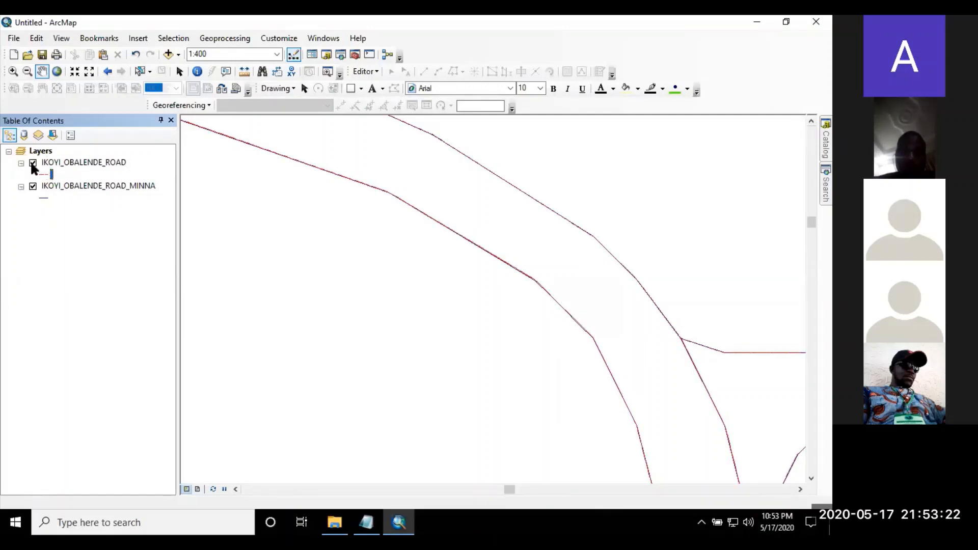
pyautogui.click(32, 163)
pyautogui.click(32, 163)
pyautogui.click(32, 163)
pyautogui.click(32, 163)
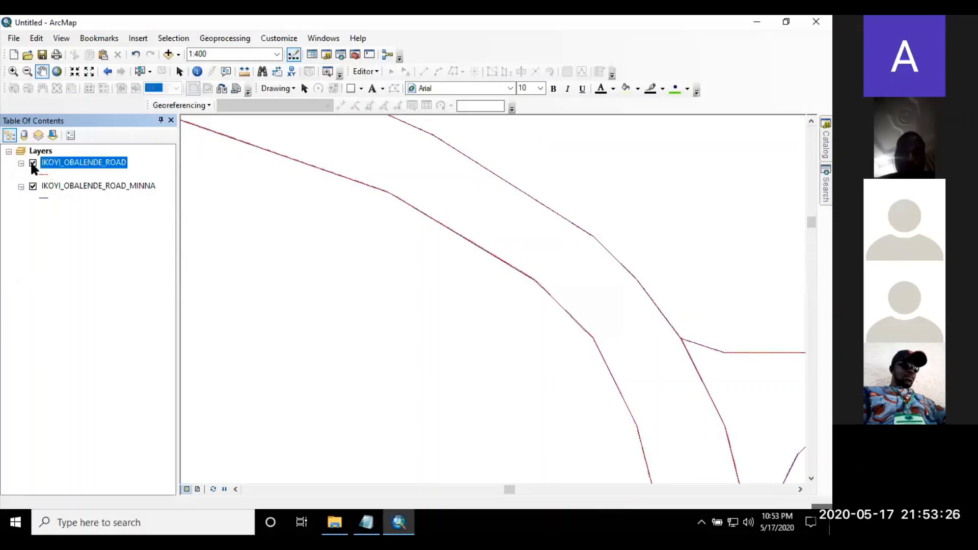
pyautogui.click(32, 163)
pyautogui.click(32, 163)
pyautogui.scroll(3, 402, 292)
pyautogui.scroll(-5, 401, 292)
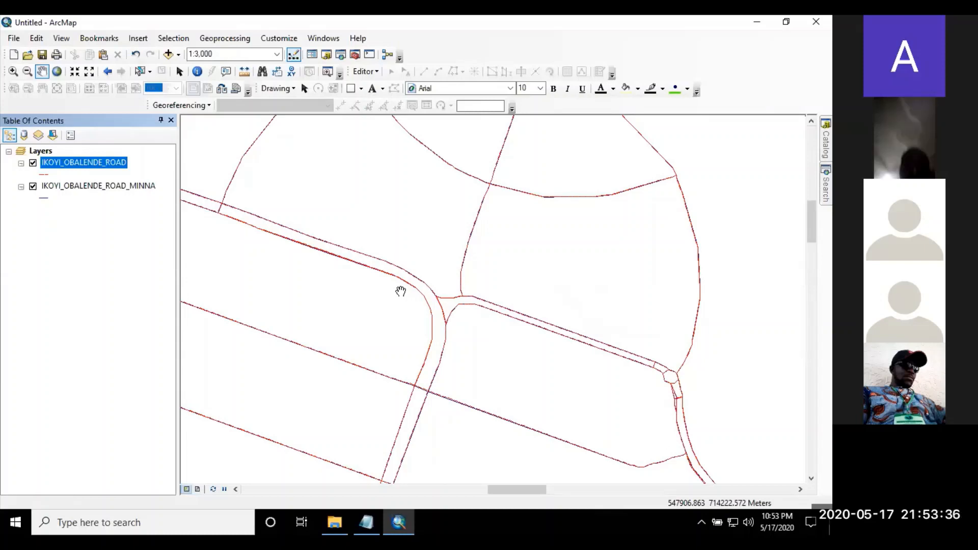
# Review the Create Custom Geographic Transformation tool under Projections and Transformations in ArcToolbox, then close the toolbox.
pyautogui.click(353, 55)
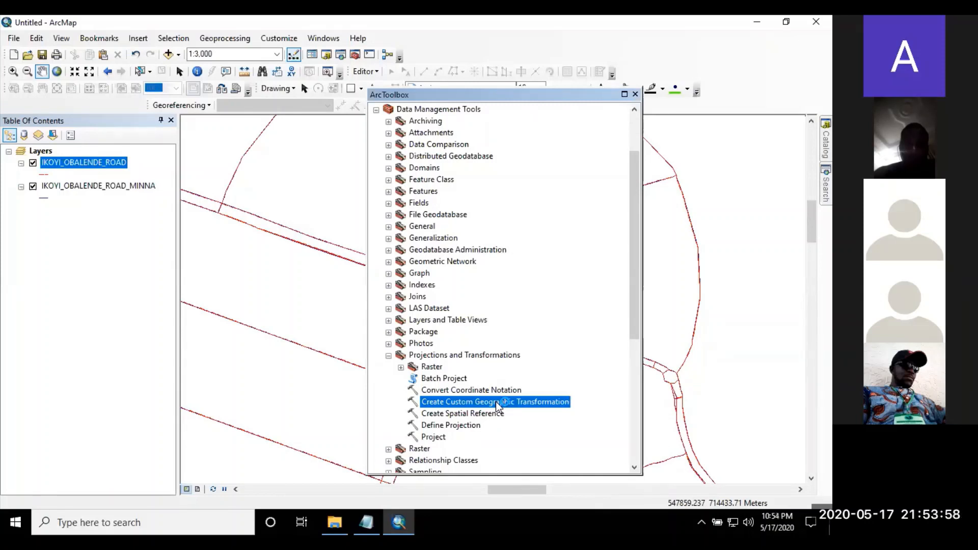
pyautogui.click(635, 94)
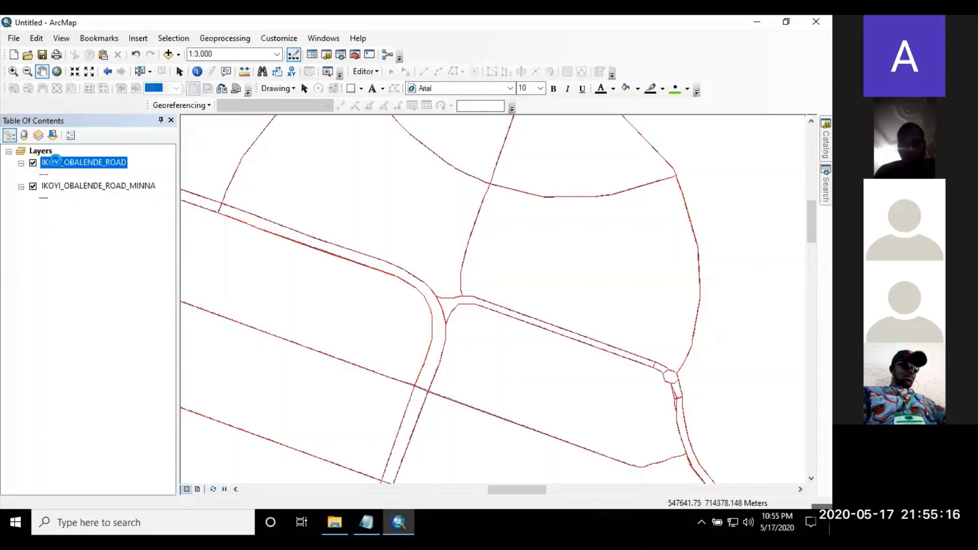
# Remove the IKOYI_OBALENDE_ROAD and IKOYI_OBALENDE_ROAD_MINNA layers from the data frame.
pyautogui.rightClick(58, 166)
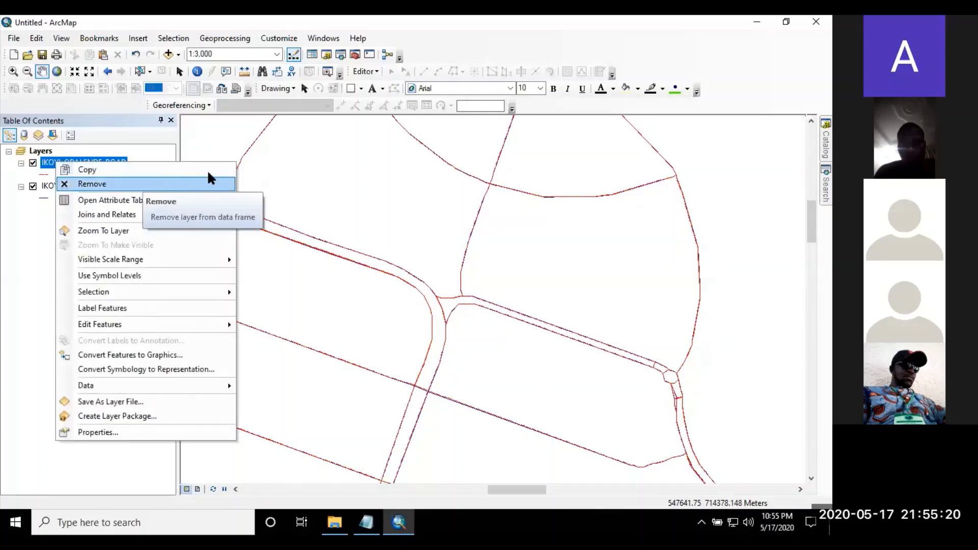
pyautogui.click(127, 183)
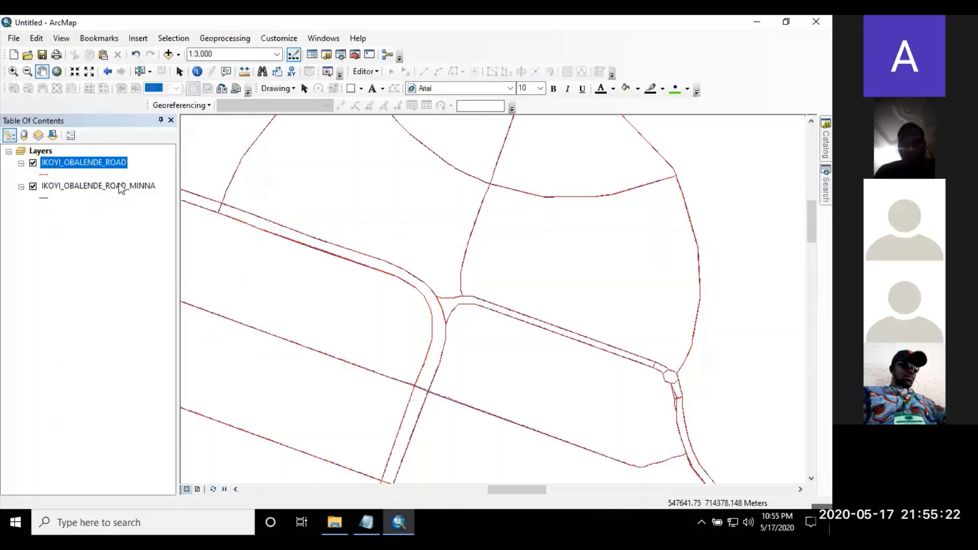
pyautogui.rightClick(100, 162)
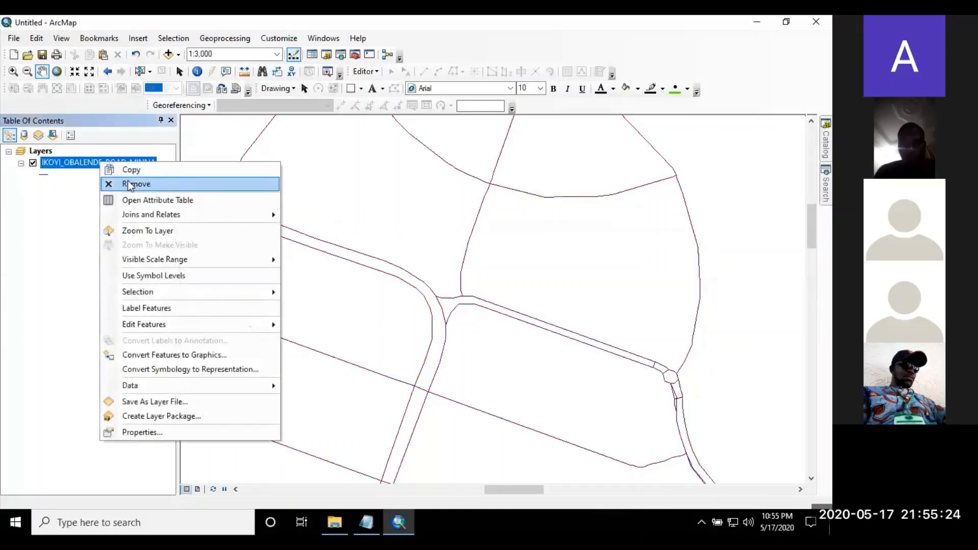
pyautogui.click(127, 183)
# Open the Layers data frame's coordinate system settings and browse the projected UTM systems to the WGS 1984 Northern Hemisphere zones.
pyautogui.rightClick(48, 152)
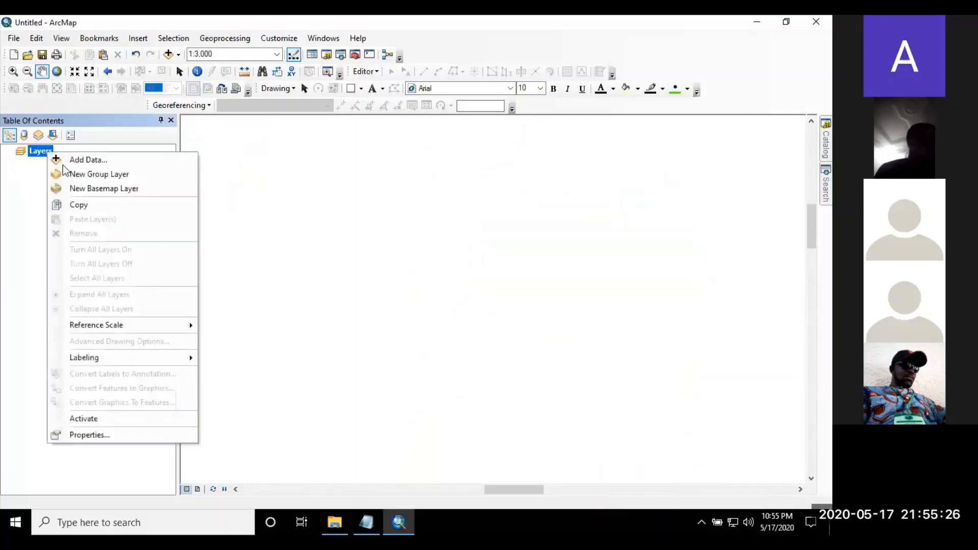
pyautogui.click(92, 433)
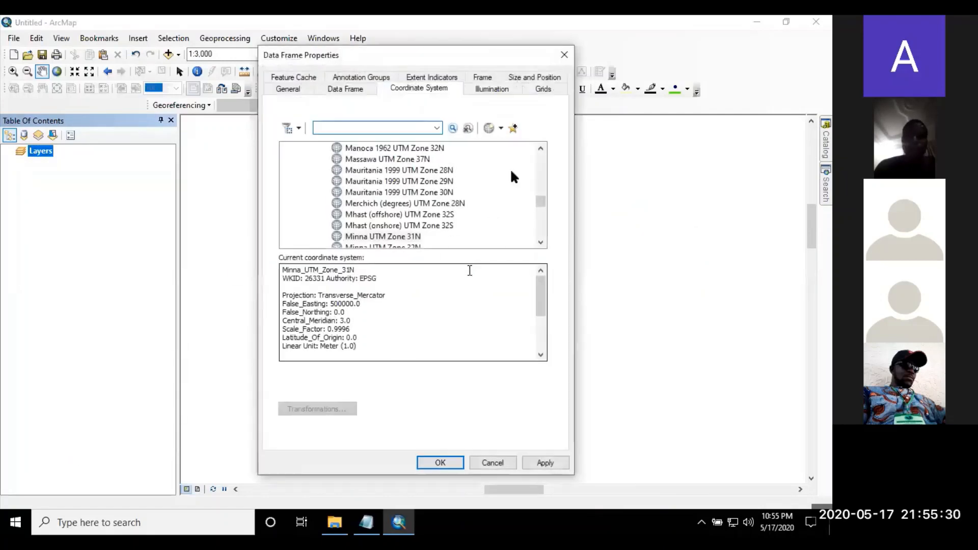
pyautogui.moveTo(538, 197); pyautogui.dragTo(536, 160)
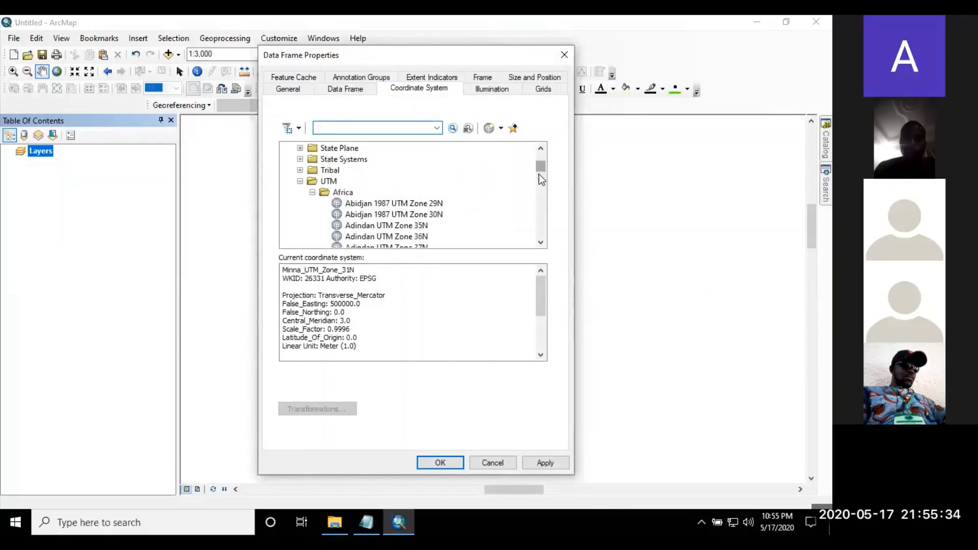
pyautogui.scroll(-15, 536, 215)
pyautogui.scroll(-10, 536, 216)
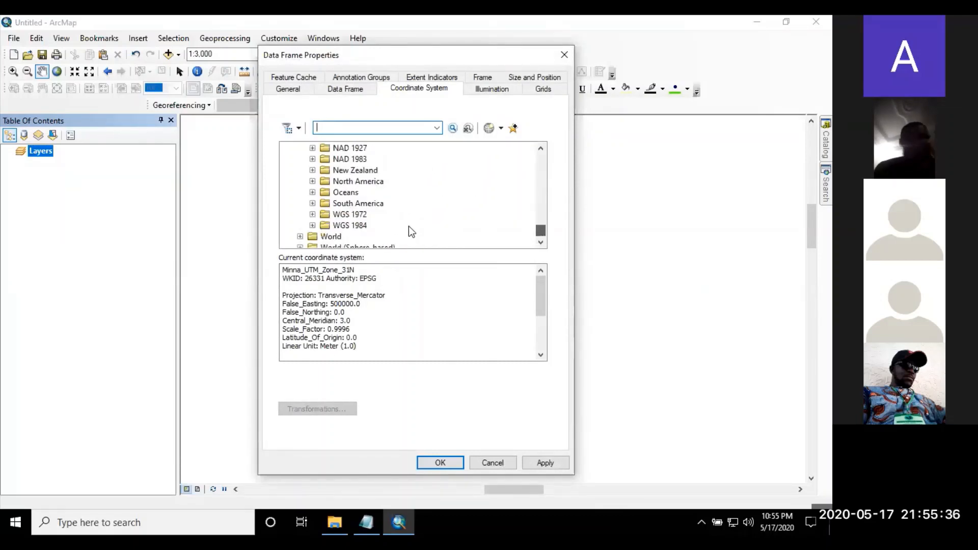
pyautogui.click(341, 225)
pyautogui.click(312, 225)
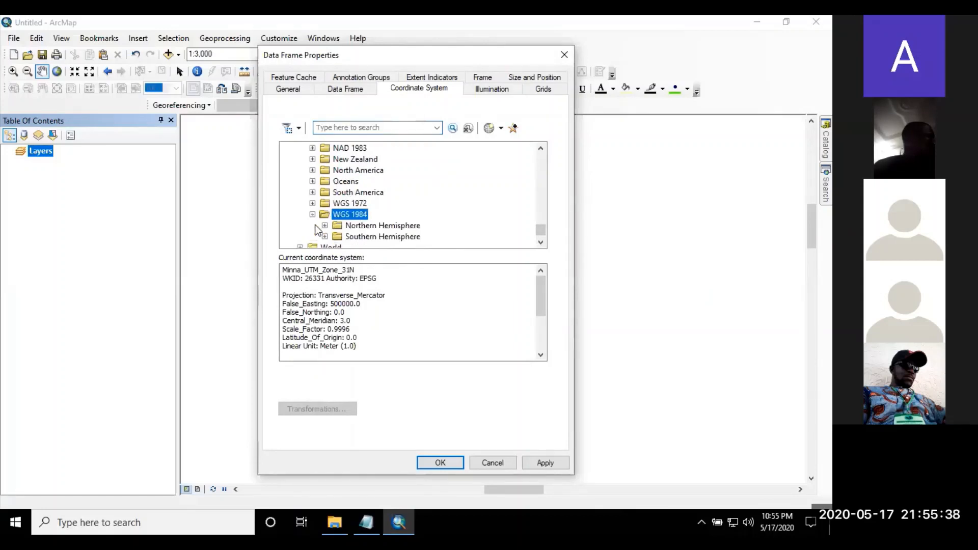
pyautogui.doubleClick(328, 225)
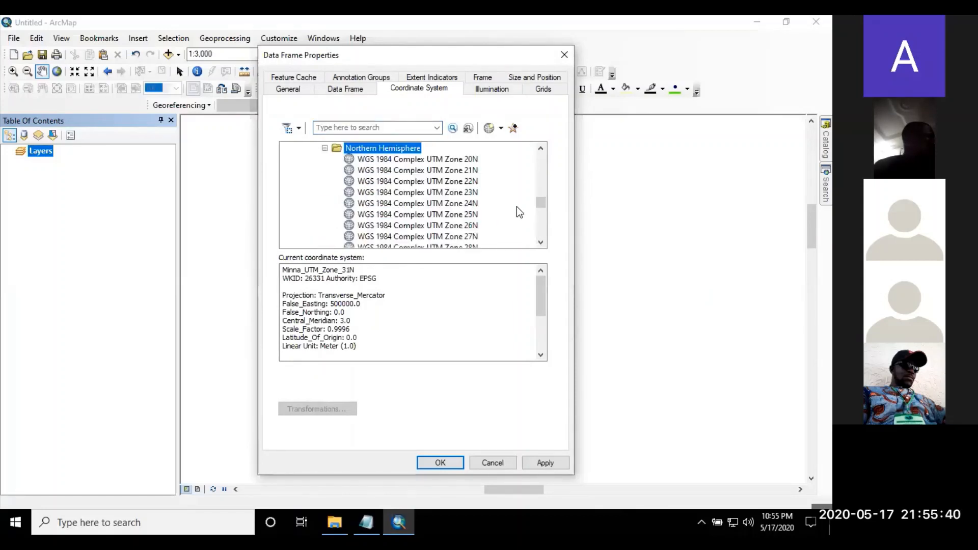
pyautogui.moveTo(540, 208)
pyautogui.mouseDown()
pyautogui.moveTo(541, 236)
pyautogui.moveTo(540, 202)
pyautogui.mouseUp()
pyautogui.scroll(-16, 469, 195)
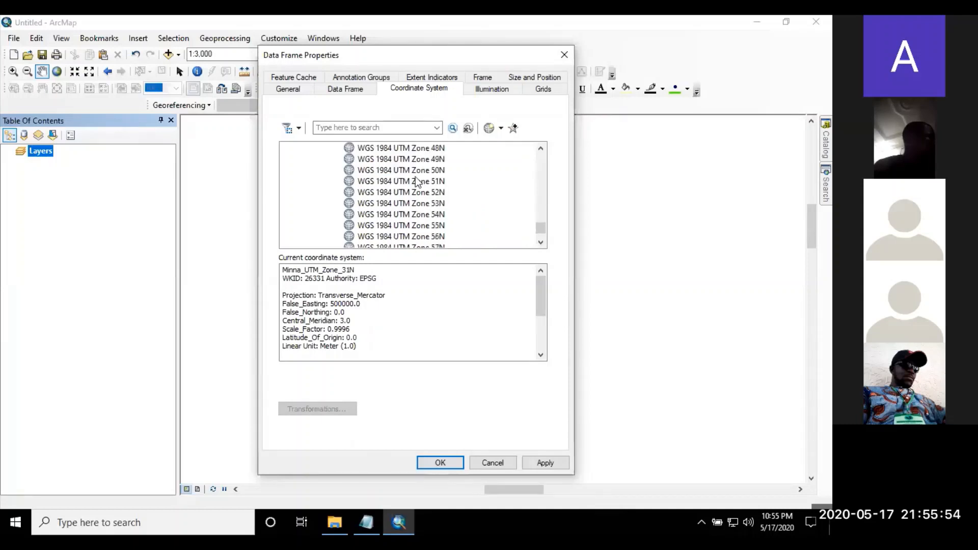
# Collapse the WGS 1984 and UTM folders in the list of projected coordinate systems.
pyautogui.scroll(20, 415, 185)
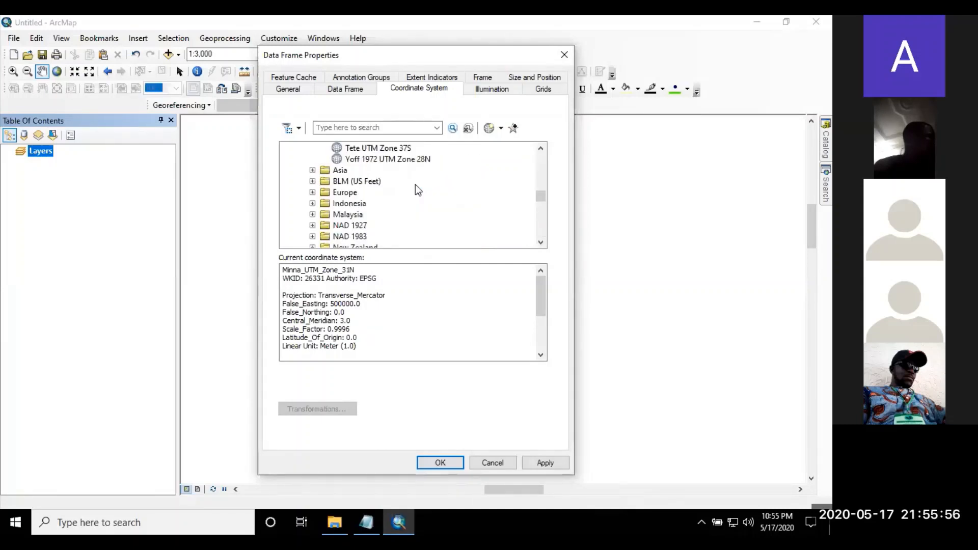
pyautogui.scroll(-3, 408, 186)
pyautogui.click(311, 203)
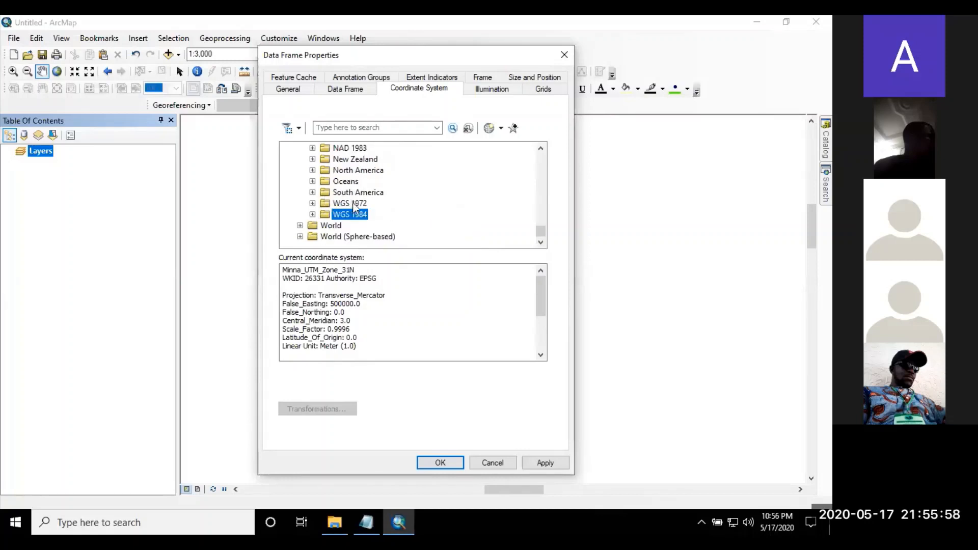
pyautogui.scroll(1, 526, 219)
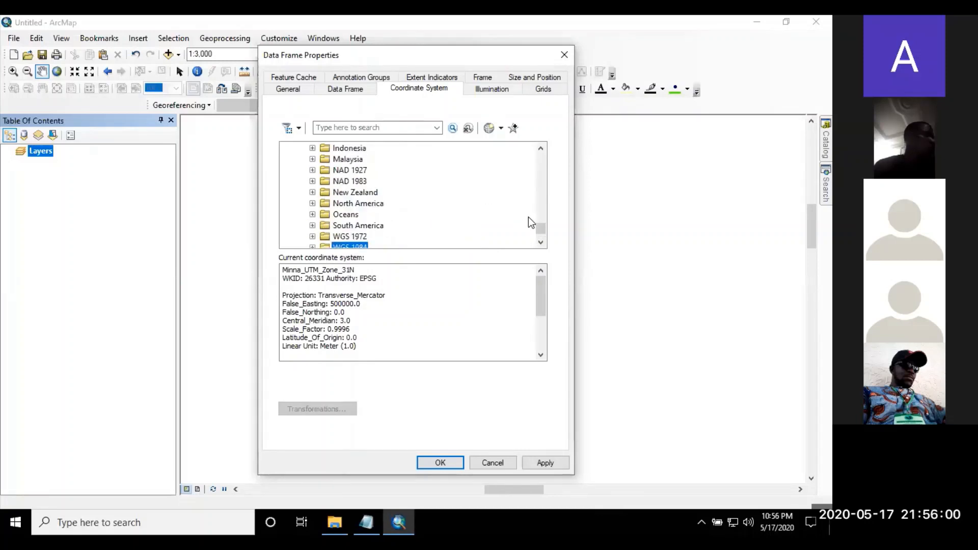
pyautogui.moveTo(538, 230); pyautogui.dragTo(537, 163)
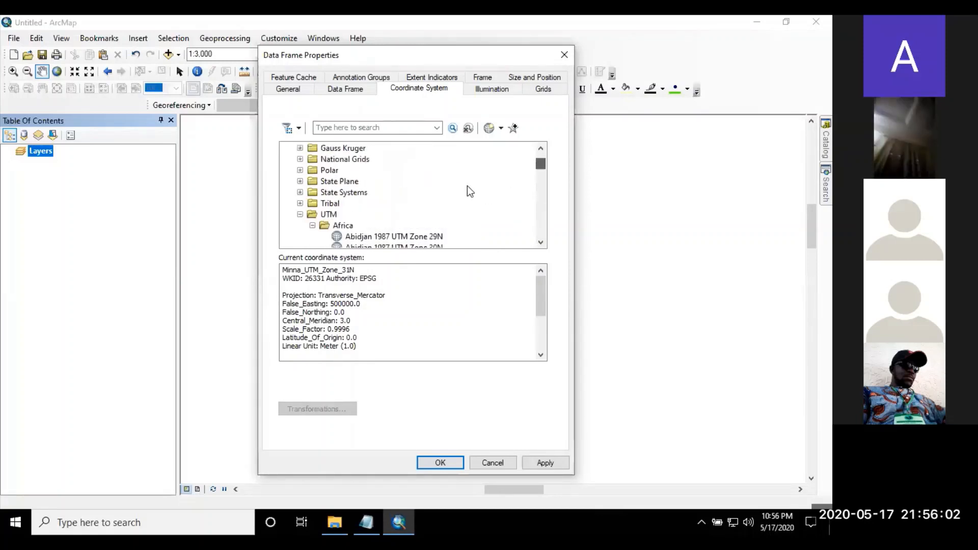
pyautogui.click(300, 215)
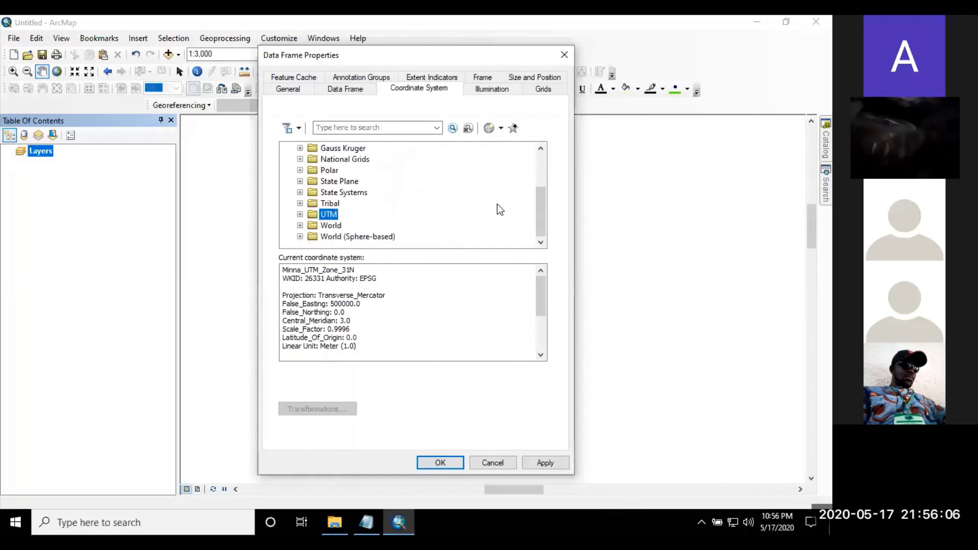
pyautogui.moveTo(540, 207); pyautogui.dragTo(542, 176)
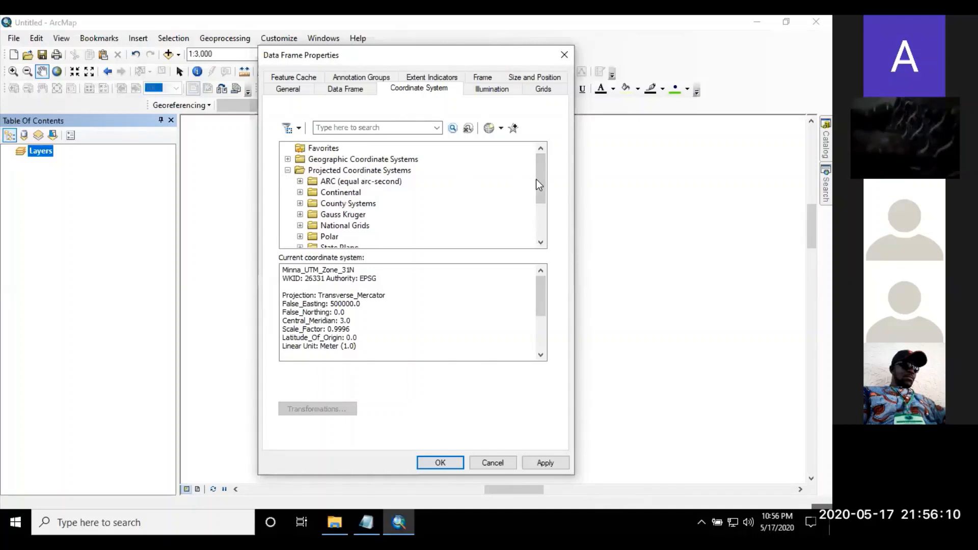
pyautogui.moveTo(540, 182); pyautogui.dragTo(510, 206)
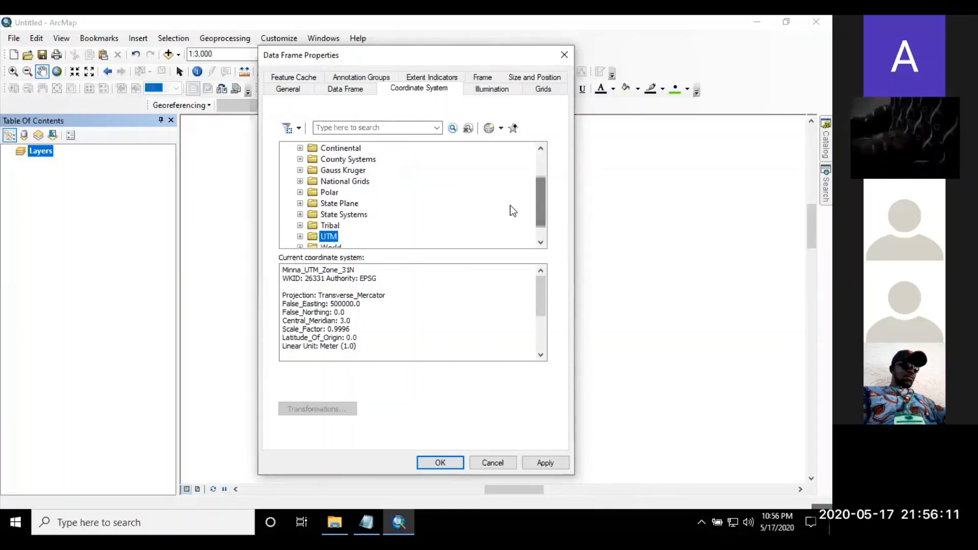
# Set the data frame's coordinate system to WGS 1984 UTM Zone 31N from the UTM Northern Hemisphere group and apply it.
pyautogui.click(300, 235)
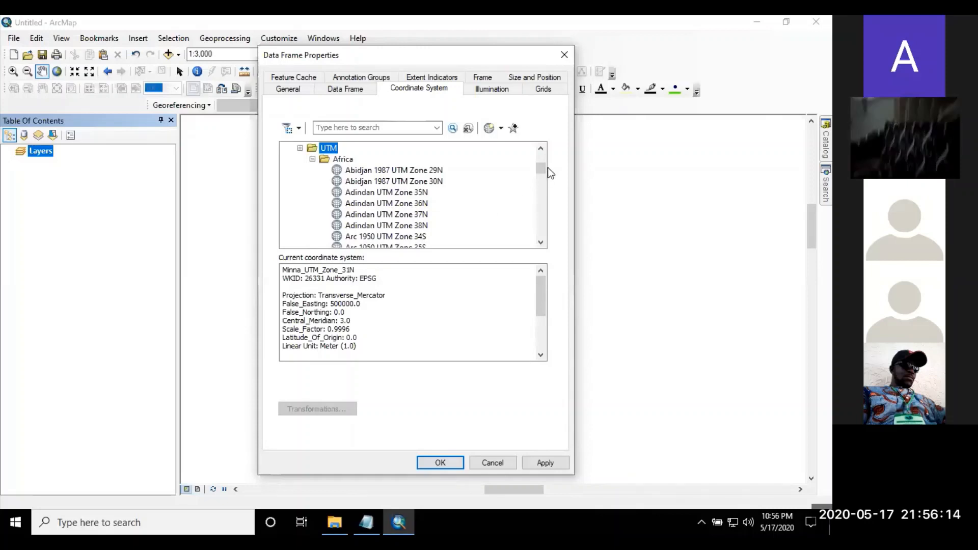
pyautogui.moveTo(543, 167); pyautogui.dragTo(532, 233)
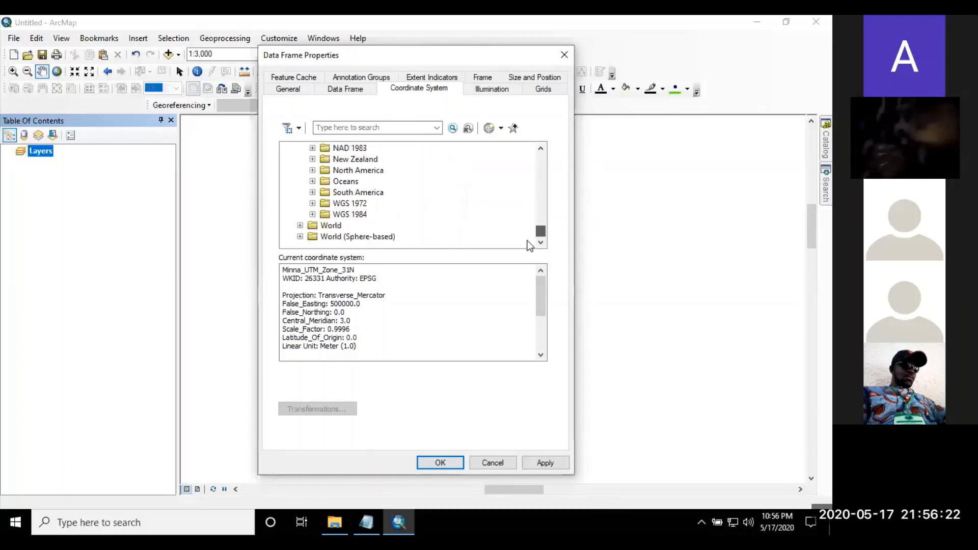
pyautogui.click(313, 215)
pyautogui.moveTo(538, 200)
pyautogui.mouseDown()
pyautogui.moveTo(540, 231)
pyautogui.moveTo(541, 218)
pyautogui.mouseUp()
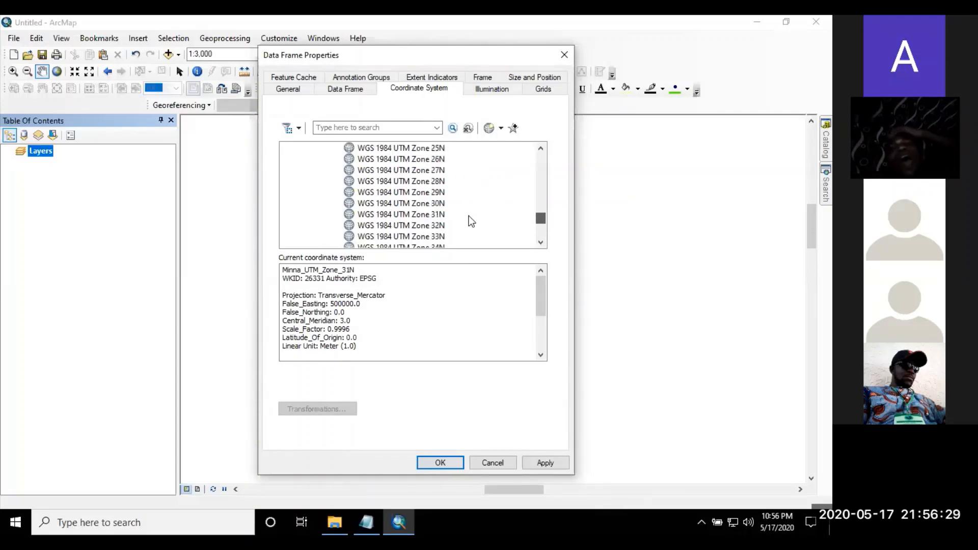
pyautogui.click(389, 215)
pyautogui.click(533, 463)
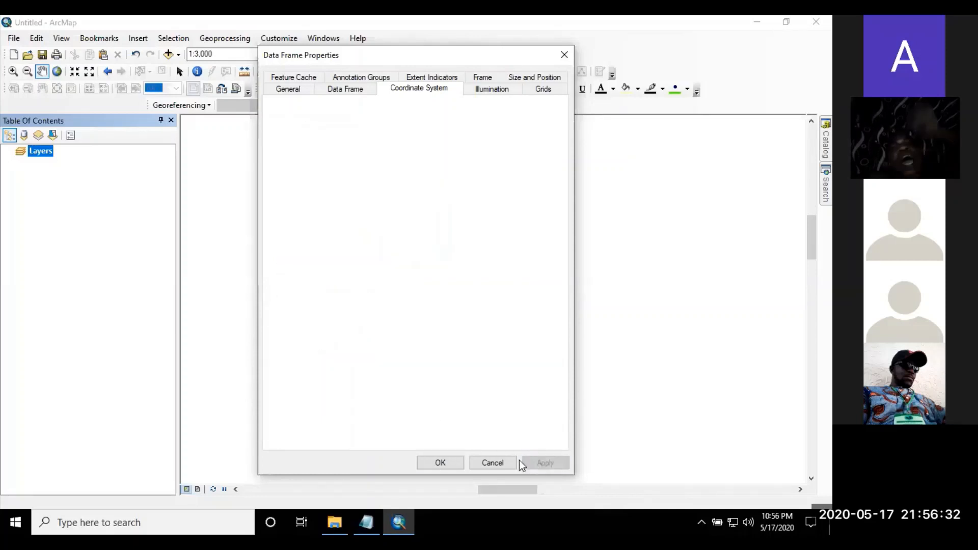
pyautogui.click(439, 463)
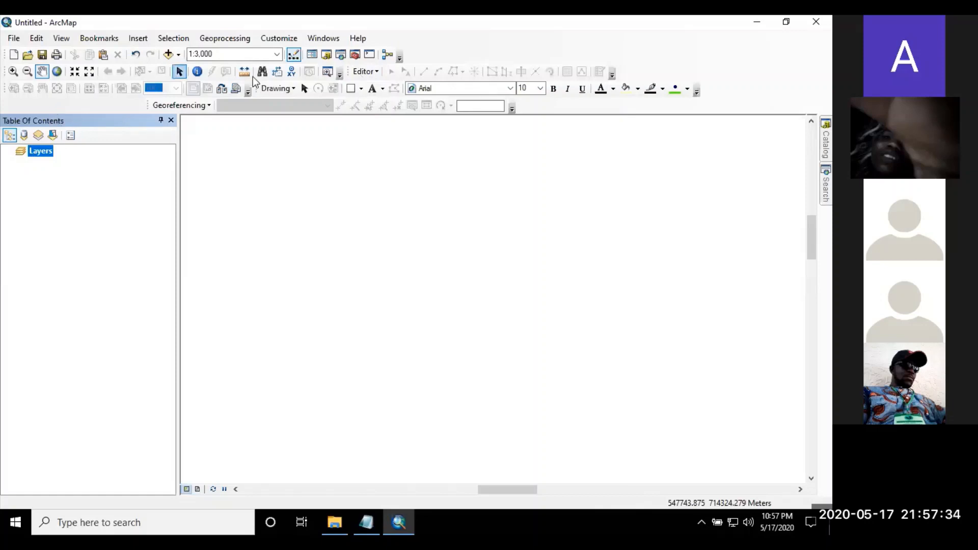
# Start adding data and, from Folder Connections, begin a new folder connection, browsing This PC to the Documents folder.
pyautogui.click(169, 55)
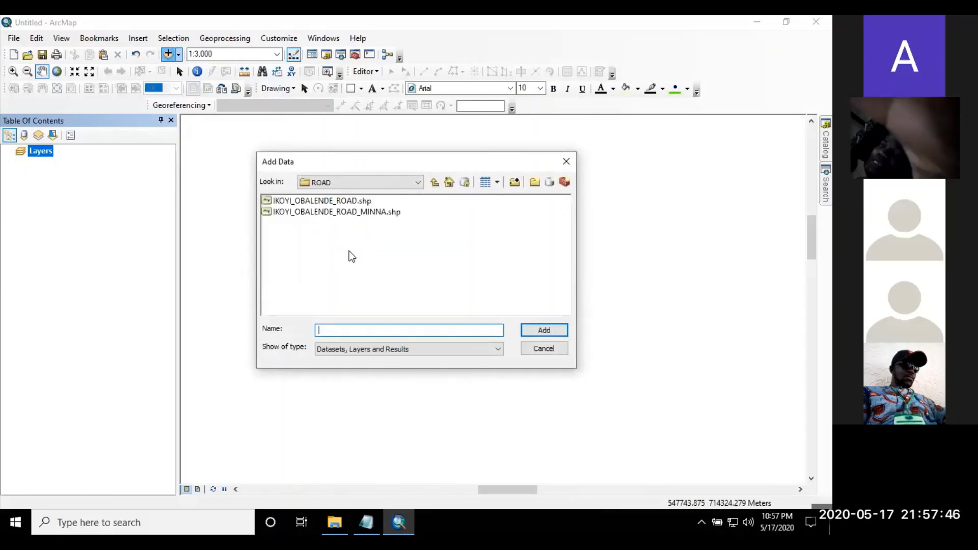
pyautogui.click(433, 181)
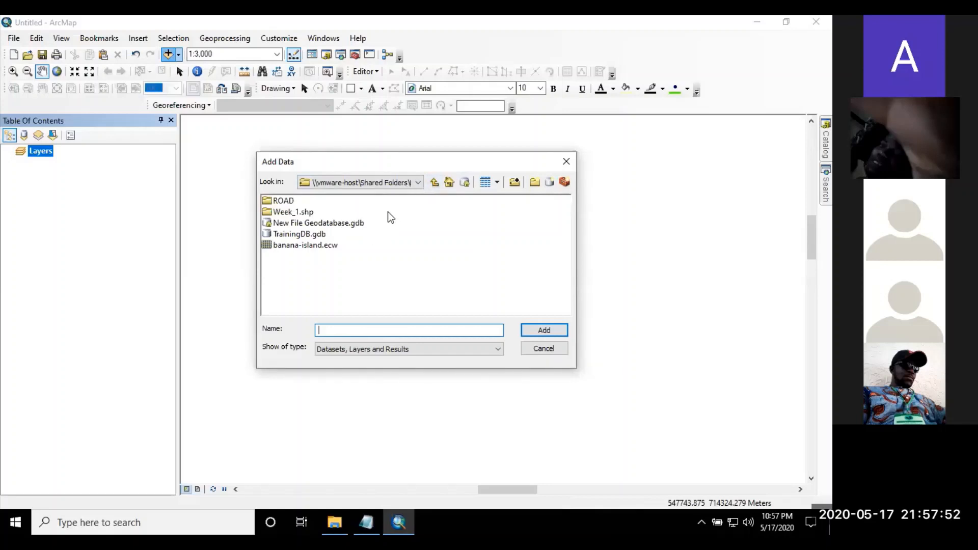
pyautogui.click(434, 184)
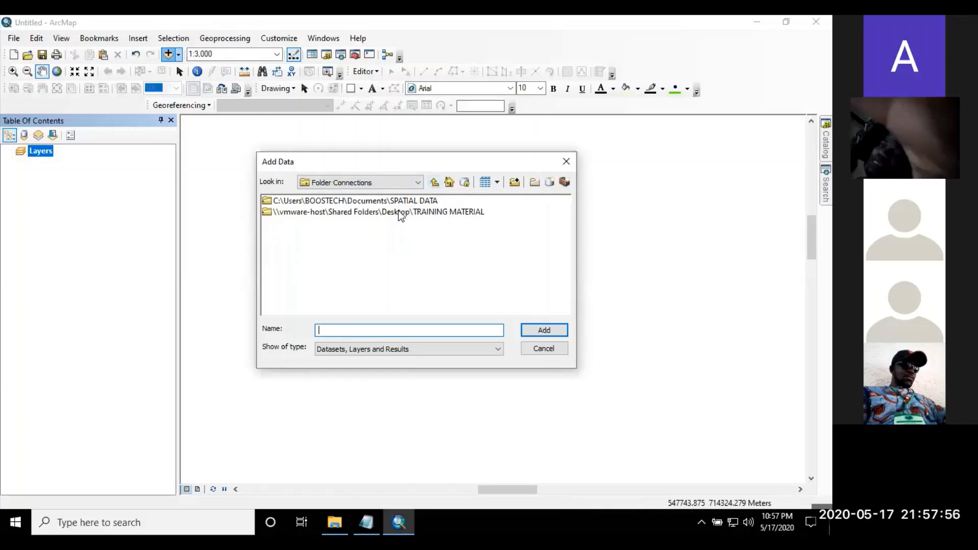
pyautogui.click(515, 182)
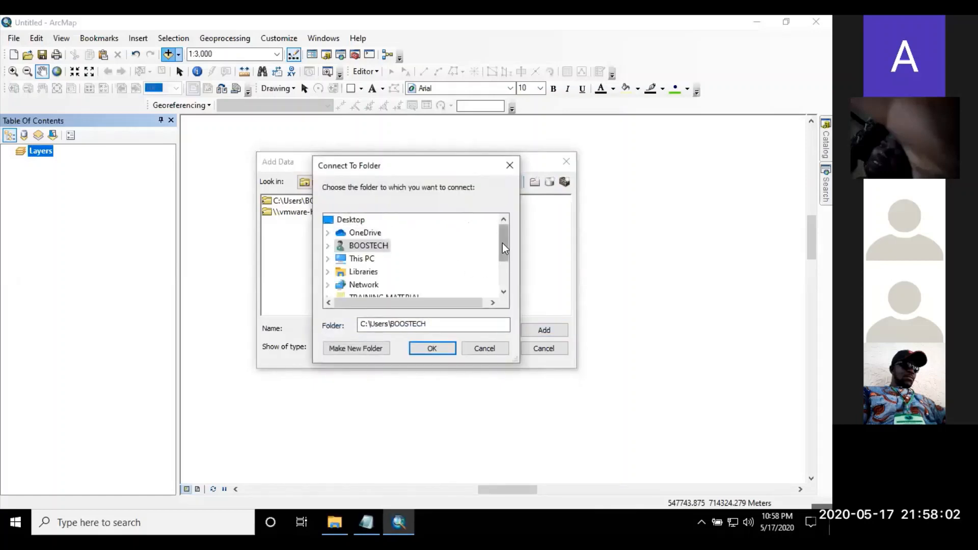
pyautogui.moveTo(502, 243); pyautogui.dragTo(491, 250)
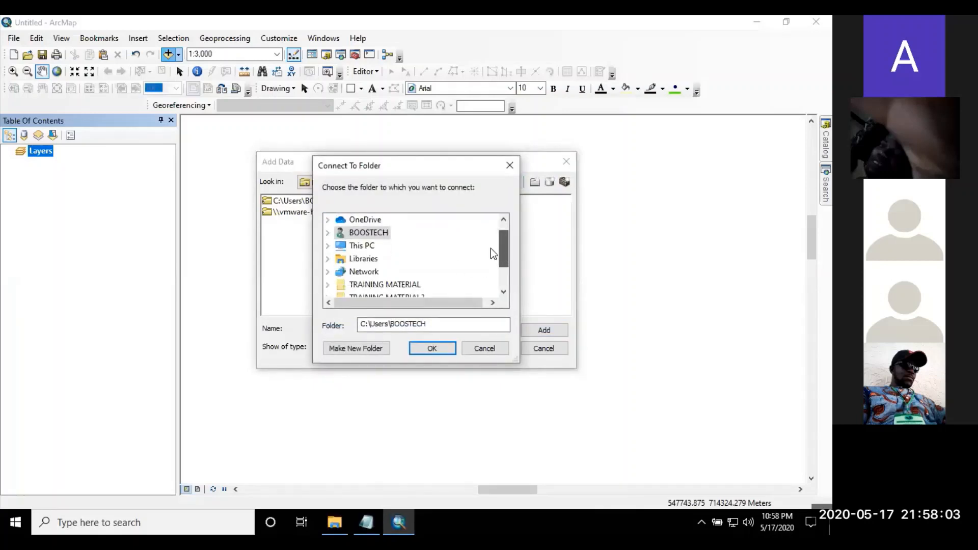
pyautogui.click(353, 246)
pyautogui.doubleClick(353, 246)
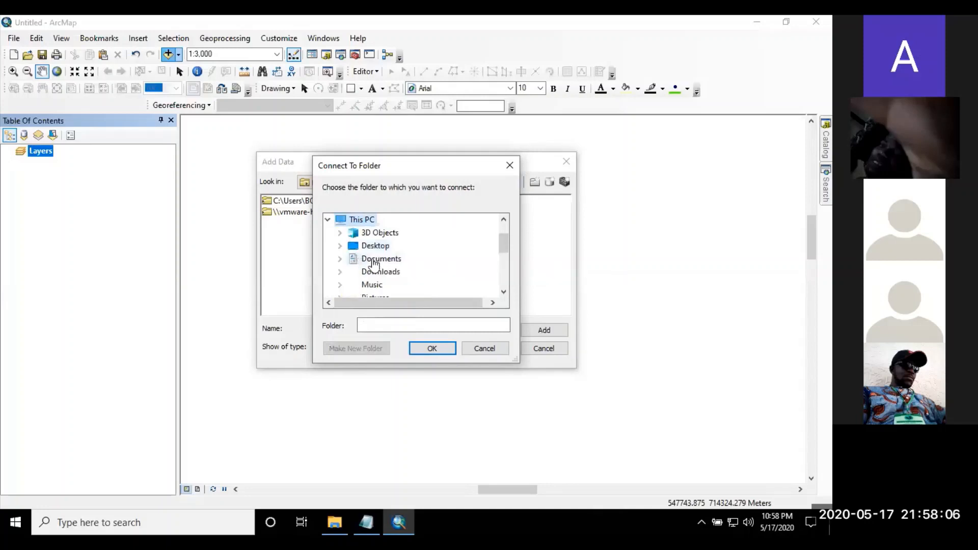
pyautogui.doubleClick(382, 259)
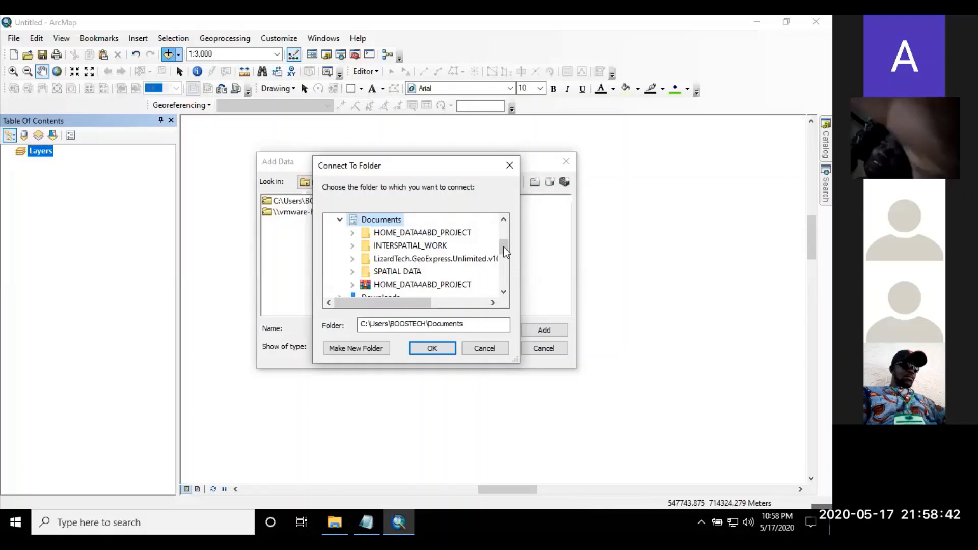
# Add the COVID 19 UPDATE.jpg image to the data frame, accepting it without a spatial reference.
pyautogui.scroll(1, 504, 247)
pyautogui.click(375, 232)
pyautogui.click(411, 258)
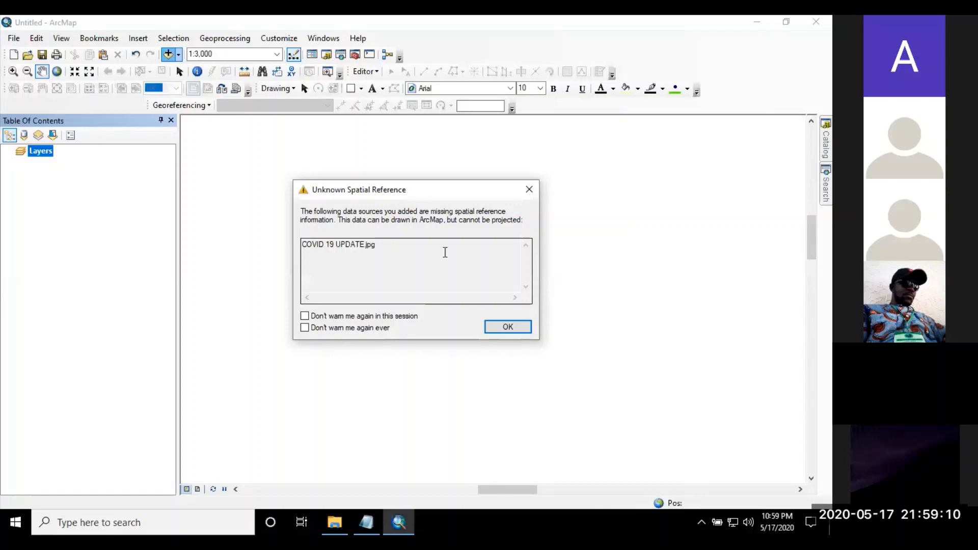
pyautogui.click(508, 327)
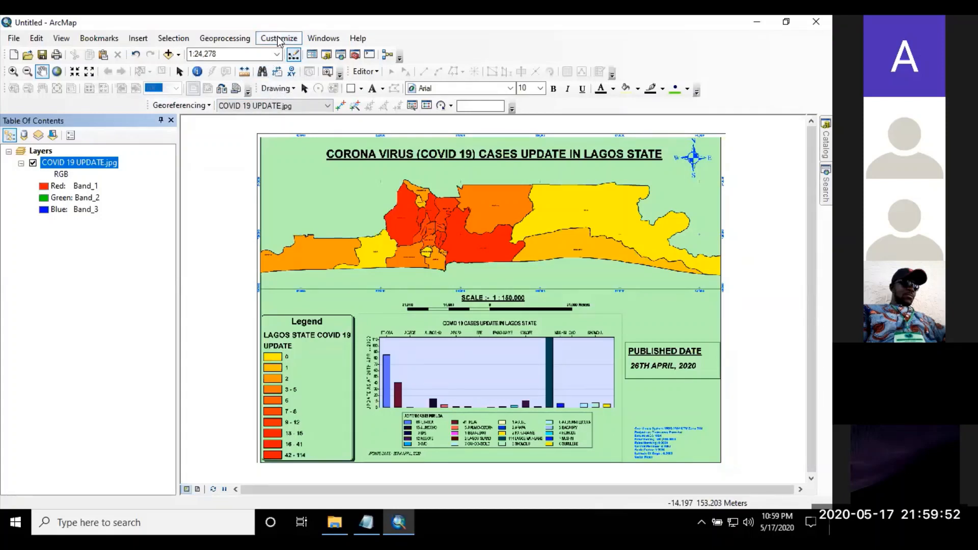
# Hide the Georeferencing toolbar.
pyautogui.click(278, 40)
pyautogui.moveTo(305, 54)
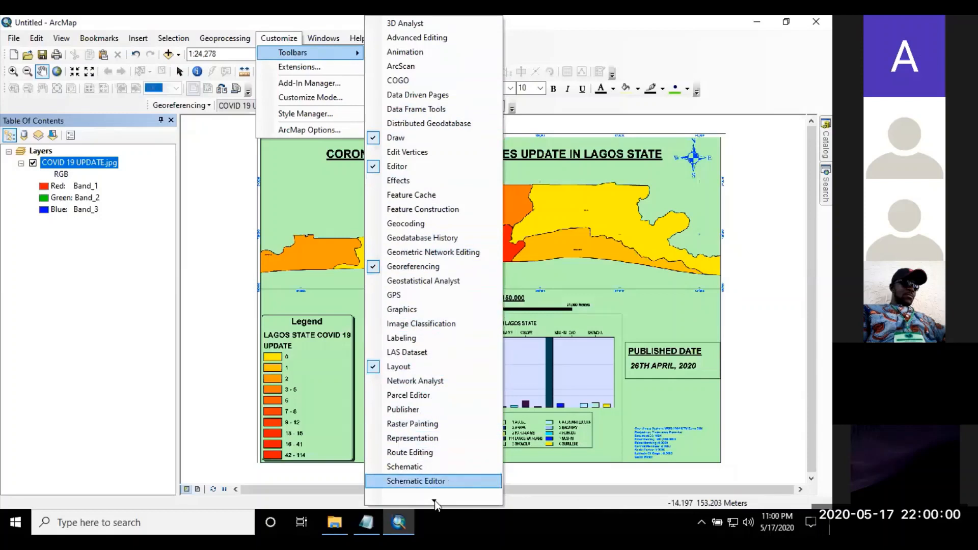
pyautogui.scroll(-3, 414, 289)
pyautogui.scroll(-2, 414, 289)
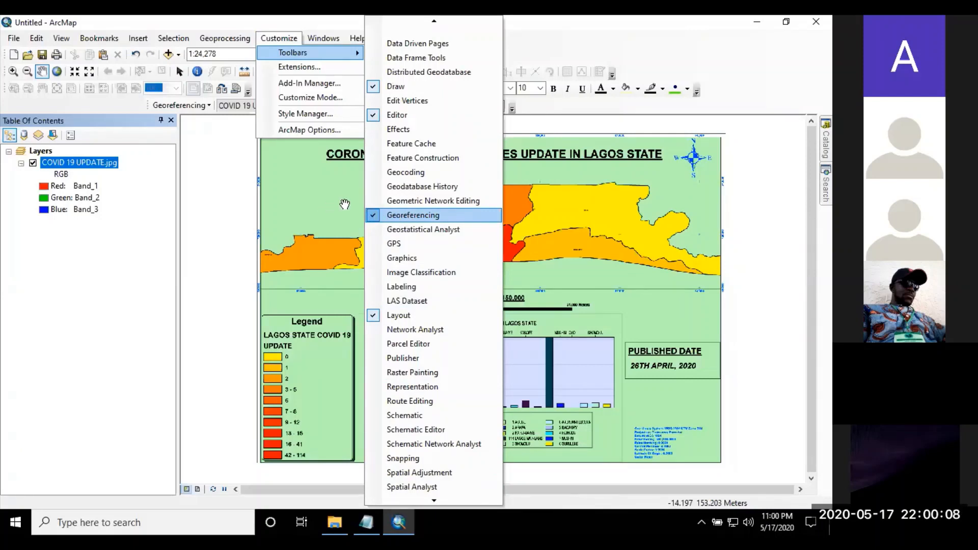
pyautogui.click(390, 212)
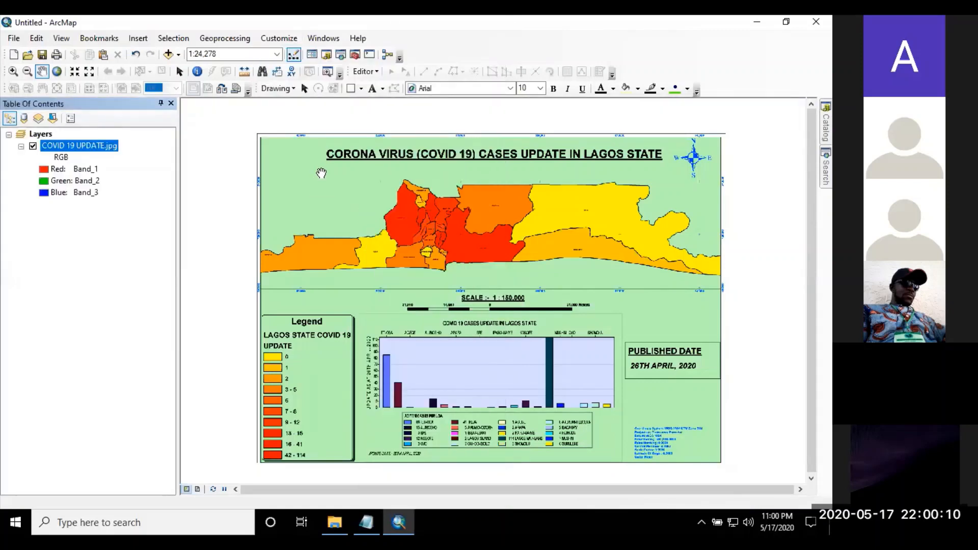
# Show the Georeferencing toolbar and float it above the map title, with COVID 19 UPDATE.jpg as its target layer.
pyautogui.click(289, 39)
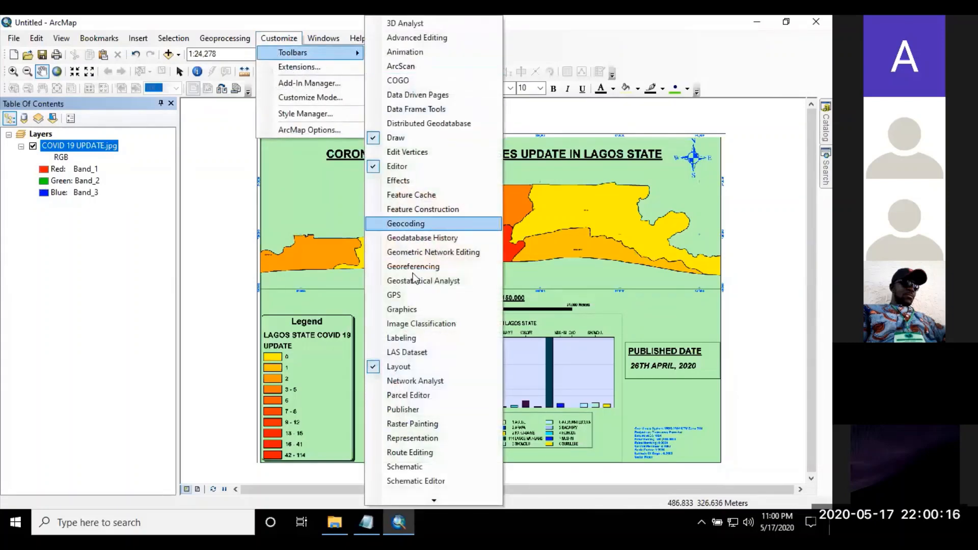
pyautogui.click(410, 266)
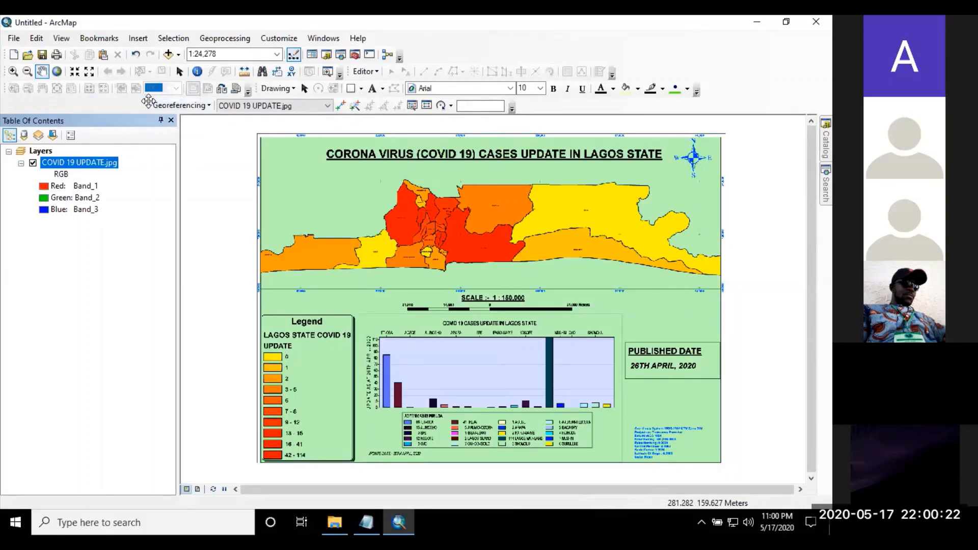
pyautogui.moveTo(148, 105); pyautogui.dragTo(257, 148)
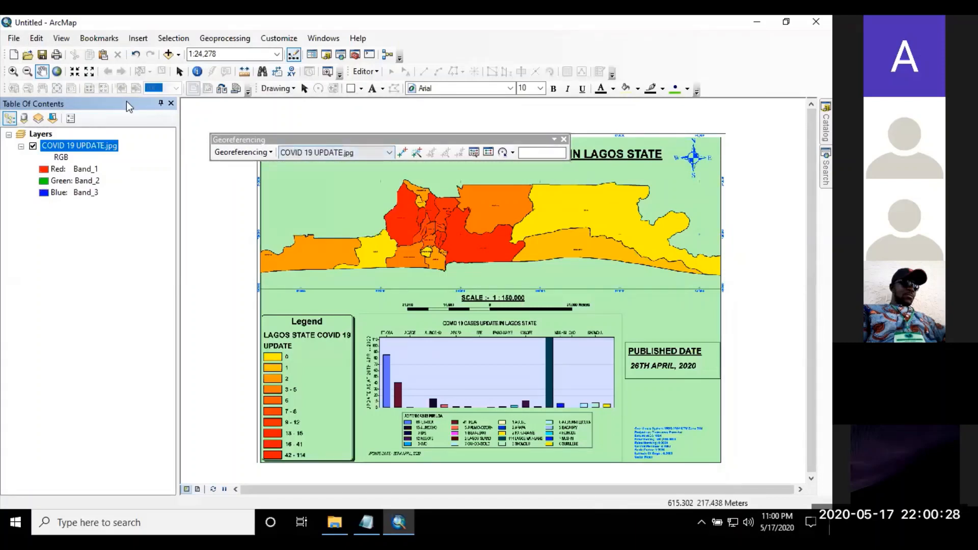
pyautogui.click(388, 153)
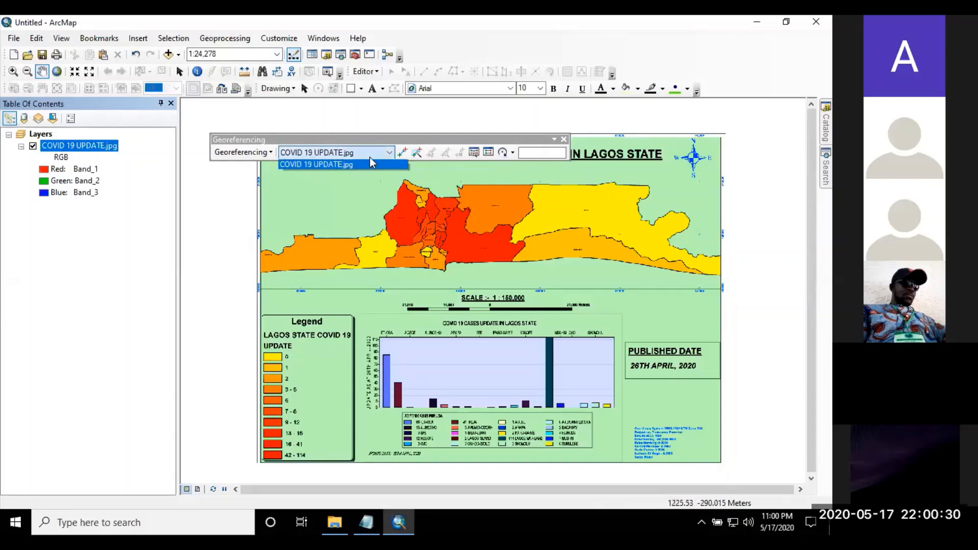
pyautogui.click(98, 160)
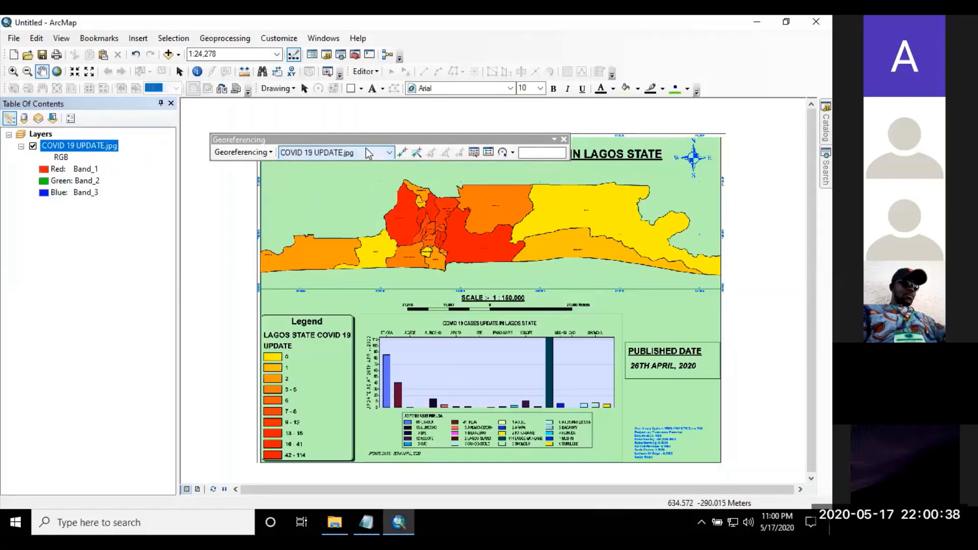
pyautogui.moveTo(378, 135)
pyautogui.mouseDown()
pyautogui.moveTo(378, 115)
pyautogui.moveTo(383, 122)
pyautogui.mouseUp()
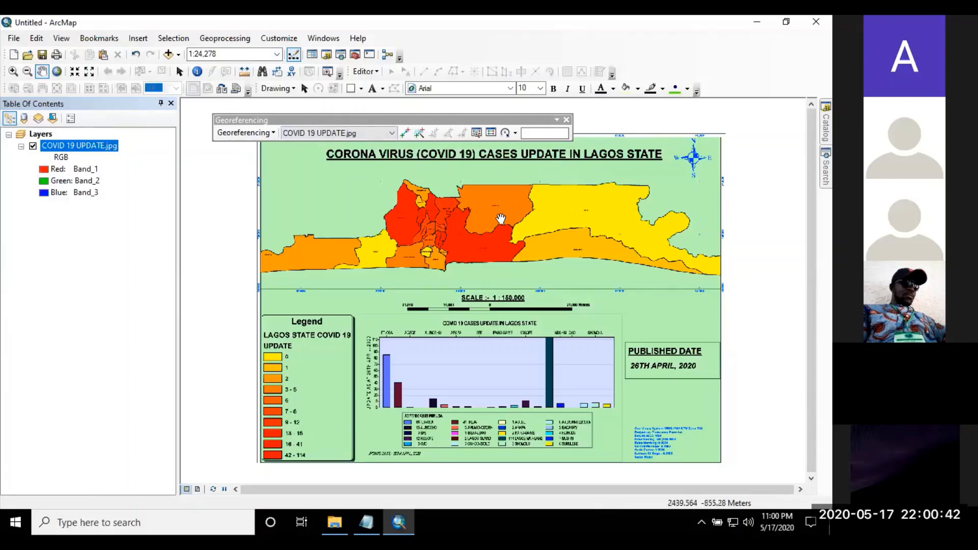
# Examine the grid crosses and coordinate labels near the map's northwest corner, comparing them at several zoom scales.
pyautogui.scroll(2, 433, 201)
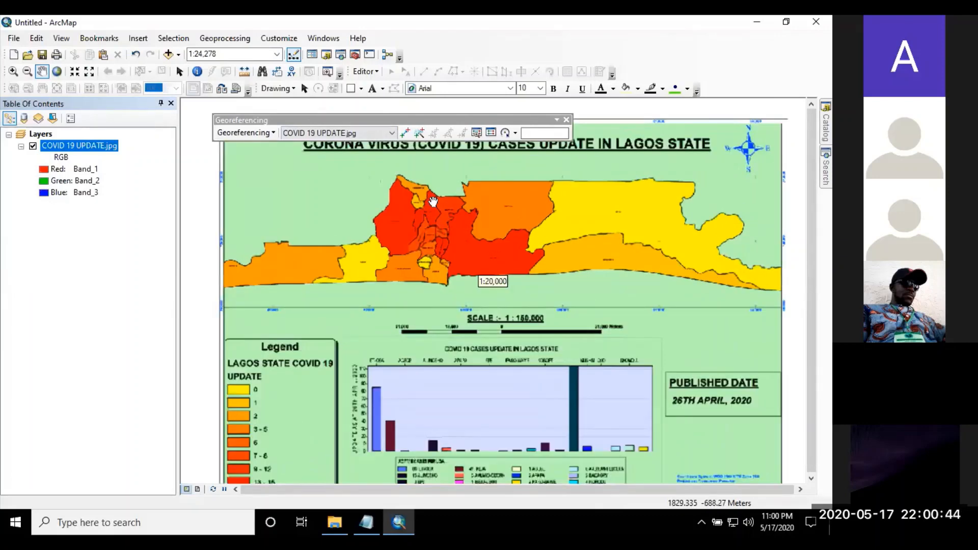
pyautogui.scroll(-2, 603, 275)
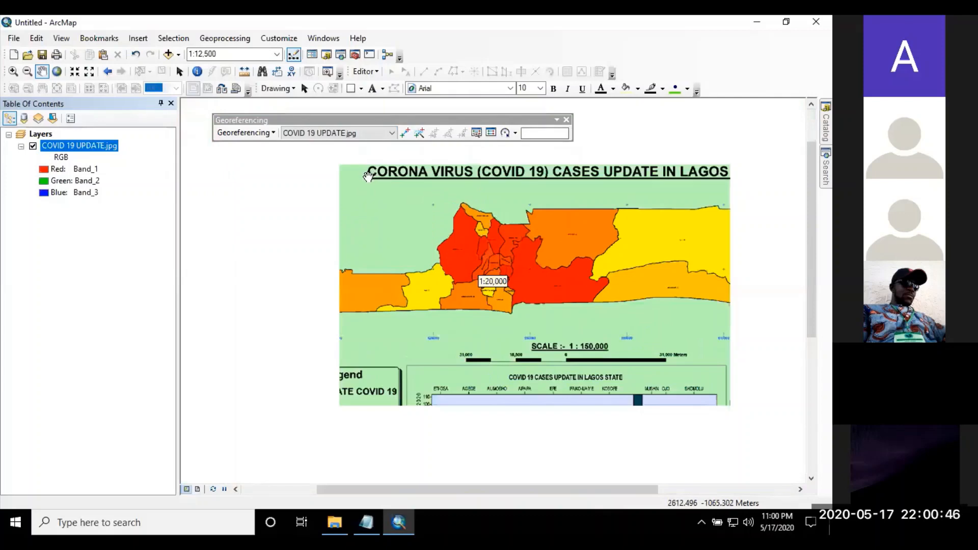
pyautogui.scroll(-1, 383, 234)
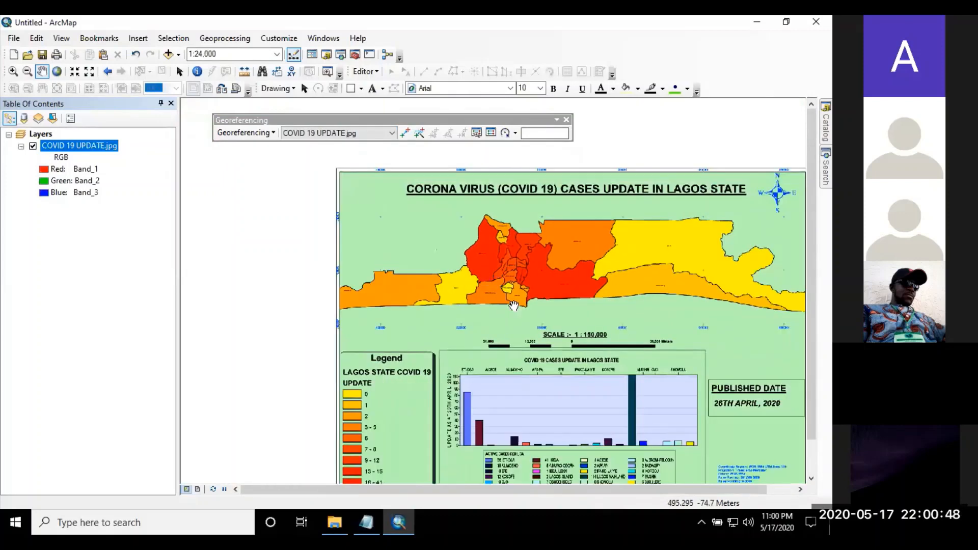
pyautogui.scroll(4, 528, 312)
pyautogui.scroll(-1, 443, 253)
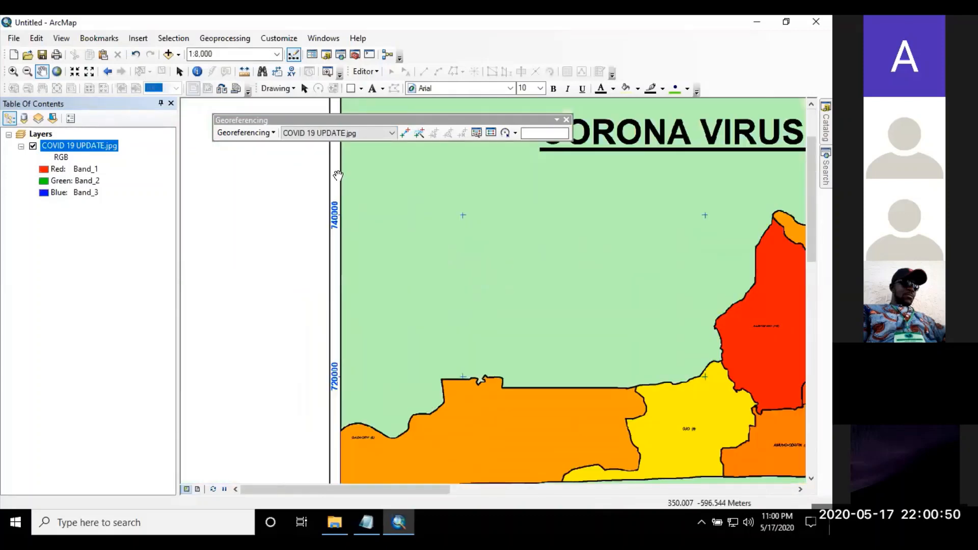
pyautogui.scroll(2, 459, 237)
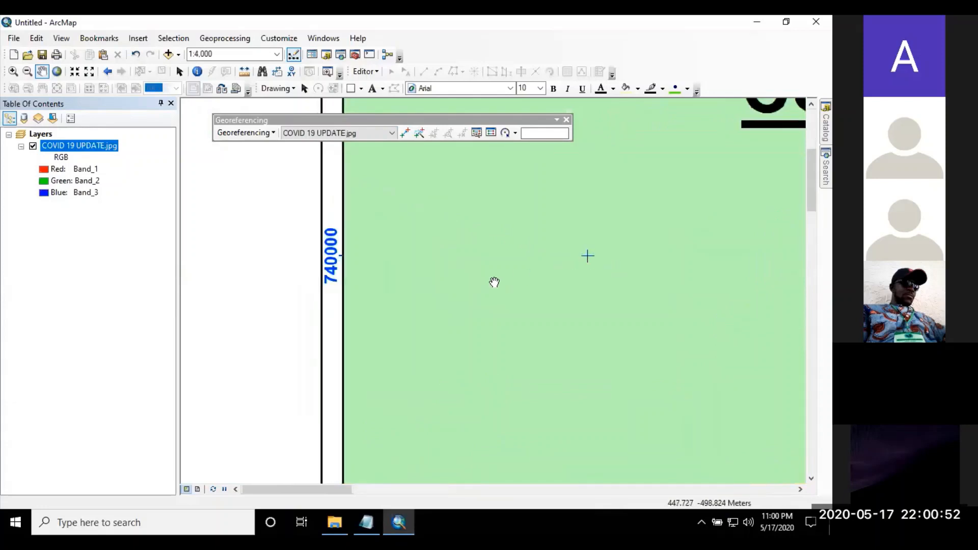
pyautogui.scroll(-3, 429, 264)
pyautogui.scroll(-1, 487, 262)
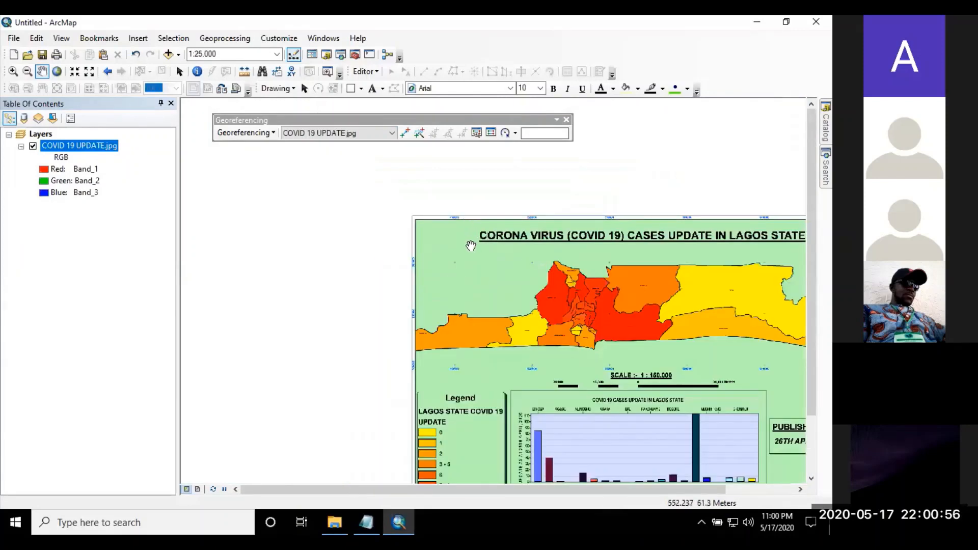
pyautogui.scroll(1, 471, 246)
pyautogui.scroll(1, 471, 246)
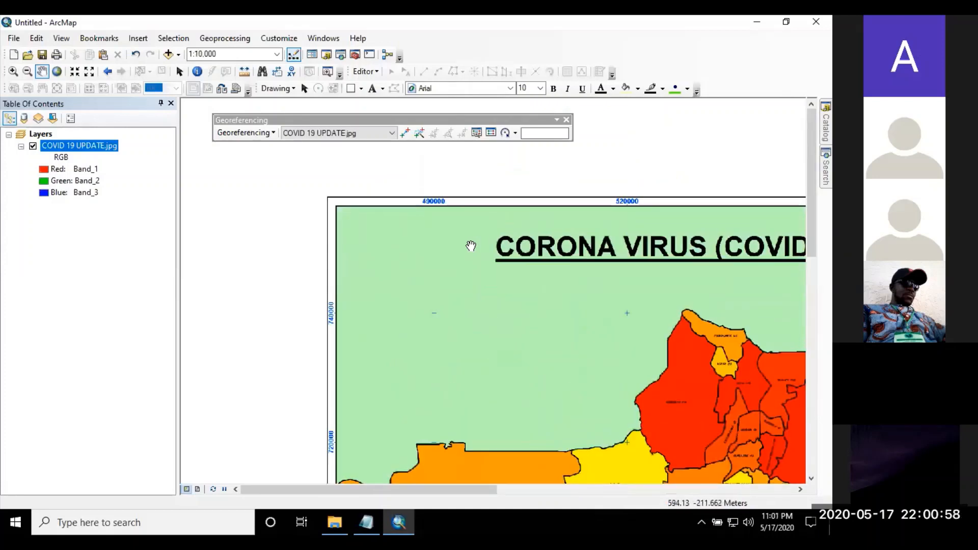
pyautogui.scroll(4, 432, 311)
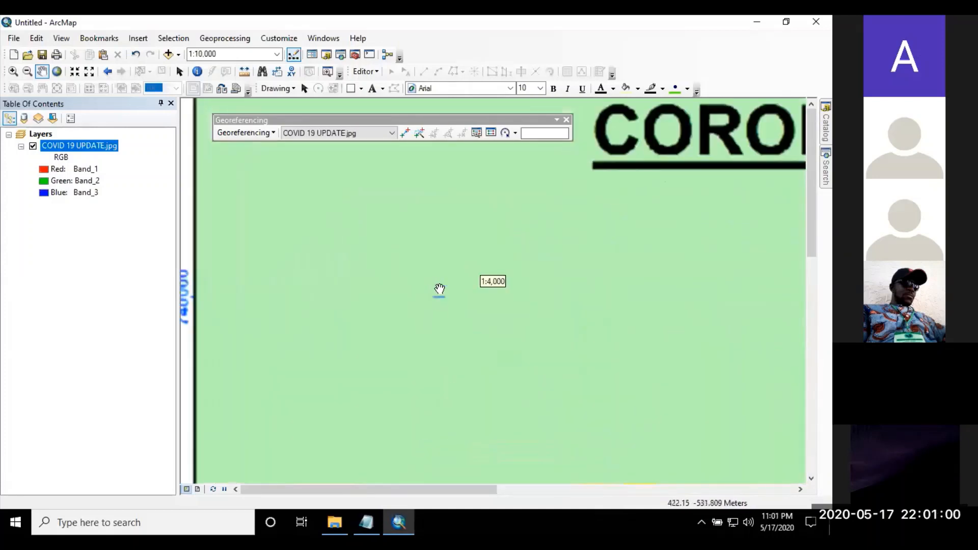
pyautogui.scroll(-4, 423, 289)
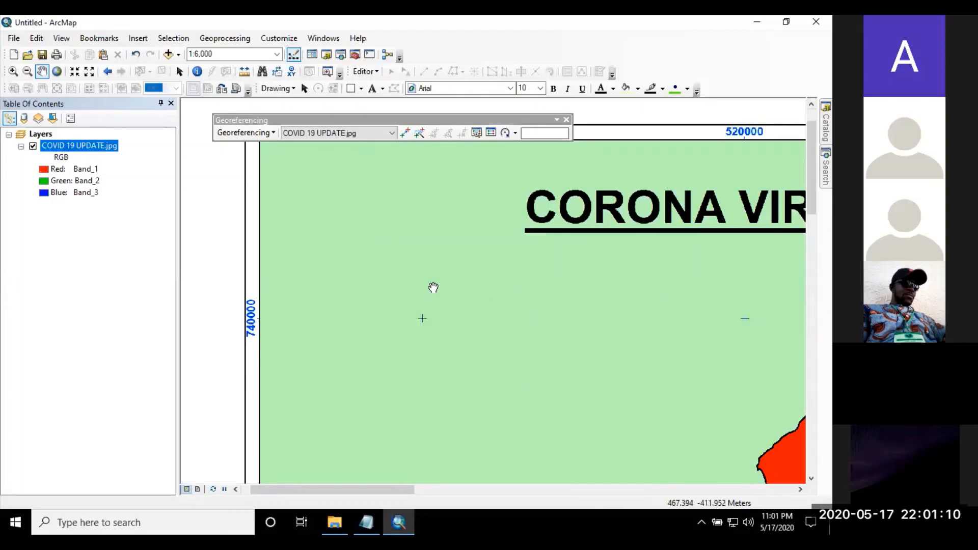
pyautogui.scroll(-1, 432, 290)
pyautogui.scroll(2, 425, 309)
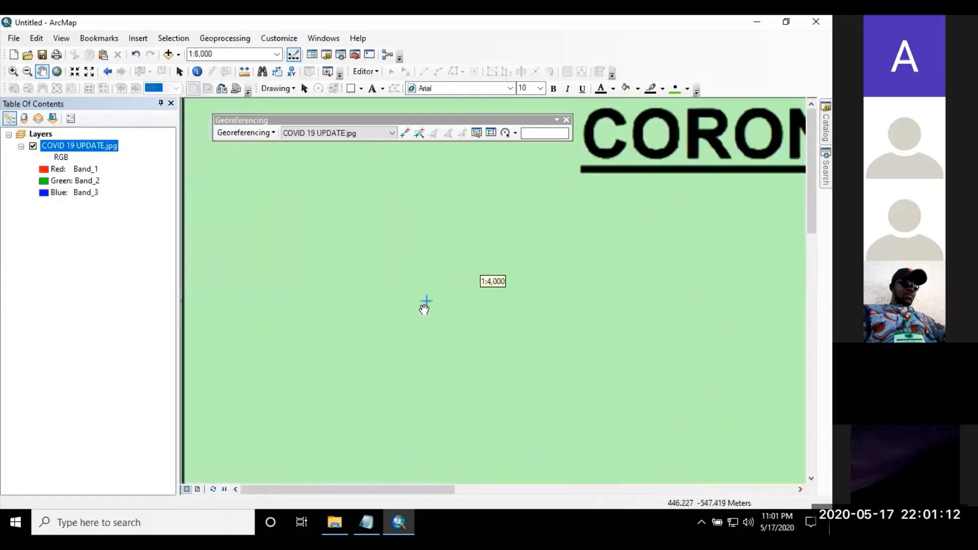
pyautogui.scroll(-3, 487, 321)
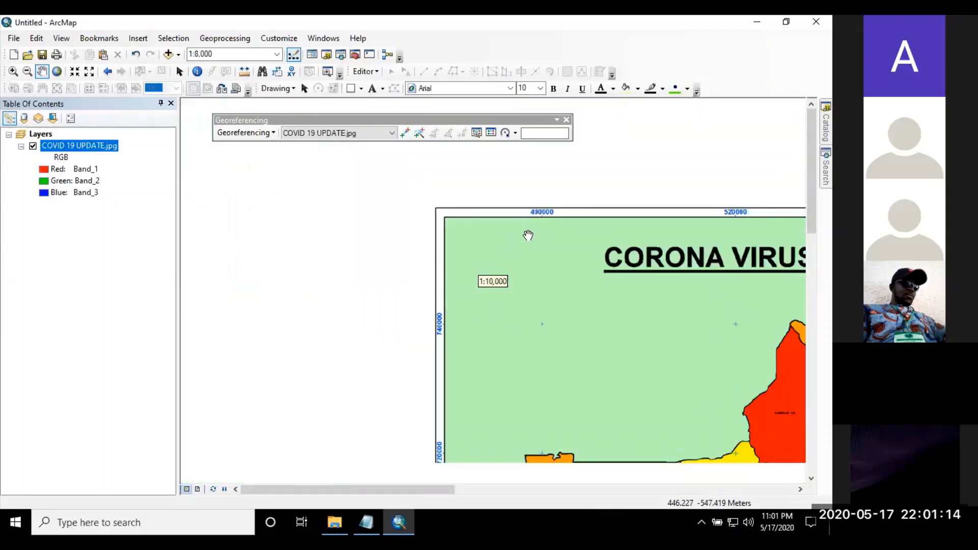
pyautogui.scroll(2, 544, 325)
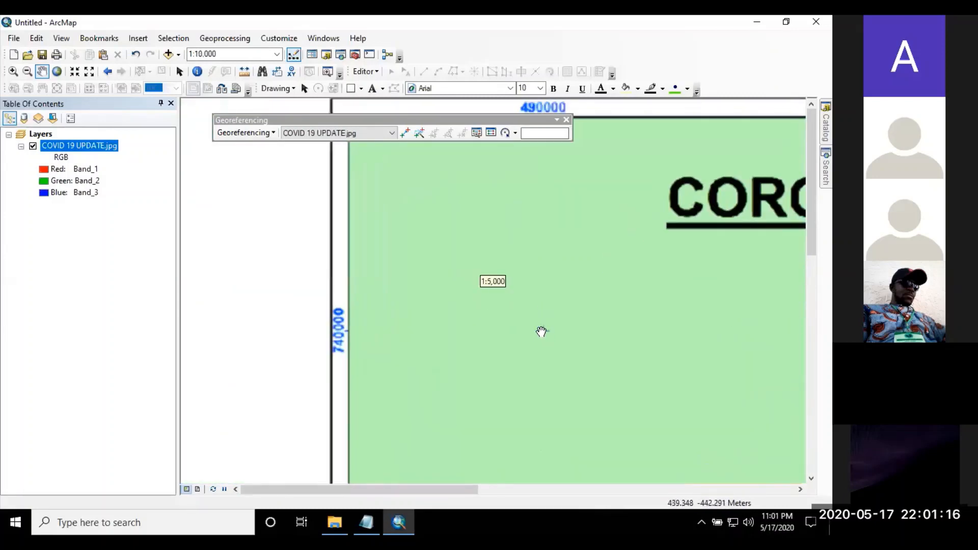
pyautogui.scroll(-1, 559, 332)
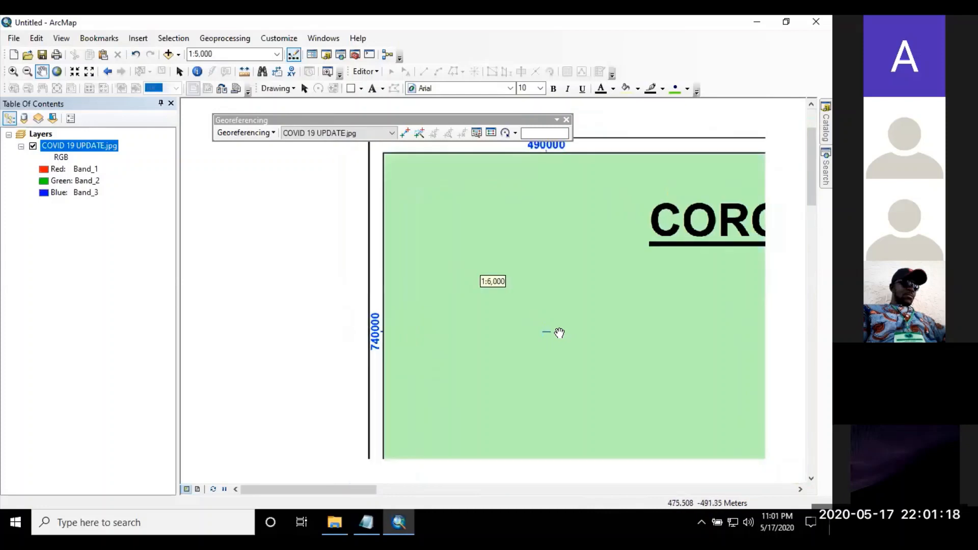
pyautogui.scroll(3, 559, 333)
pyautogui.scroll(-3, 560, 333)
pyautogui.scroll(-2, 559, 333)
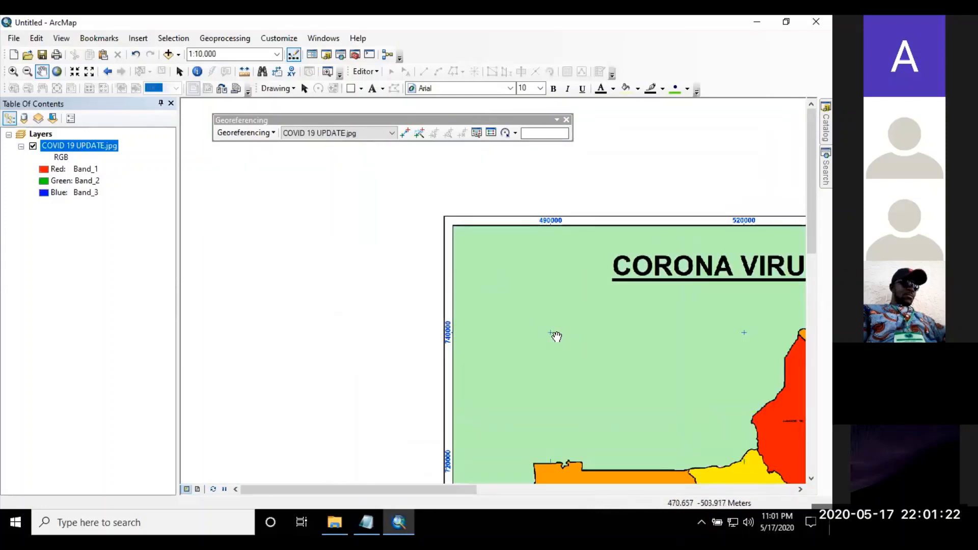
# Start adding a control point on the map's northwest grid cross, where easting 490000 meets northing 740000.
pyautogui.scroll(1, 555, 335)
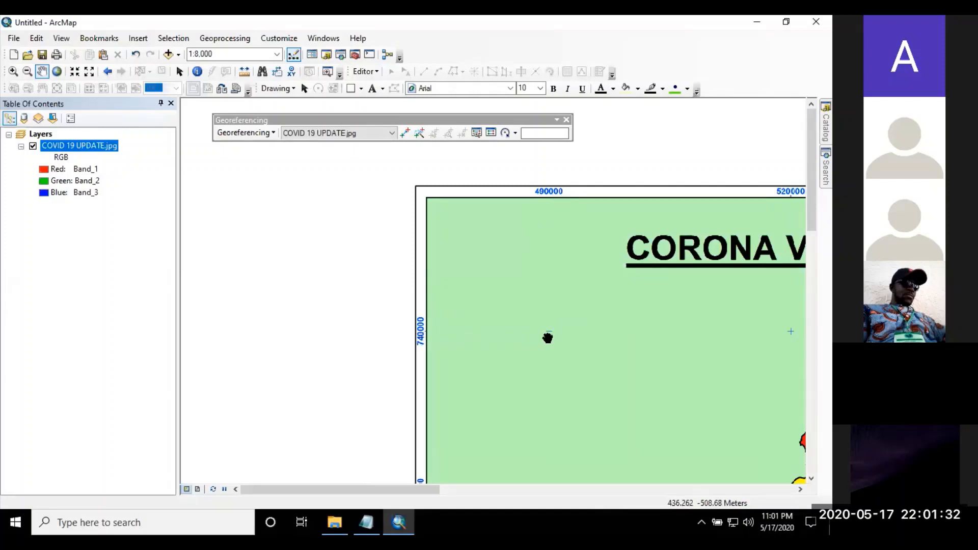
pyautogui.scroll(-3, 549, 338)
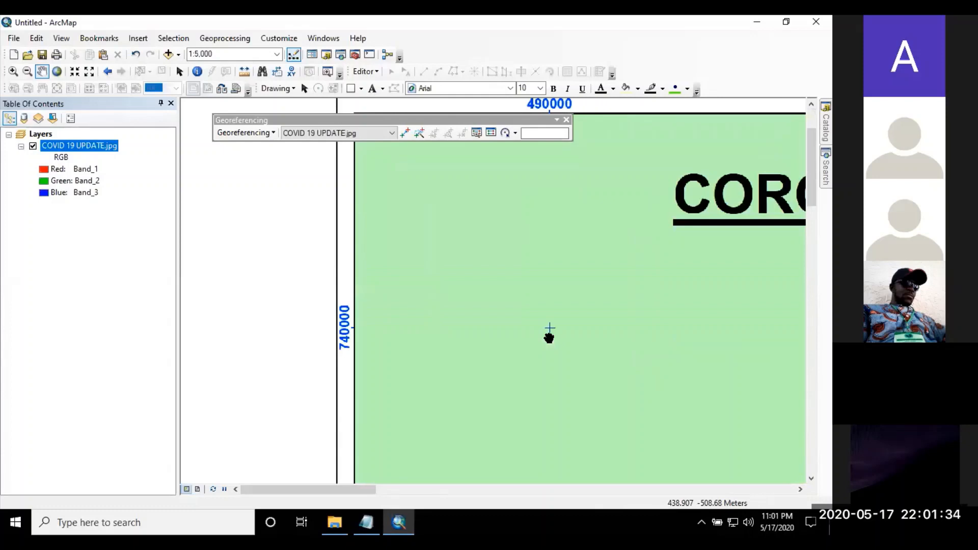
pyautogui.click(406, 136)
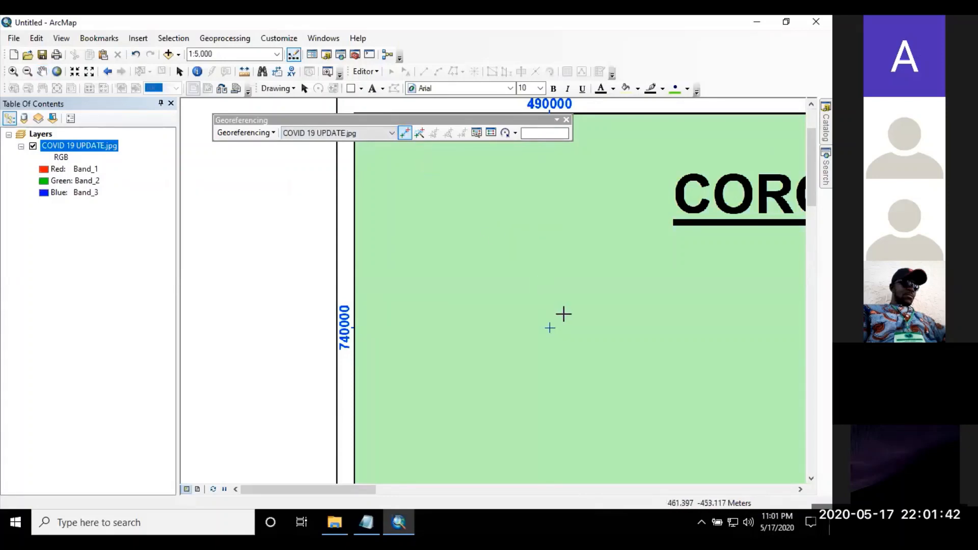
pyautogui.scroll(-2, 550, 328)
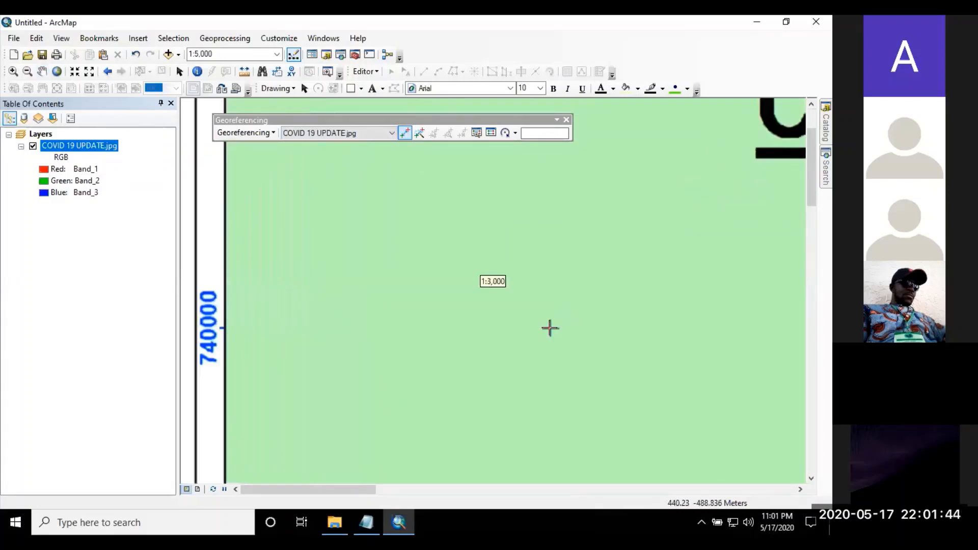
pyautogui.scroll(-1, 549, 327)
pyautogui.scroll(-2, 549, 327)
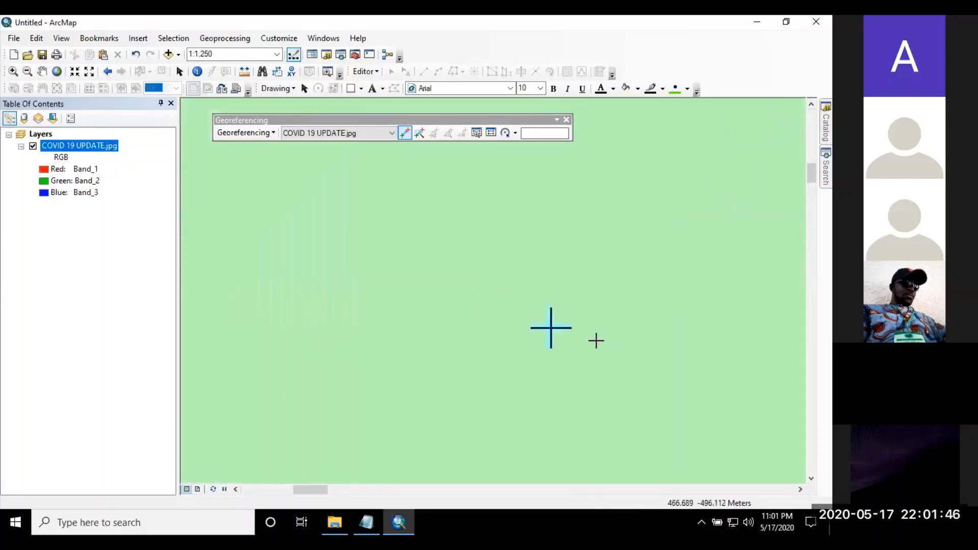
pyautogui.click(550, 327)
pyautogui.scroll(-1, 540, 344)
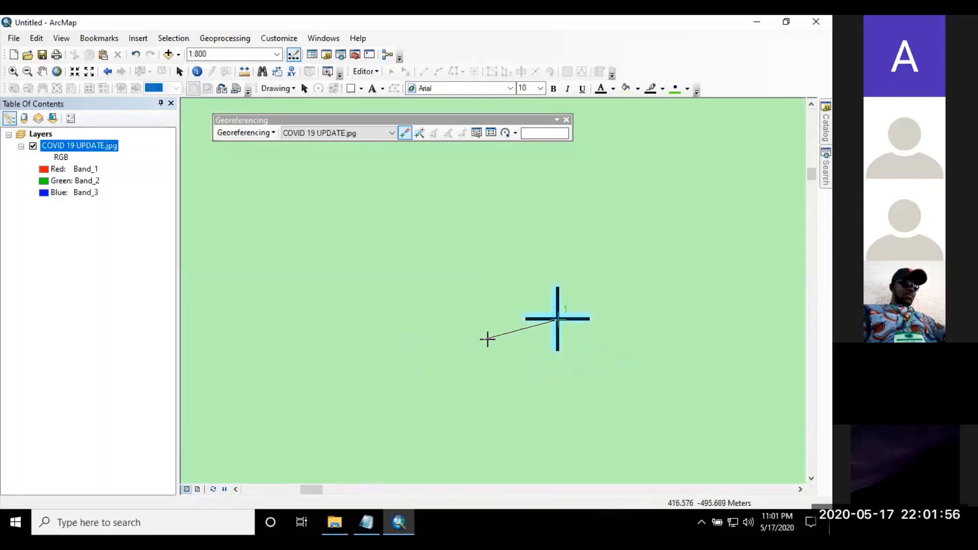
pyautogui.scroll(2, 547, 339)
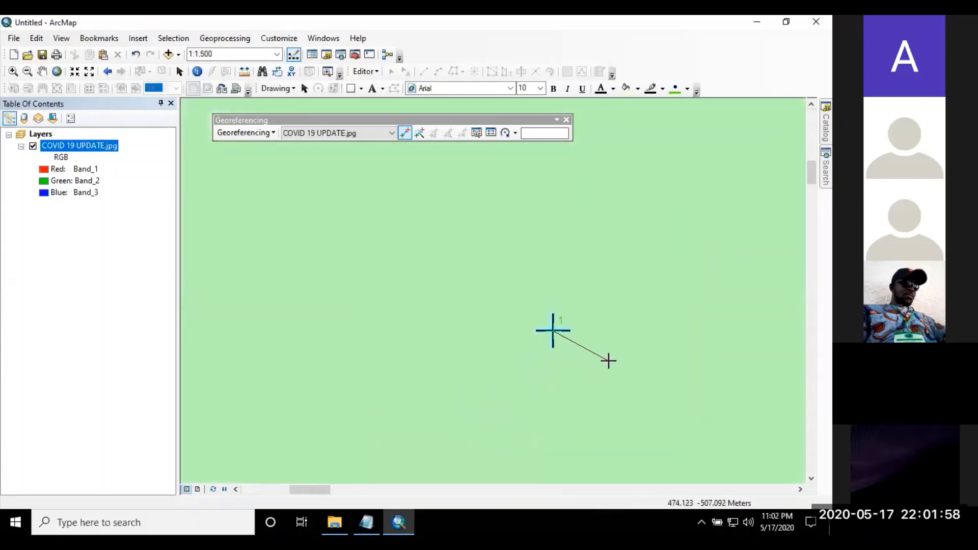
pyautogui.scroll(2, 608, 359)
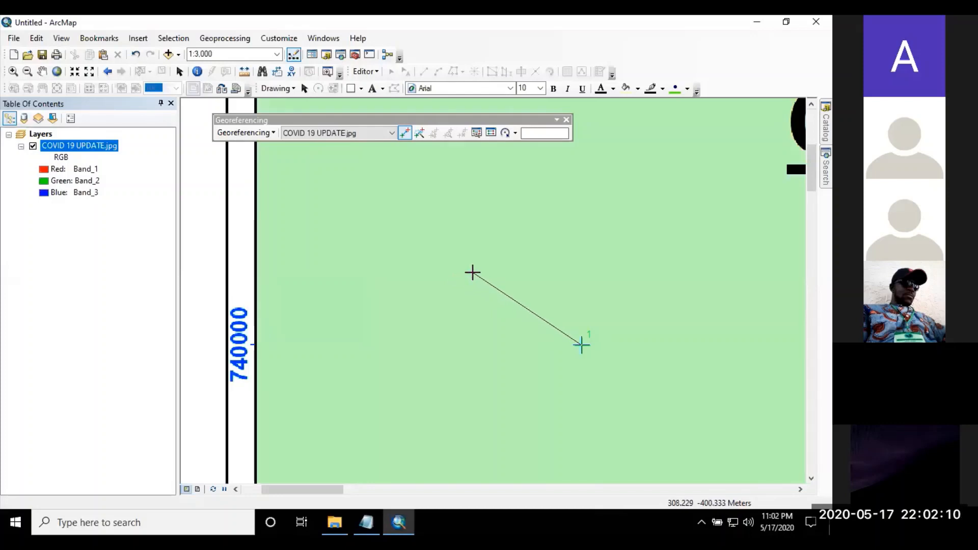
pyautogui.rightClick(449, 261)
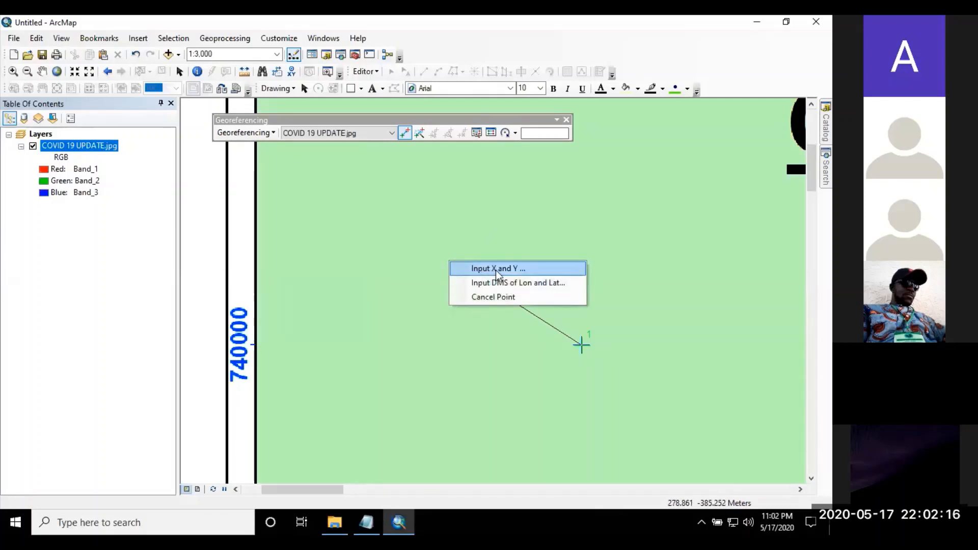
pyautogui.click(521, 270)
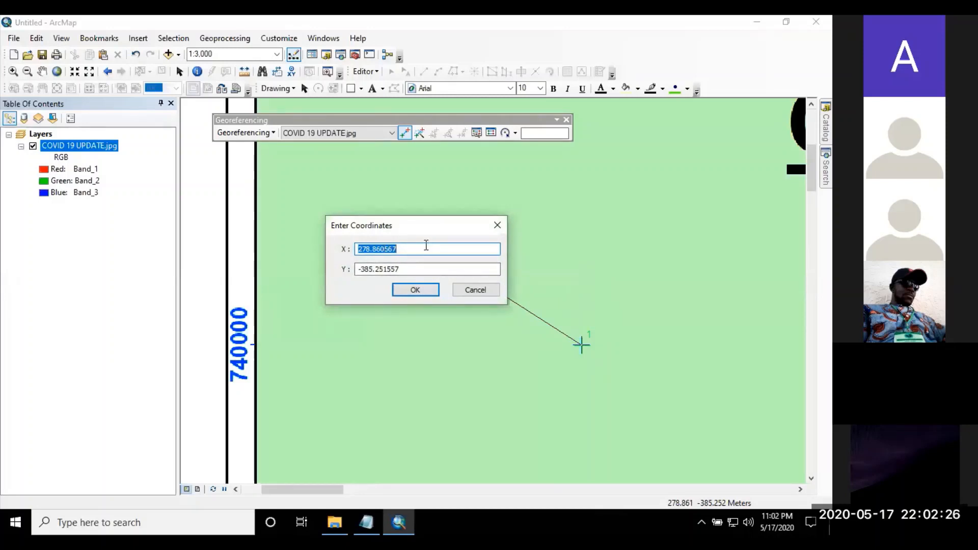
pyautogui.click(475, 290)
# Place the first link's destination point freehand northwest of the grid cross and cancel the started second link.
pyautogui.rightClick(451, 280)
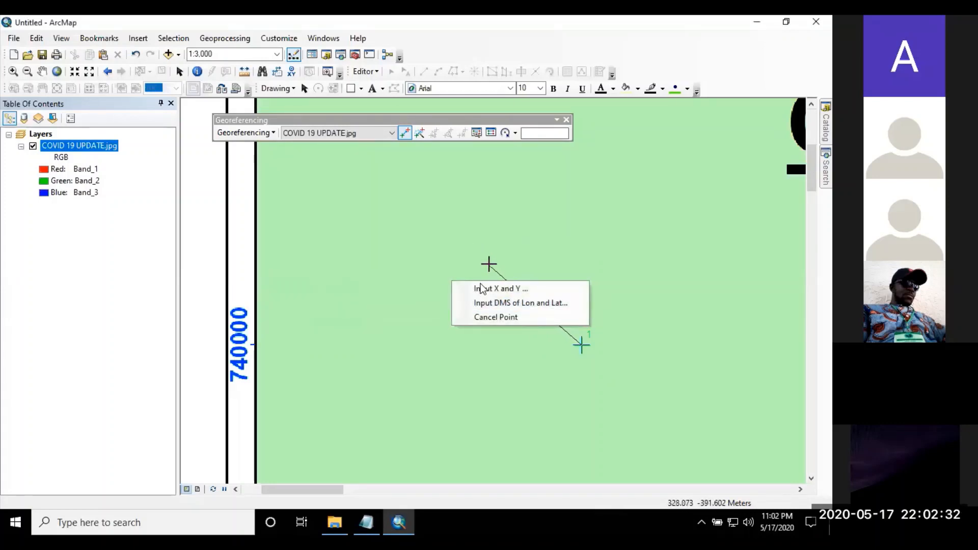
pyautogui.click(451, 265)
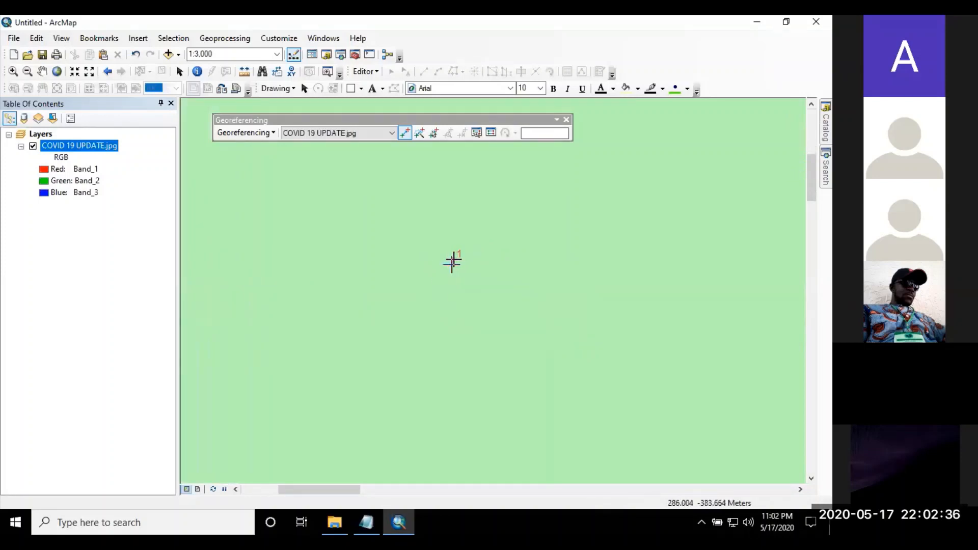
pyautogui.rightClick(452, 262)
pyautogui.click(434, 242)
pyautogui.click(436, 243)
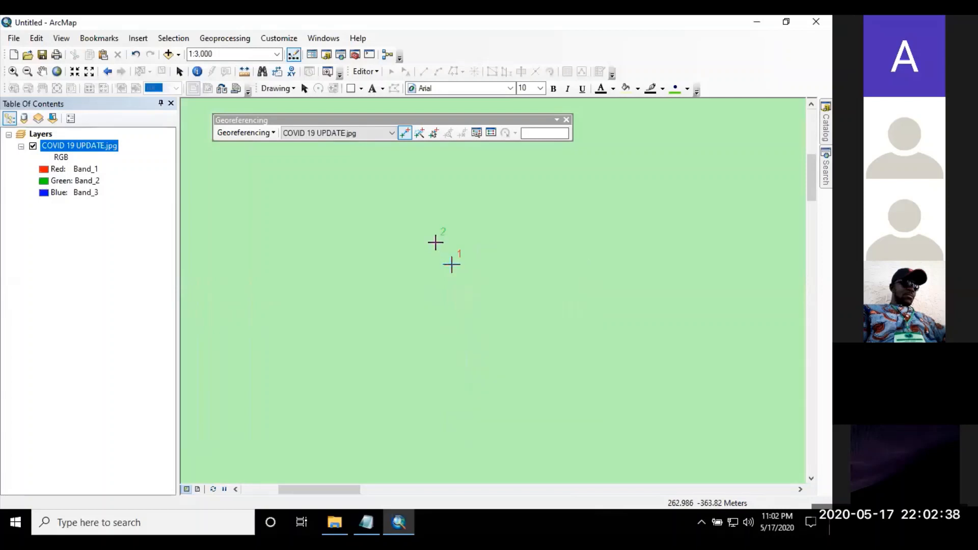
pyautogui.press('Escape')
# Reset the image's transformation and delete the misplaced first link from COVID 19 UPDATE.jpg.
pyautogui.click(268, 134)
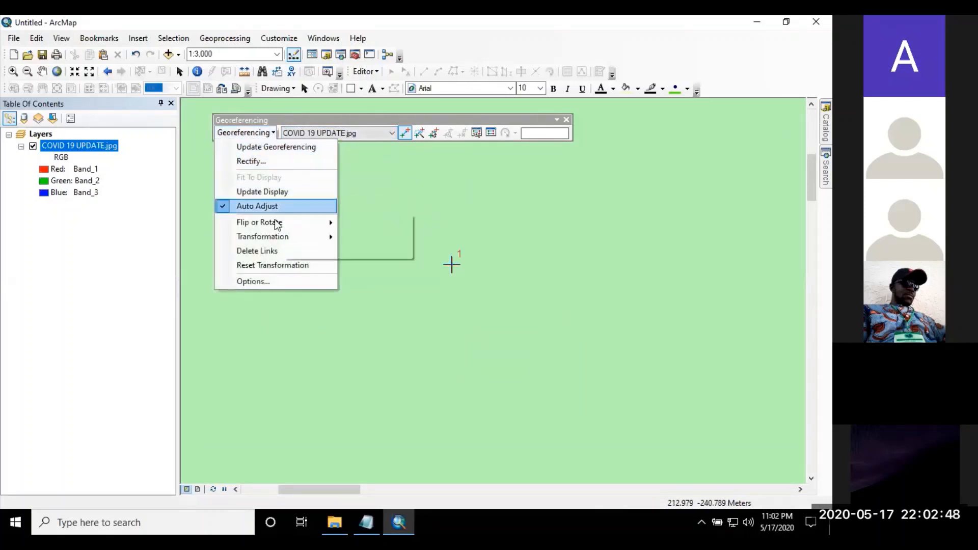
pyautogui.moveTo(288, 222)
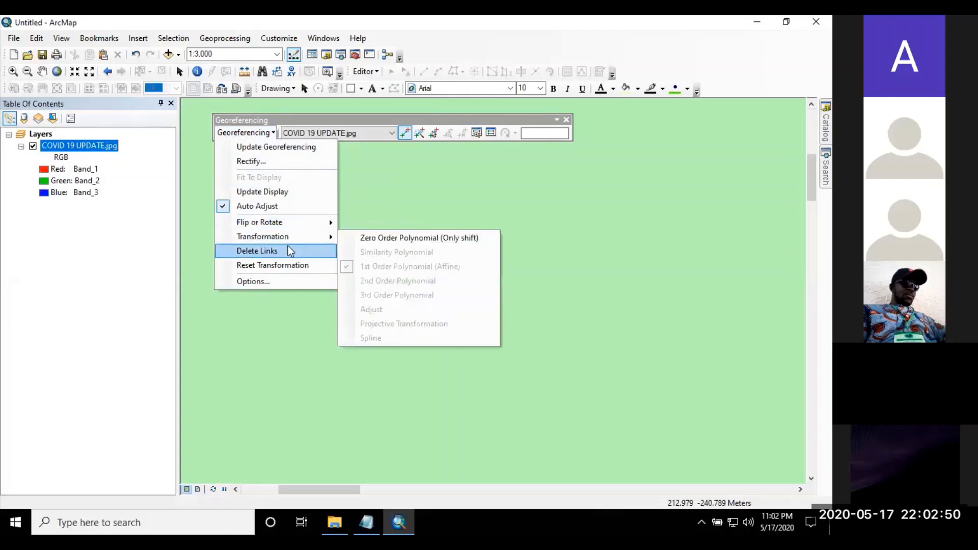
pyautogui.click(262, 264)
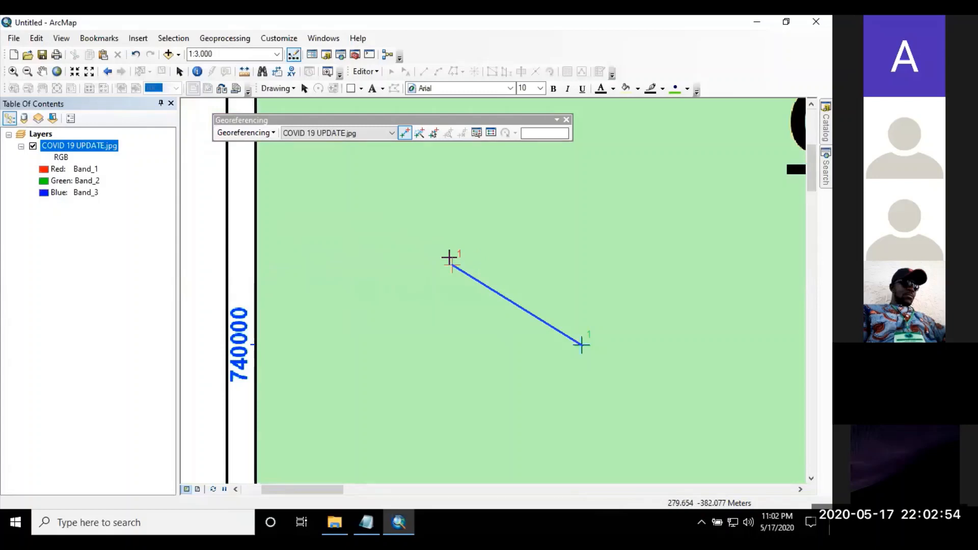
pyautogui.rightClick(430, 240)
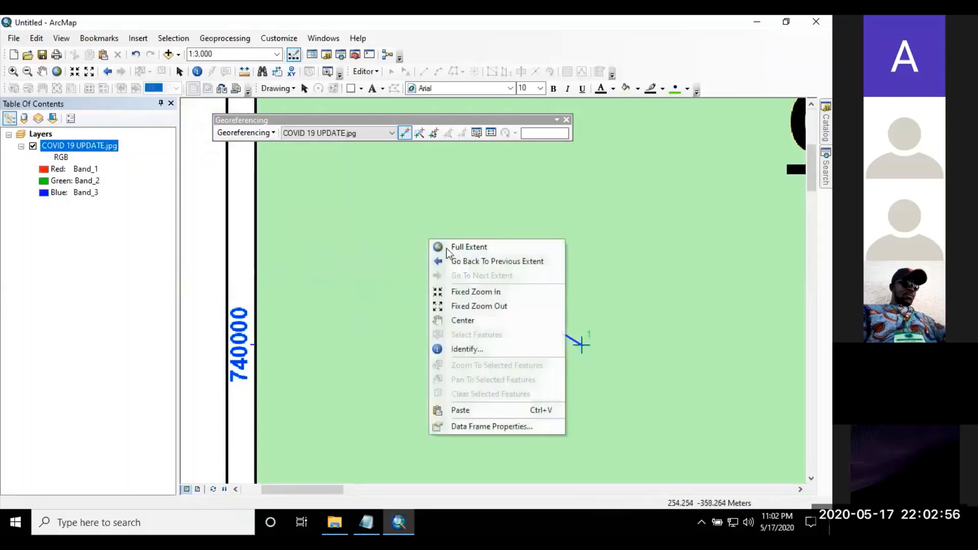
pyautogui.click(249, 133)
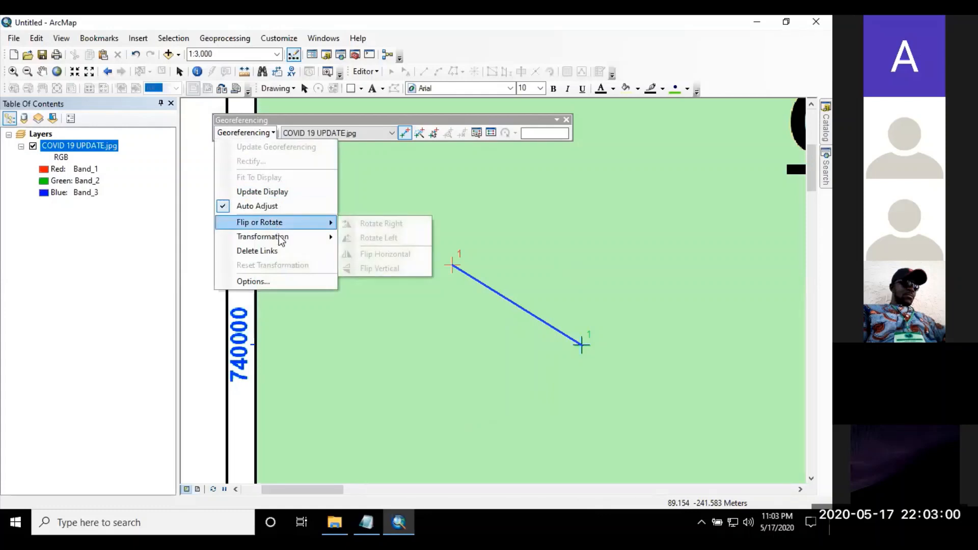
pyautogui.click(282, 250)
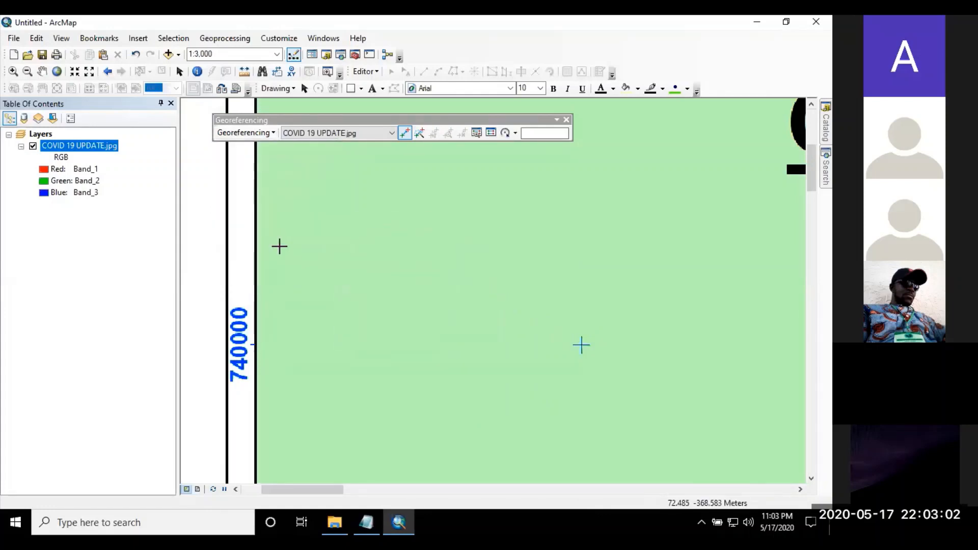
pyautogui.scroll(1, 580, 346)
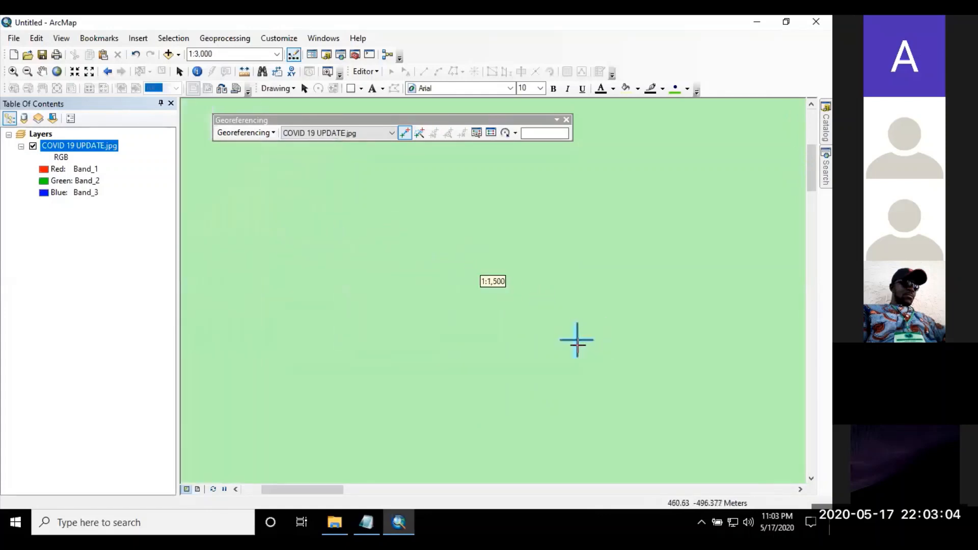
pyautogui.scroll(-1, 572, 341)
pyautogui.scroll(-1, 569, 341)
pyautogui.scroll(1, 593, 330)
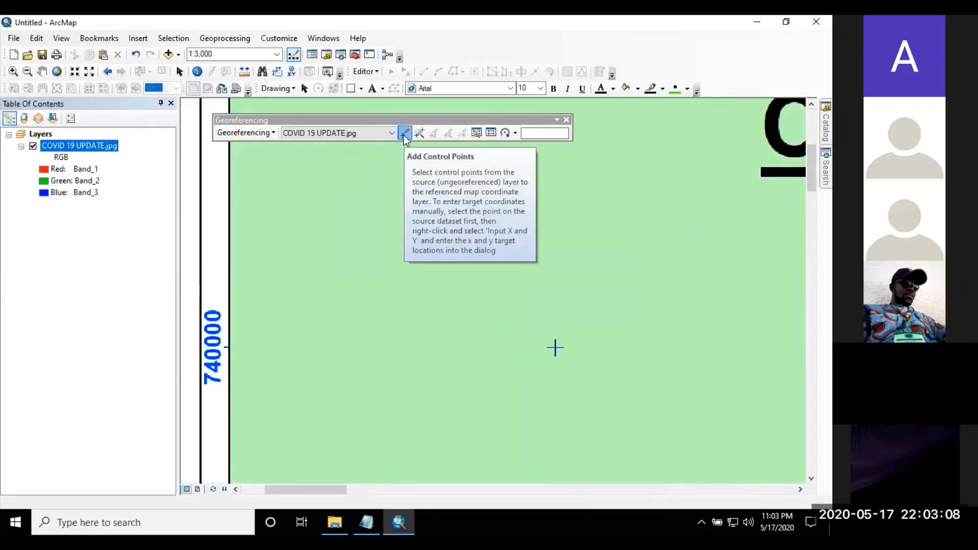
pyautogui.click(404, 136)
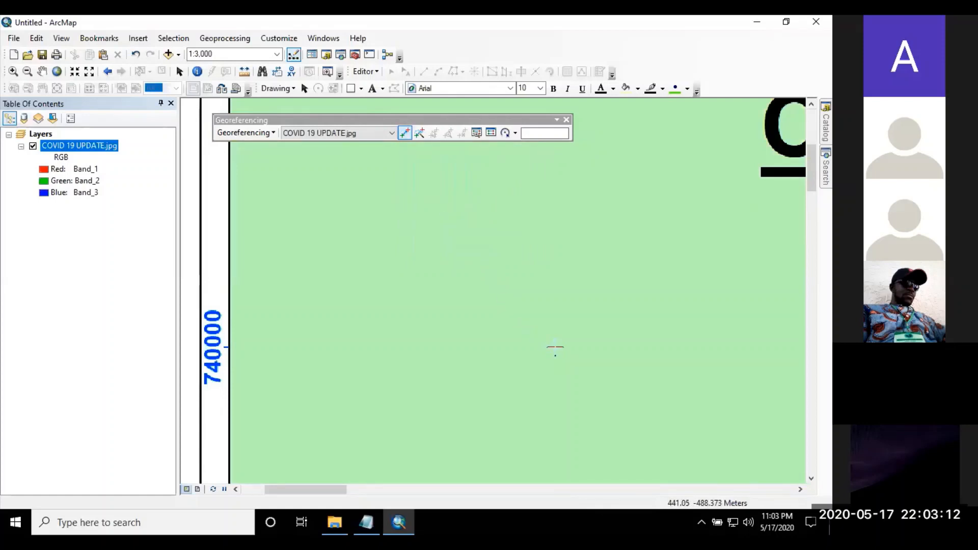
pyautogui.click(555, 348)
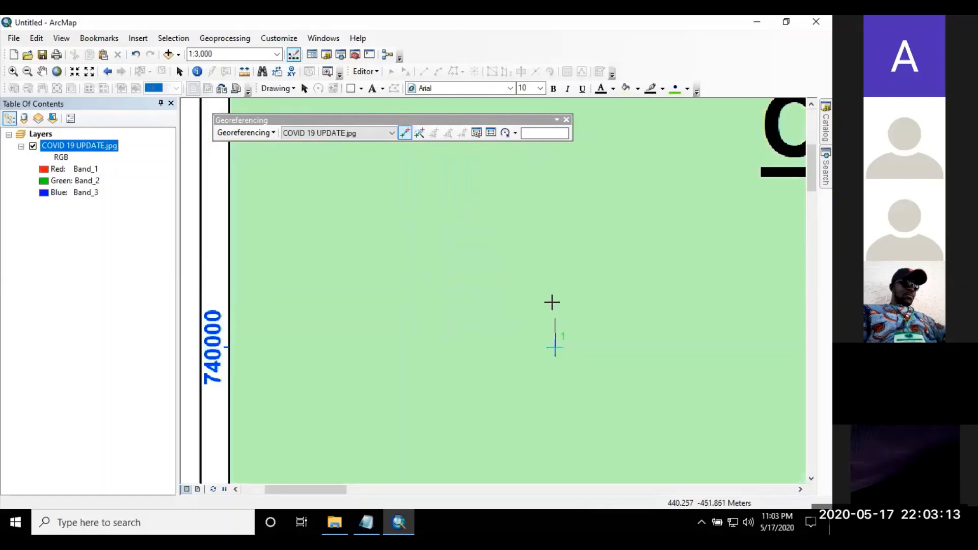
pyautogui.rightClick(625, 270)
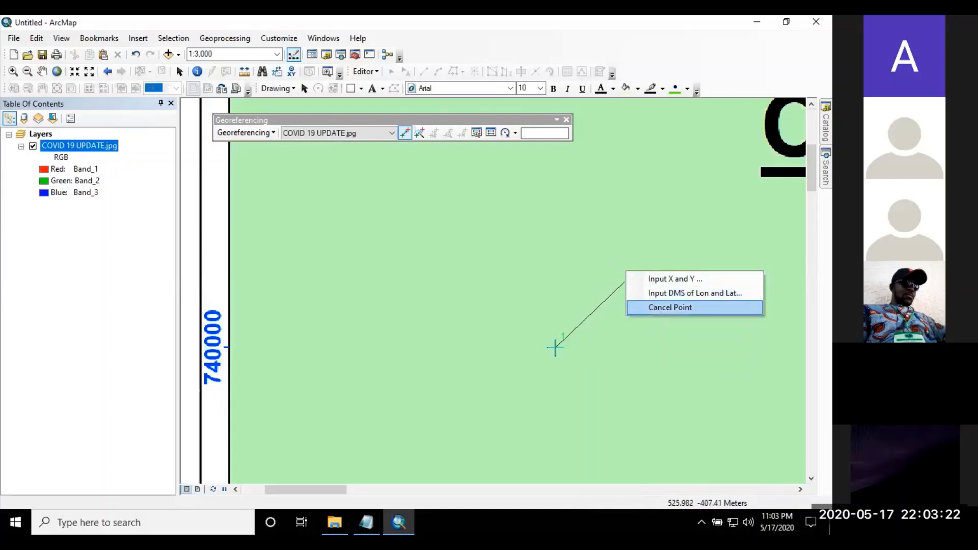
pyautogui.click(652, 306)
# Add a control point on the map's northwest grid cross and set its target coordinates to X 490000, Y 740000.
pyautogui.scroll(3, 572, 294)
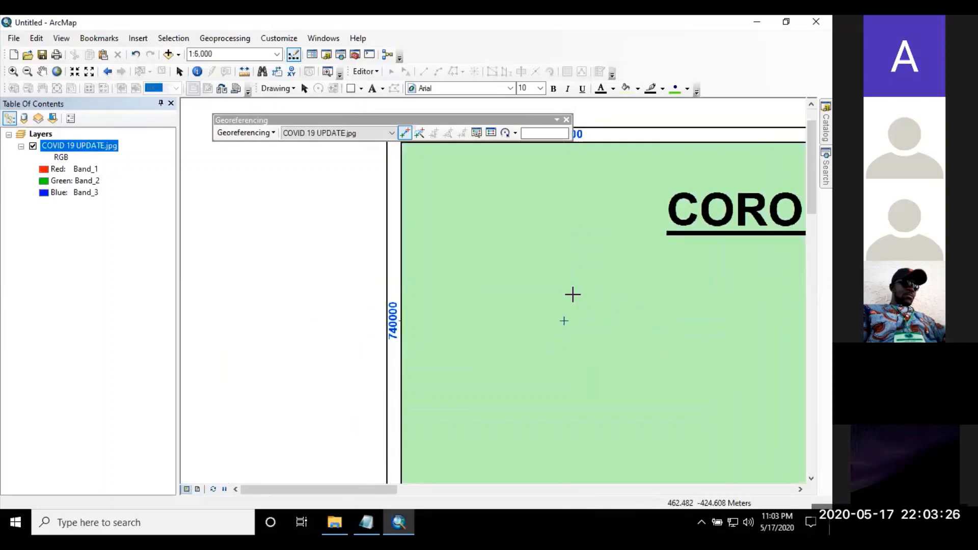
pyautogui.scroll(1, 574, 289)
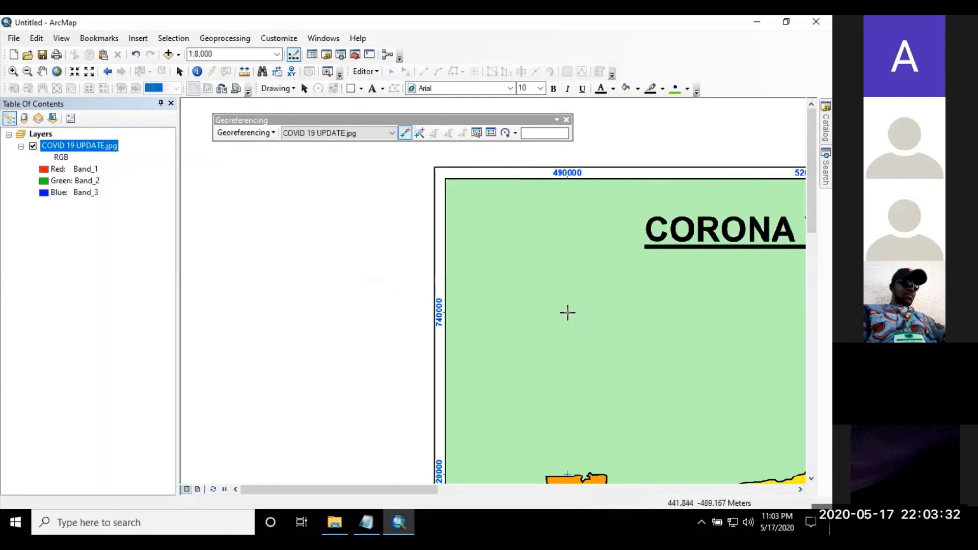
pyautogui.click(567, 312)
pyautogui.rightClick(612, 308)
pyautogui.click(631, 315)
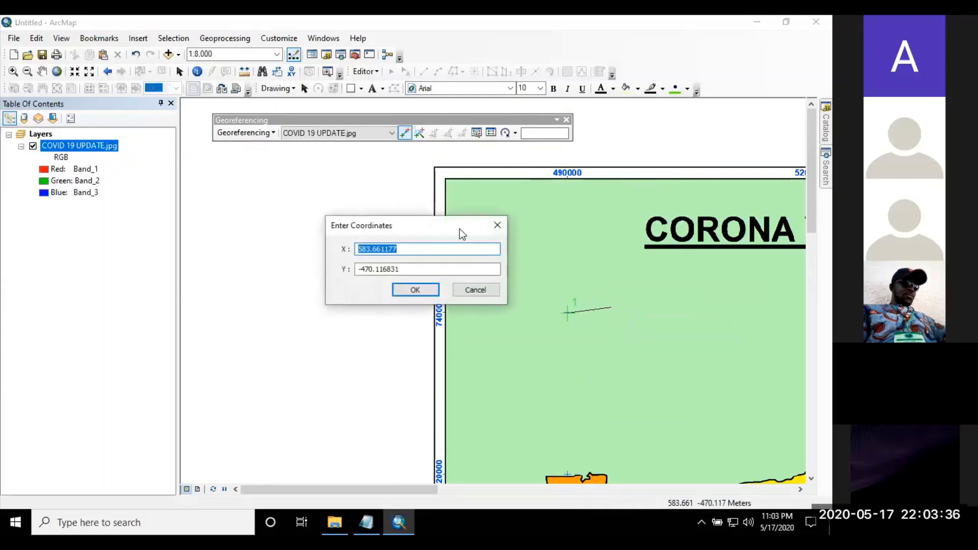
pyautogui.moveTo(460, 228); pyautogui.dragTo(664, 284)
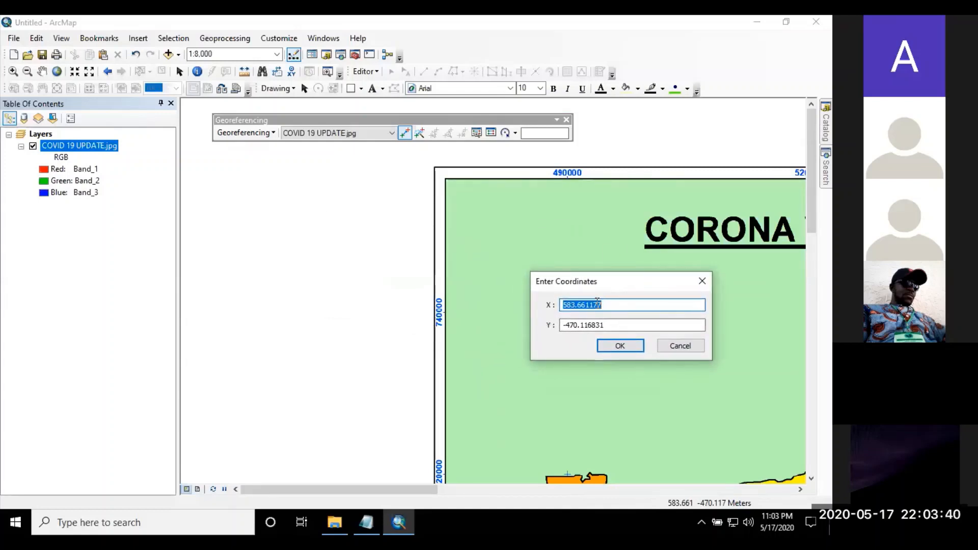
pyautogui.write('490000')
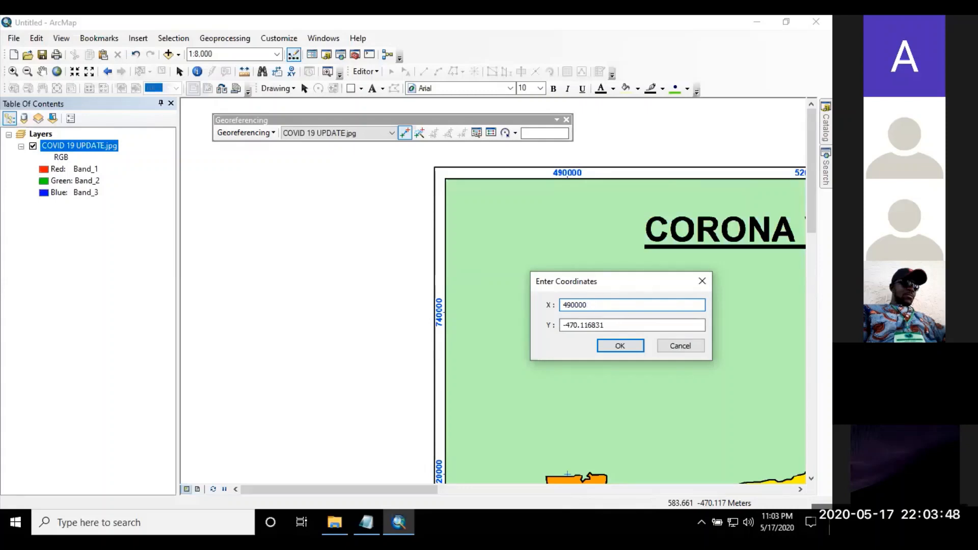
pyautogui.press('Tab')
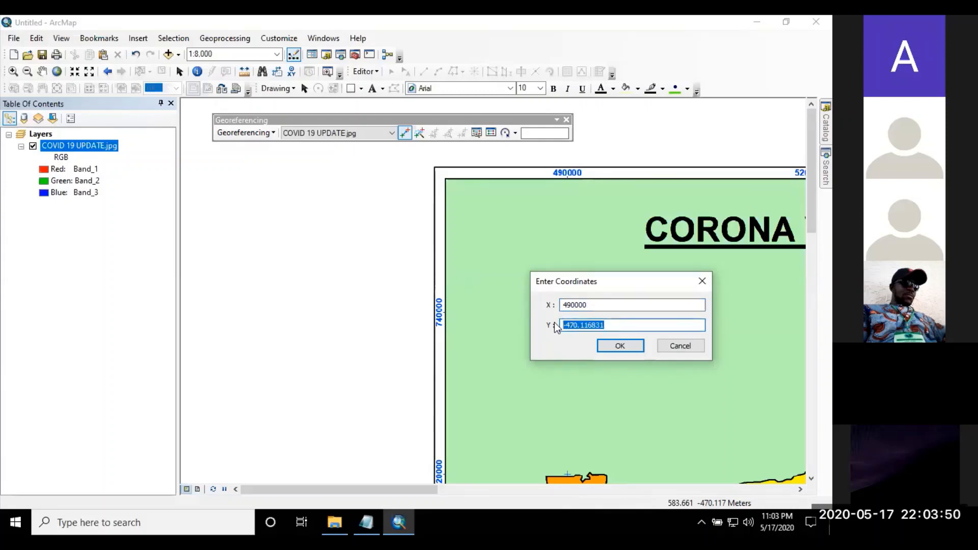
pyautogui.write('74')
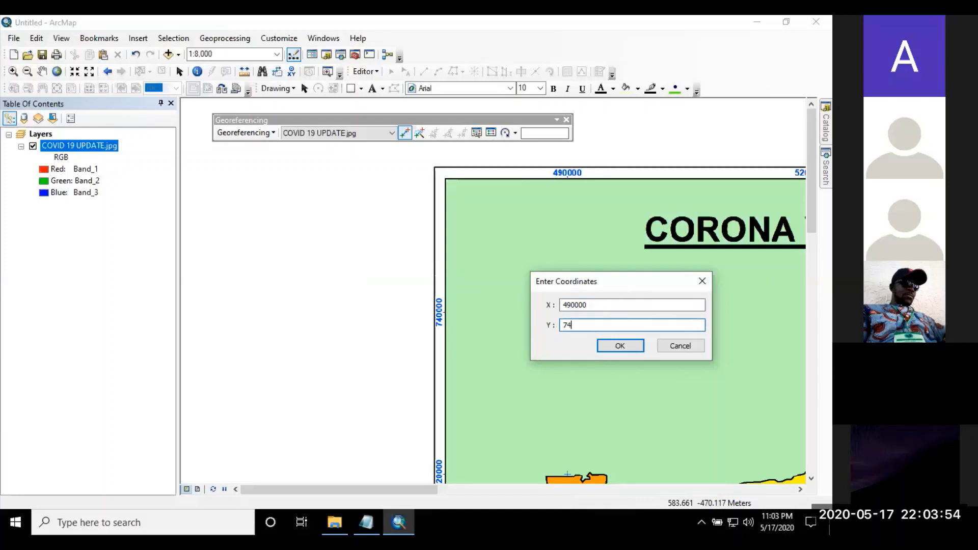
pyautogui.write('0000')
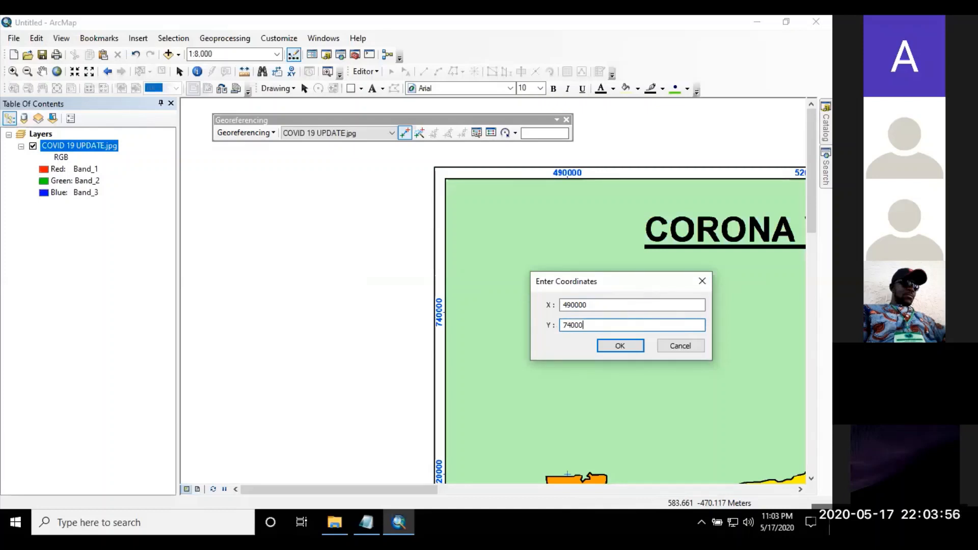
pyautogui.click(619, 346)
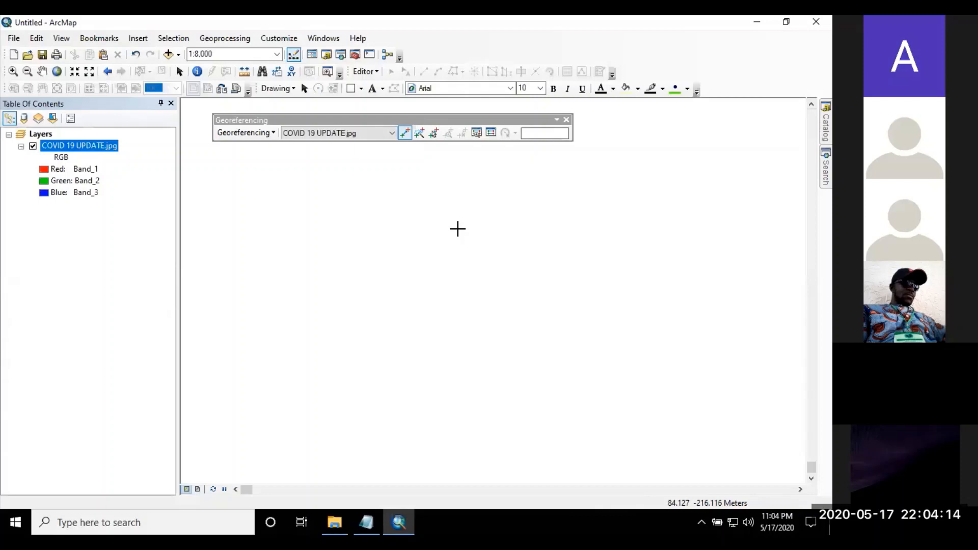
# Zoom to the full extent of the COVID 19 UPDATE.jpg layer and examine the area around the first link.
pyautogui.rightClick(101, 147)
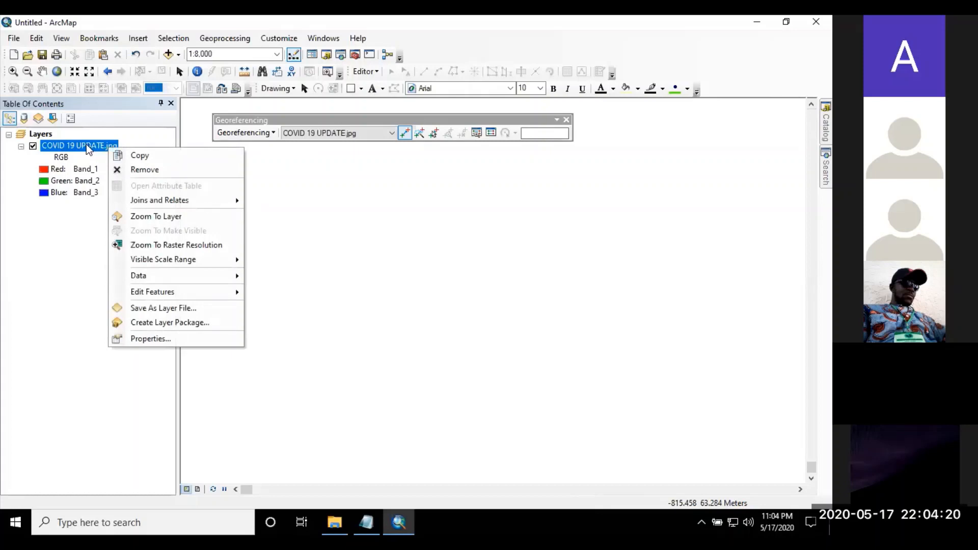
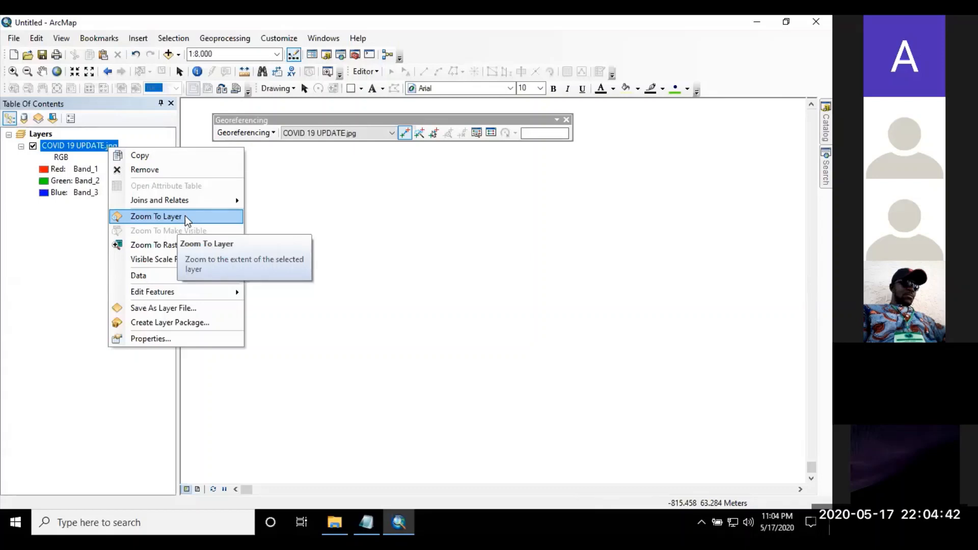
pyautogui.click(185, 215)
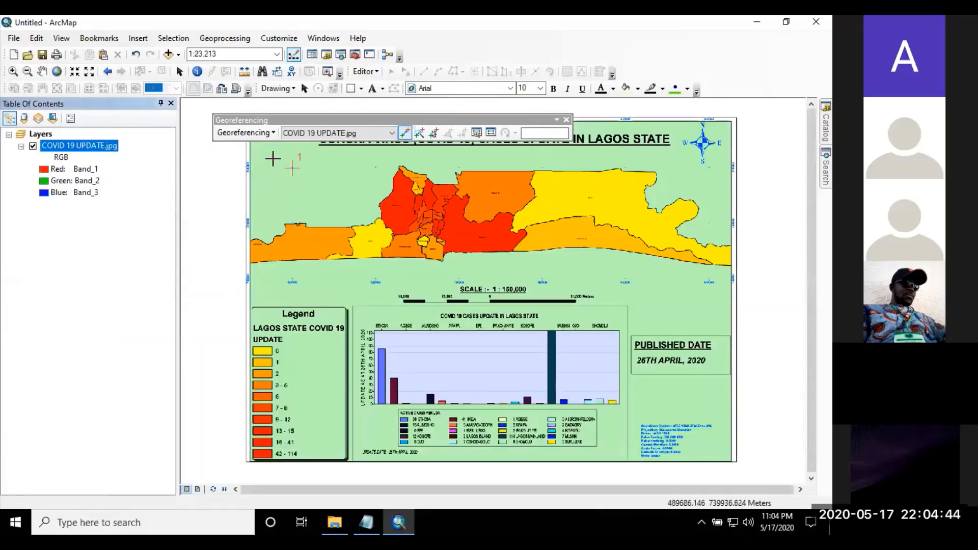
pyautogui.scroll(1, 292, 148)
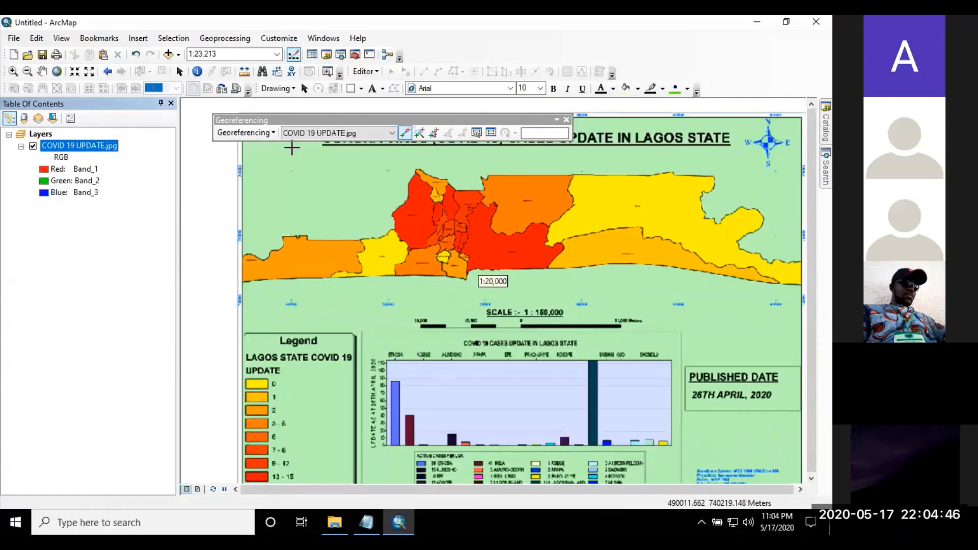
pyautogui.scroll(1, 308, 199)
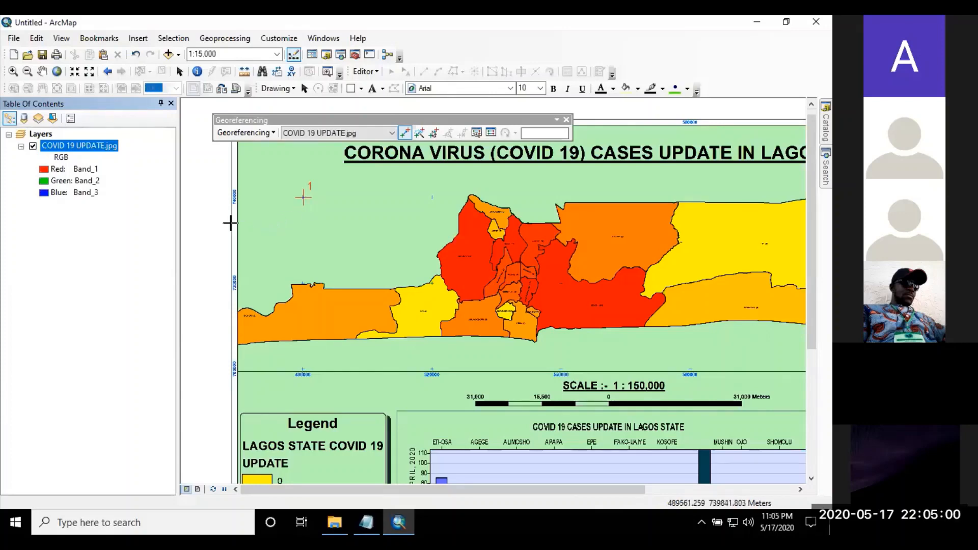
pyautogui.scroll(1, 230, 223)
pyautogui.scroll(1, 230, 222)
pyautogui.scroll(-2, 231, 223)
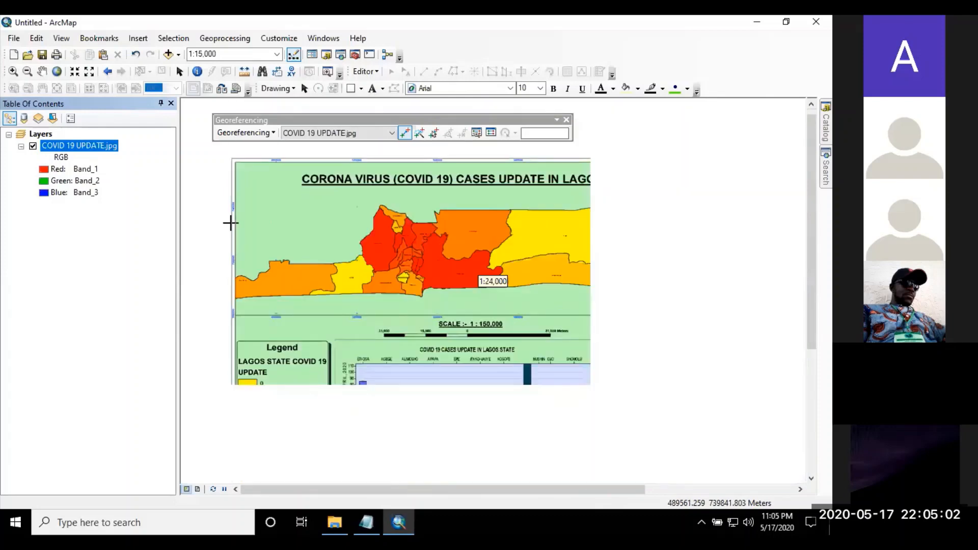
pyautogui.scroll(1, 676, 190)
pyautogui.scroll(3, 677, 194)
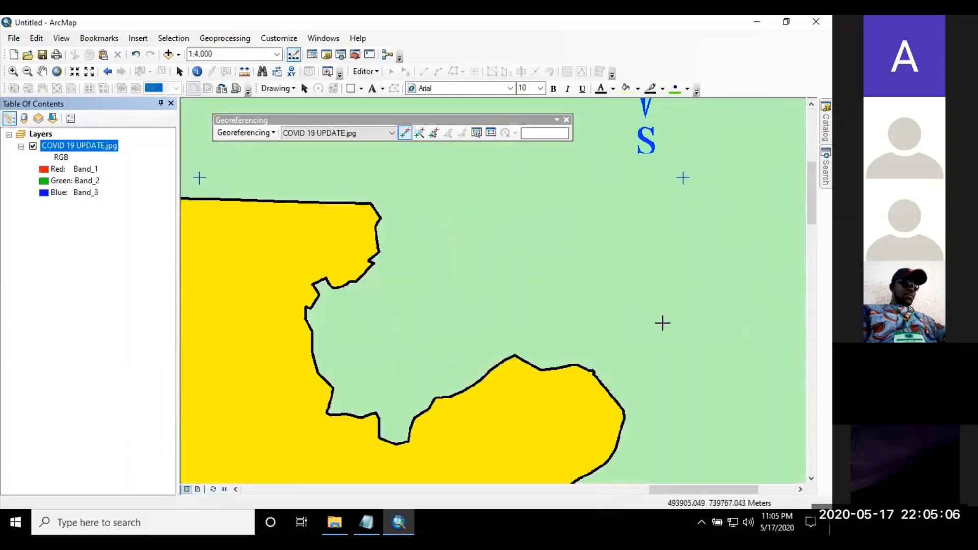
pyautogui.scroll(-1, 662, 316)
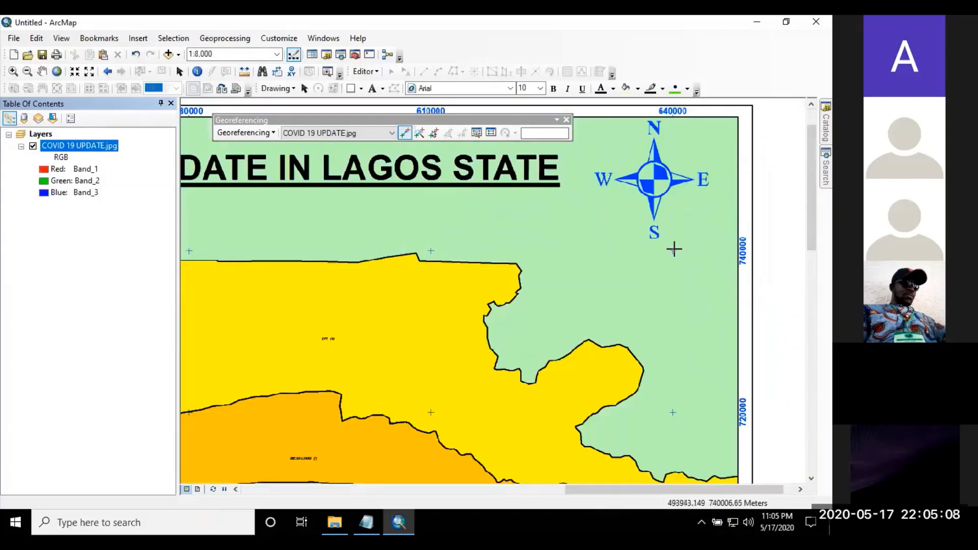
pyautogui.scroll(1, 673, 248)
pyautogui.scroll(-1, 681, 273)
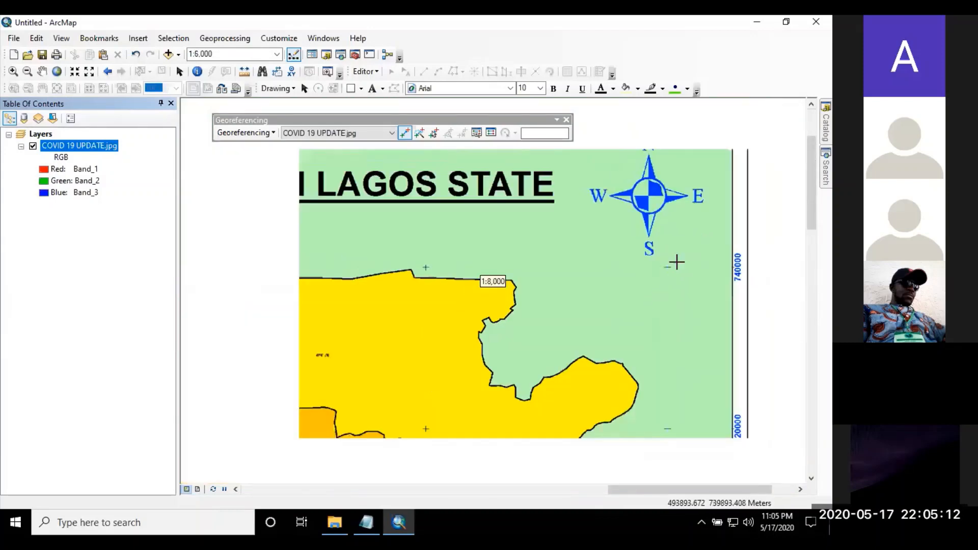
pyautogui.scroll(-1, 672, 265)
pyautogui.scroll(1, 667, 257)
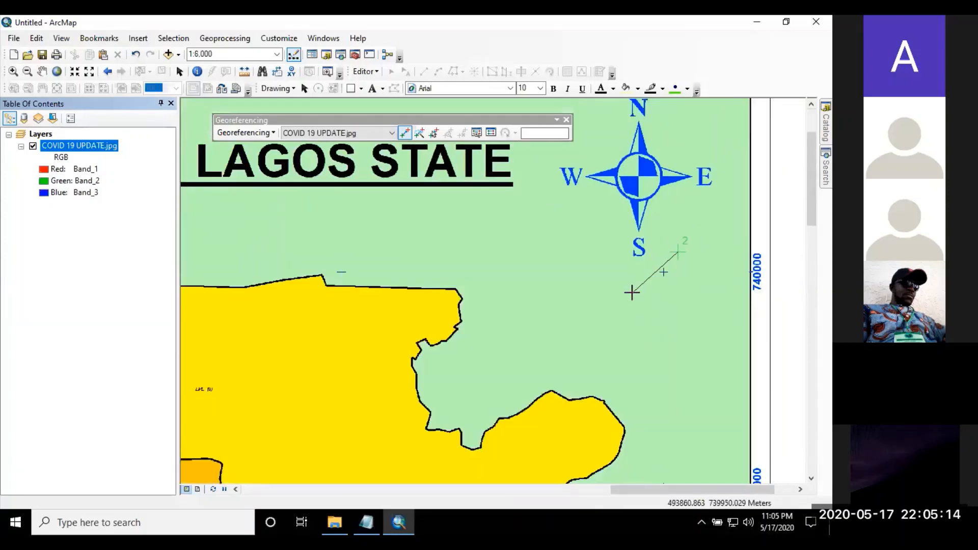
pyautogui.click(677, 251)
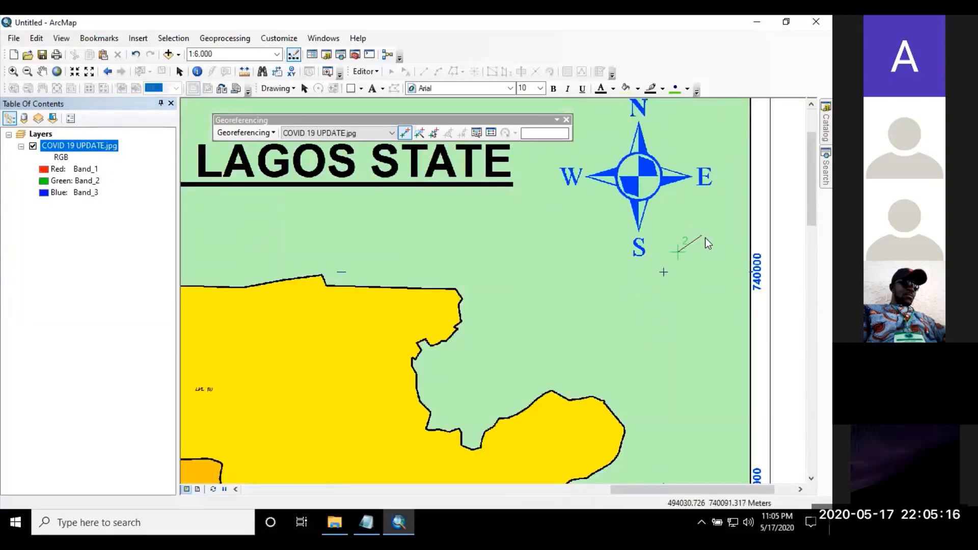
pyautogui.rightClick(694, 236)
pyautogui.press('Return')
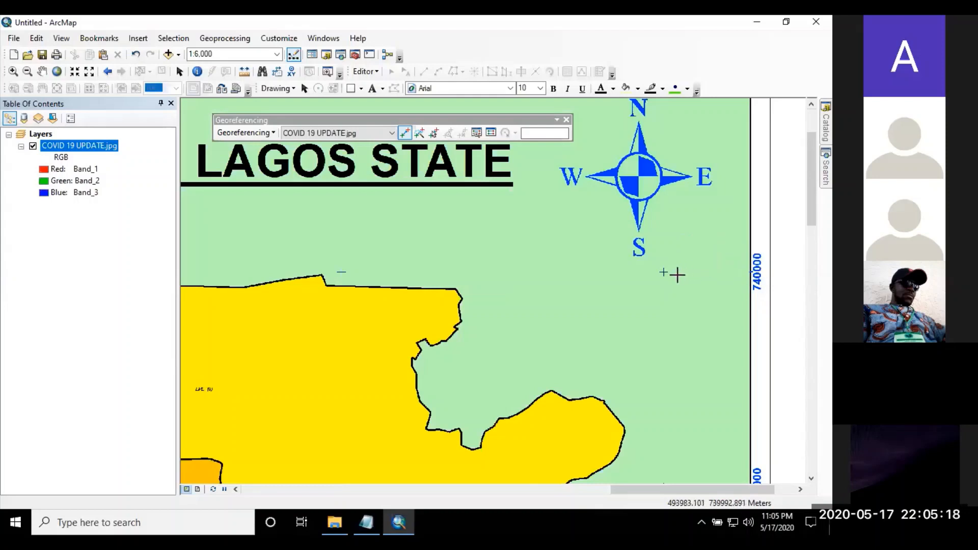
# Add a control point on the map's northeast grid cross and set its target coordinates to X 640000, Y 740000.
pyautogui.scroll(2, 662, 274)
pyautogui.scroll(-3, 606, 314)
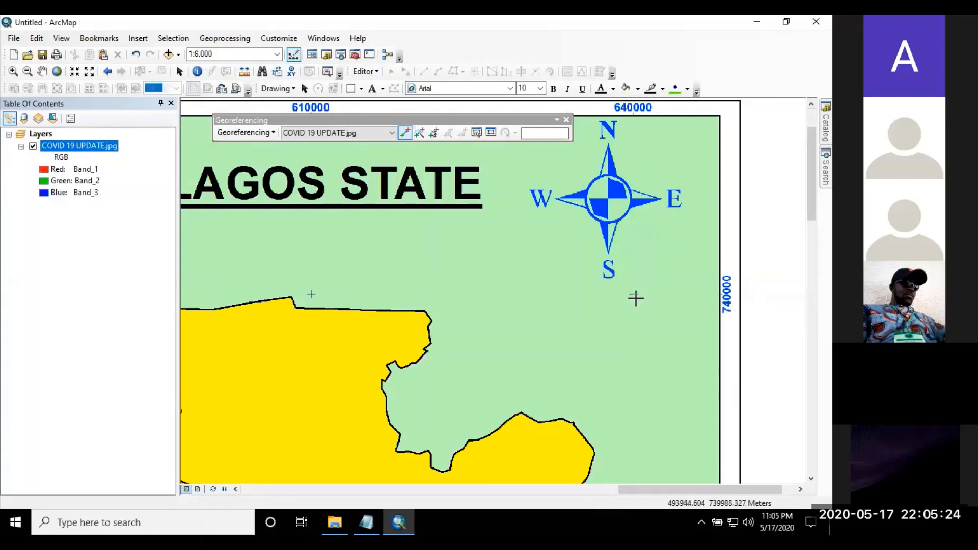
pyautogui.click(634, 293)
pyautogui.rightClick(695, 257)
pyautogui.click(701, 269)
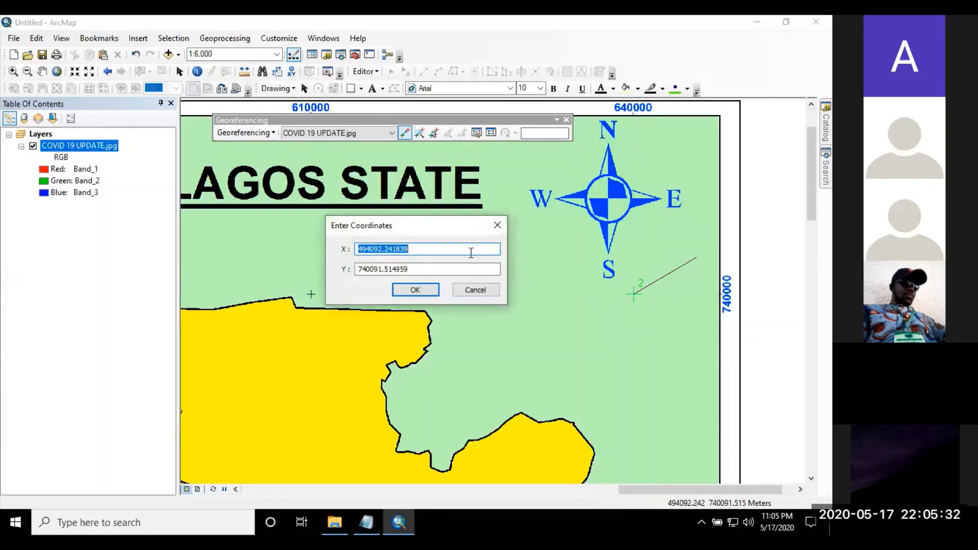
pyautogui.write('64')
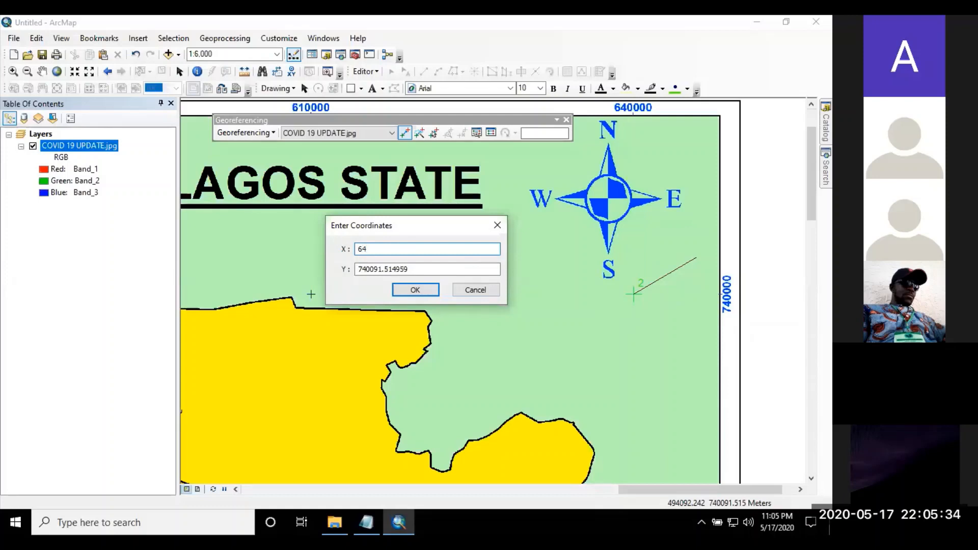
pyautogui.write('0000')
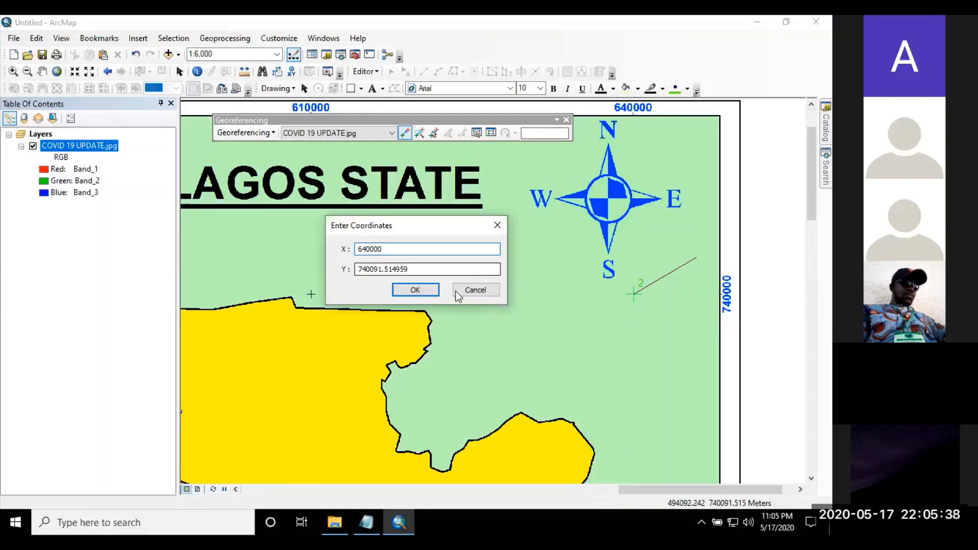
pyautogui.moveTo(498, 269); pyautogui.dragTo(362, 266)
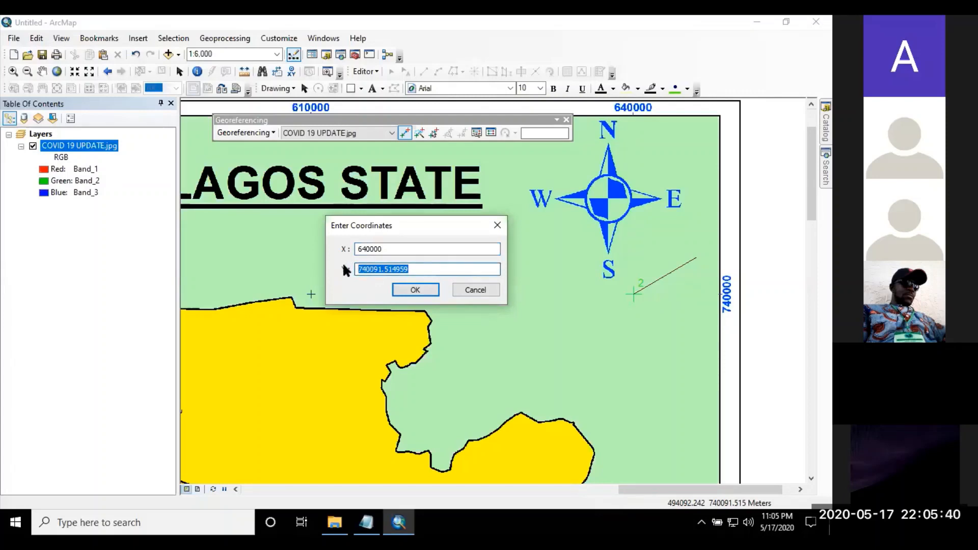
pyautogui.write('74')
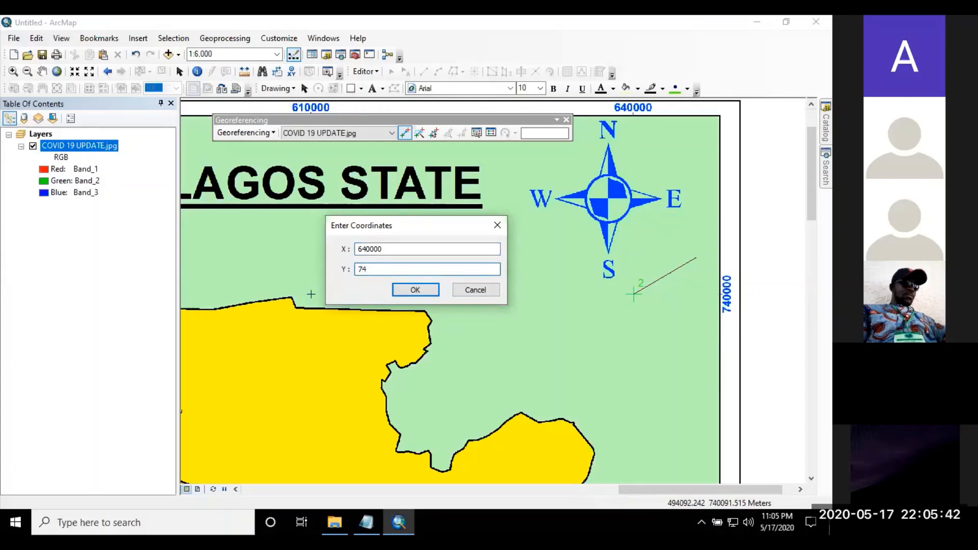
pyautogui.write('0000')
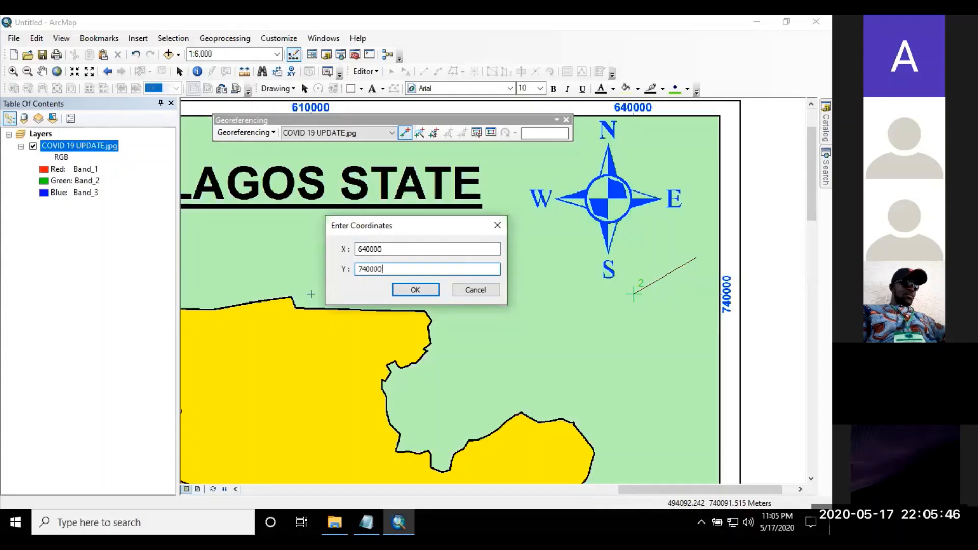
pyautogui.click(397, 290)
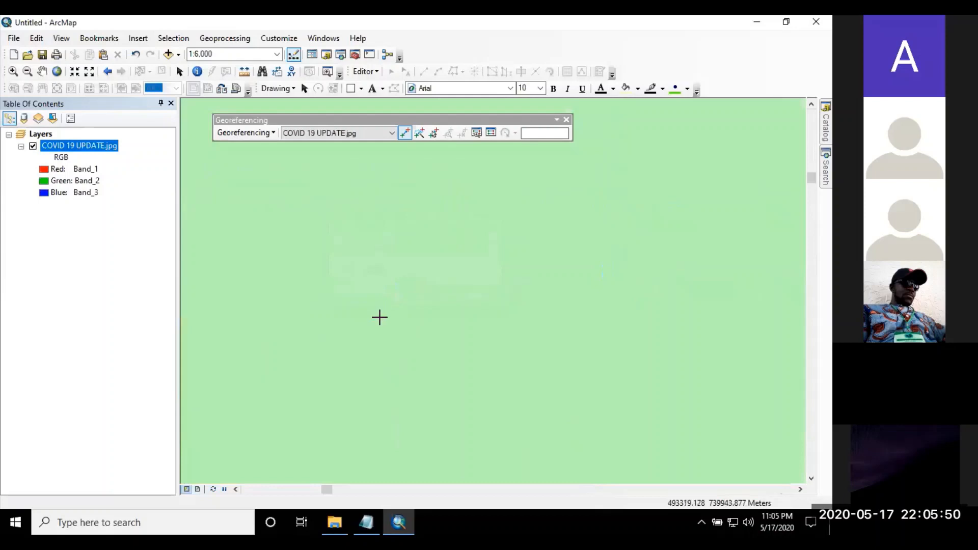
# Examine the positions of the first two links across the whole COVID 19 UPDATE.jpg map.
pyautogui.scroll(2, 380, 318)
pyautogui.scroll(-4, 452, 253)
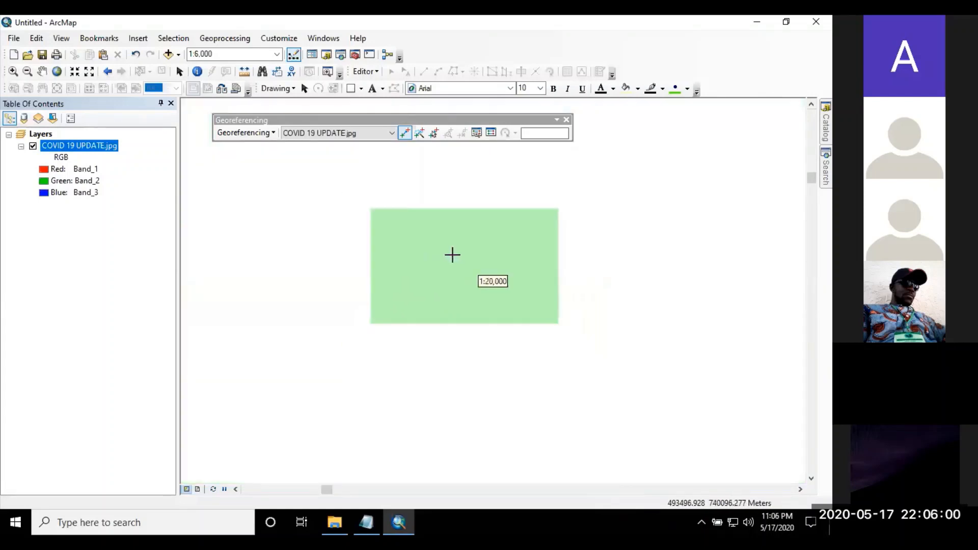
pyautogui.scroll(-1, 451, 254)
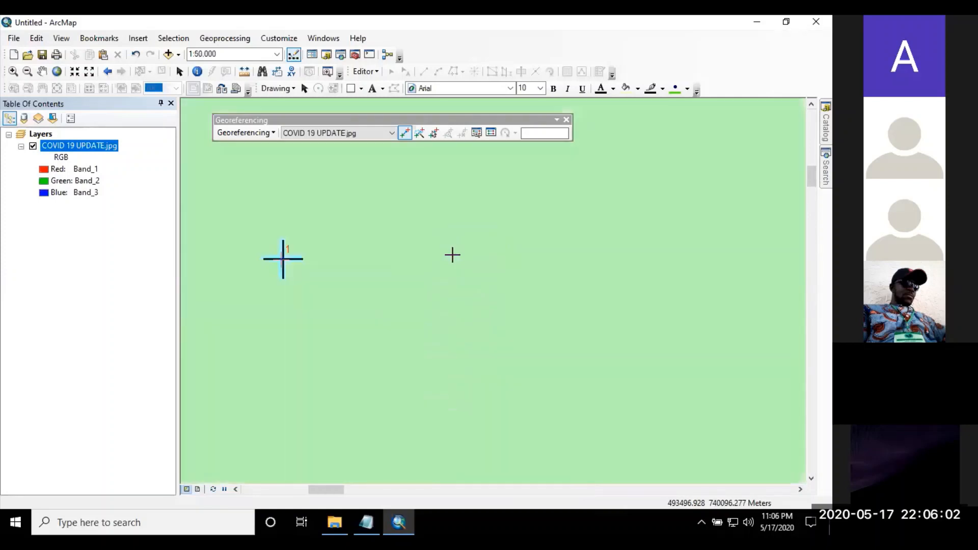
pyautogui.scroll(-2, 452, 254)
pyautogui.scroll(-2, 451, 255)
pyautogui.scroll(-1, 303, 241)
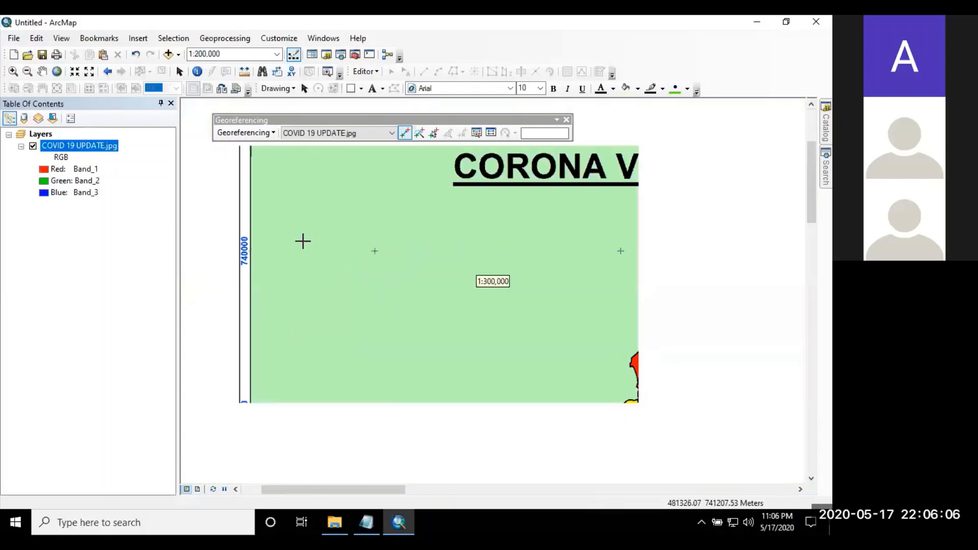
pyautogui.scroll(-1, 303, 241)
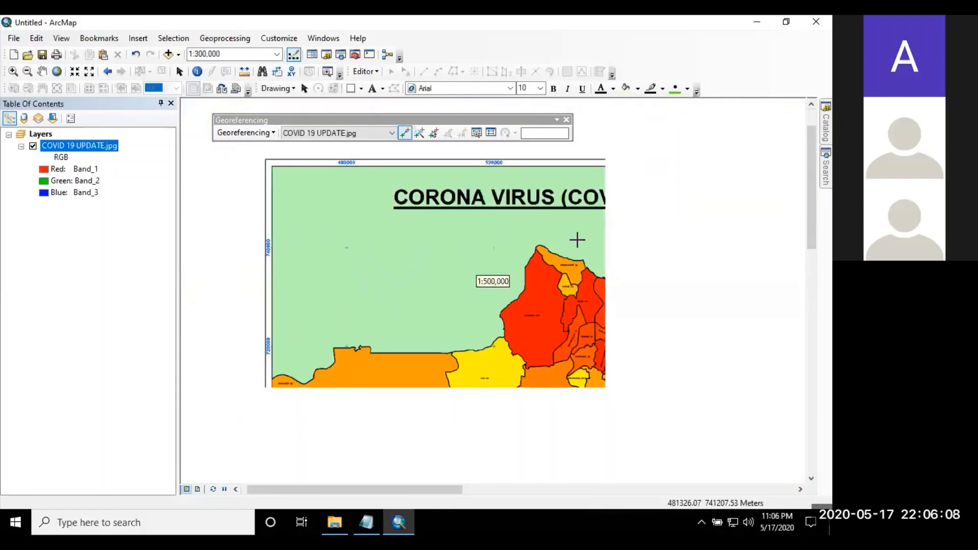
pyautogui.scroll(-1, 360, 253)
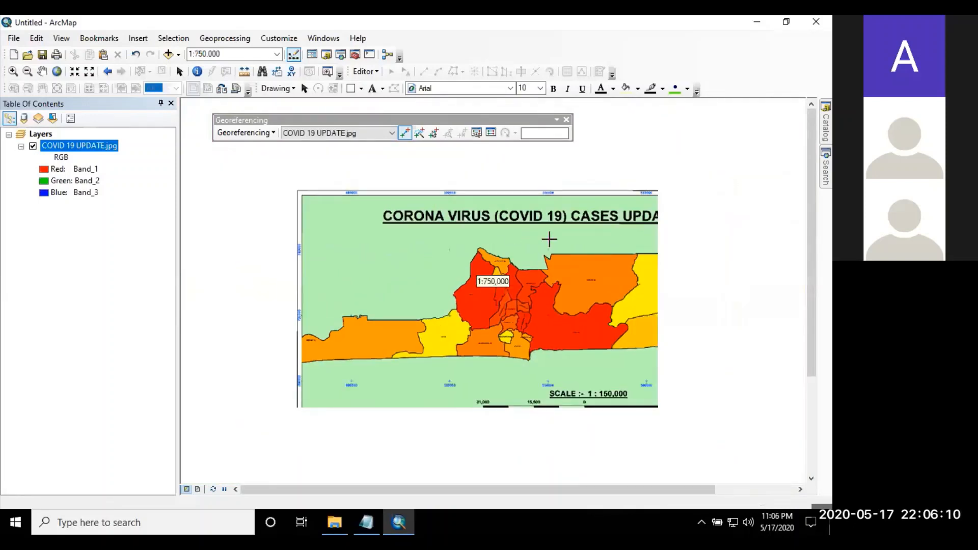
pyautogui.scroll(-1, 406, 249)
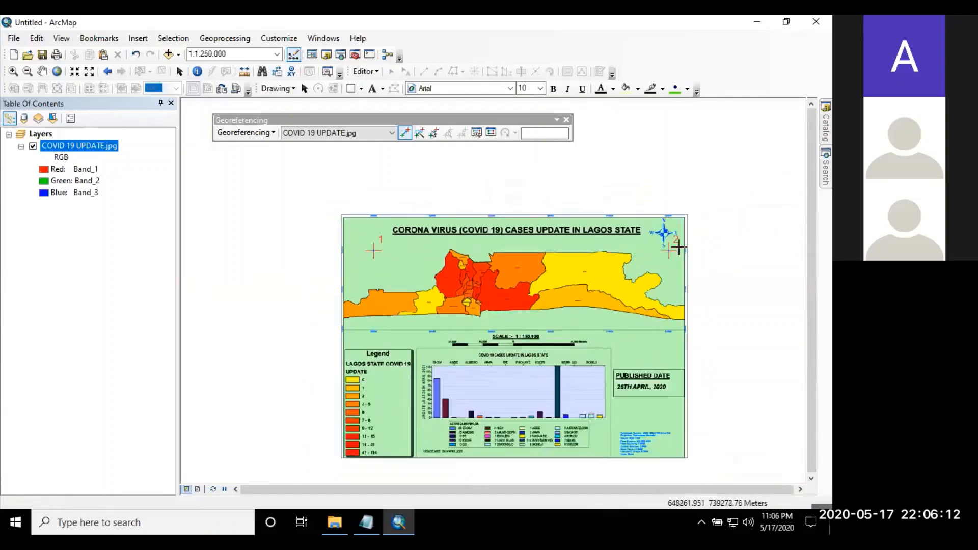
pyautogui.scroll(1, 680, 247)
pyautogui.click(676, 252)
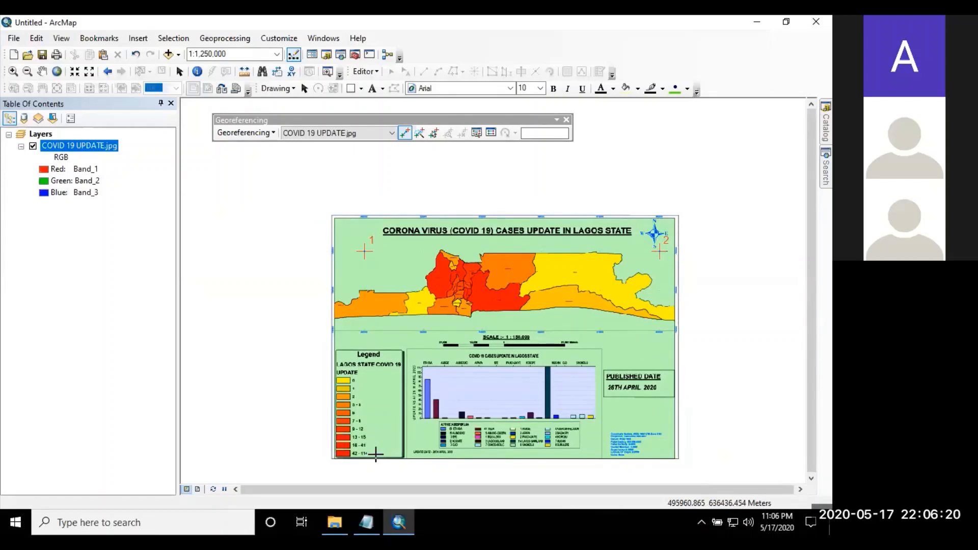
# Add a control point on the map's southeast grid cross and set its target coordinates to X 640000, Y 700000.
pyautogui.scroll(-5, 663, 314)
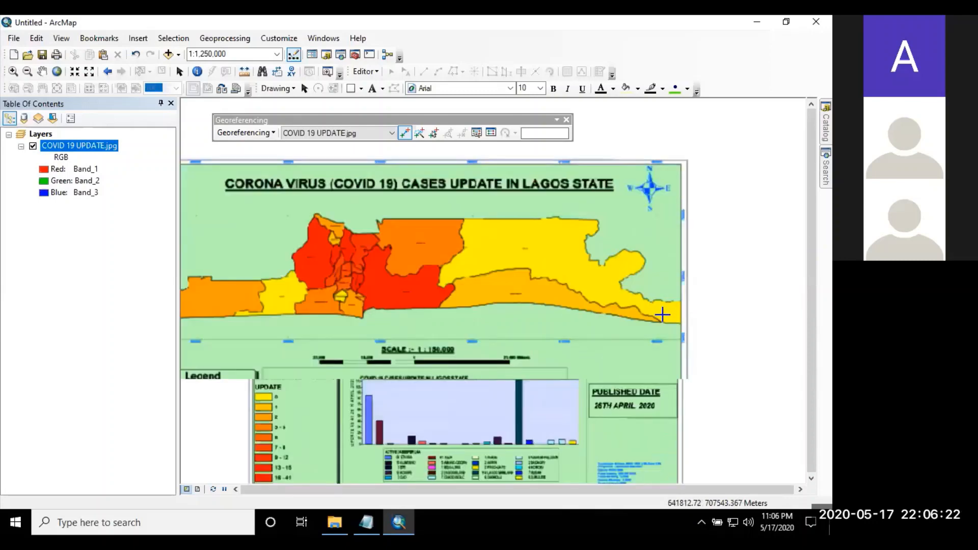
pyautogui.scroll(5, 659, 327)
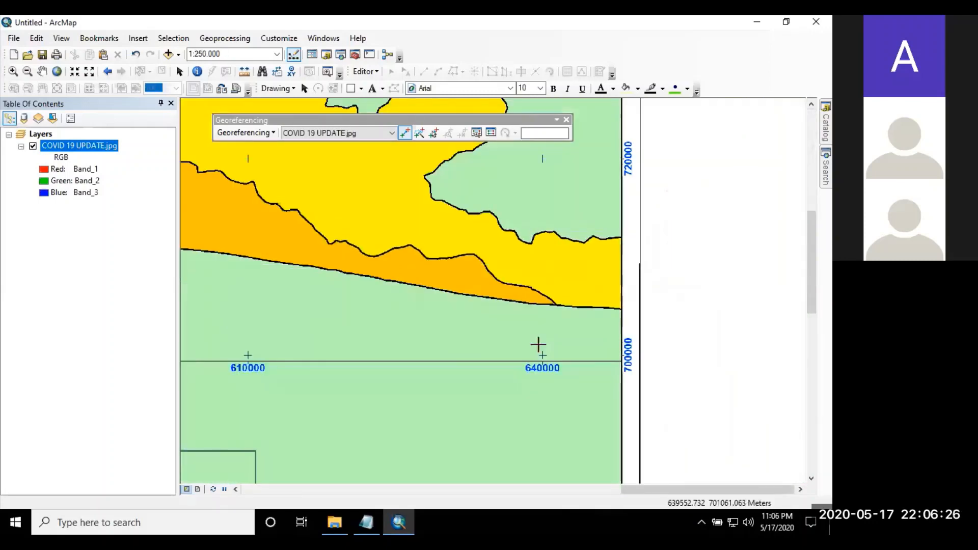
pyautogui.scroll(-1, 545, 354)
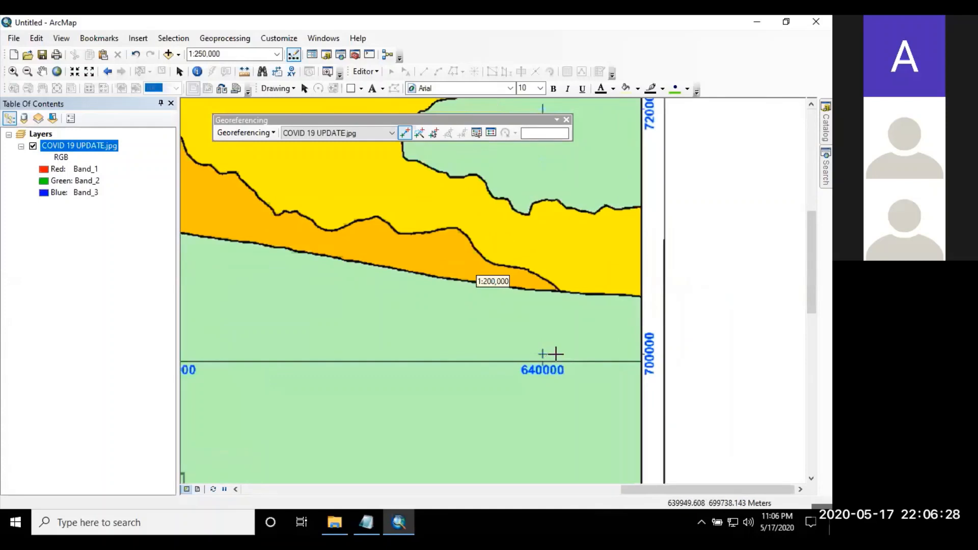
pyautogui.scroll(-1, 556, 353)
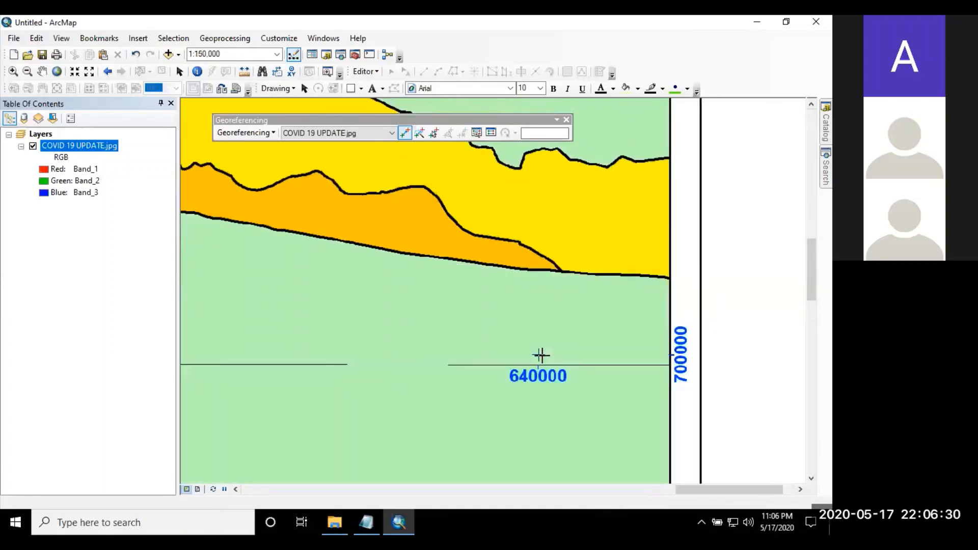
pyautogui.click(538, 355)
pyautogui.rightClick(593, 315)
pyautogui.click(599, 320)
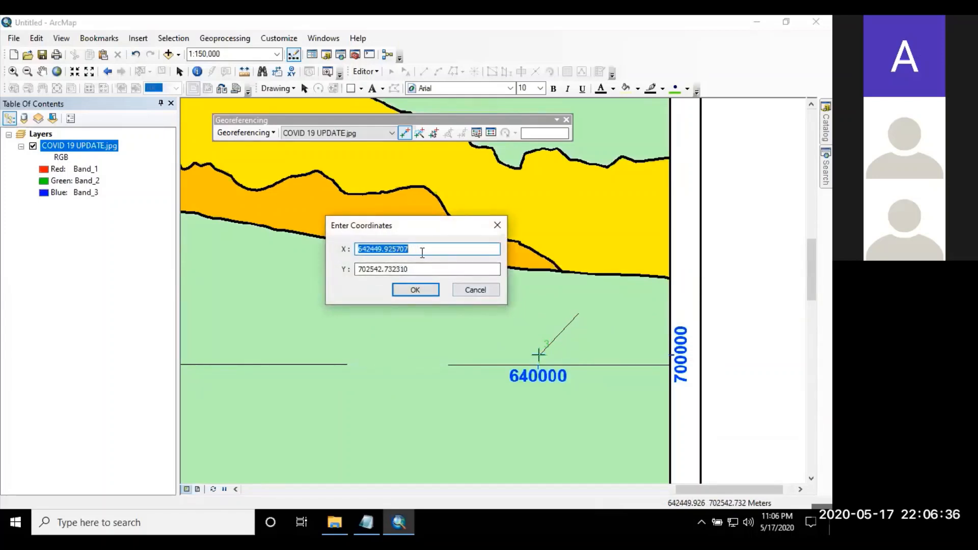
pyautogui.write('64')
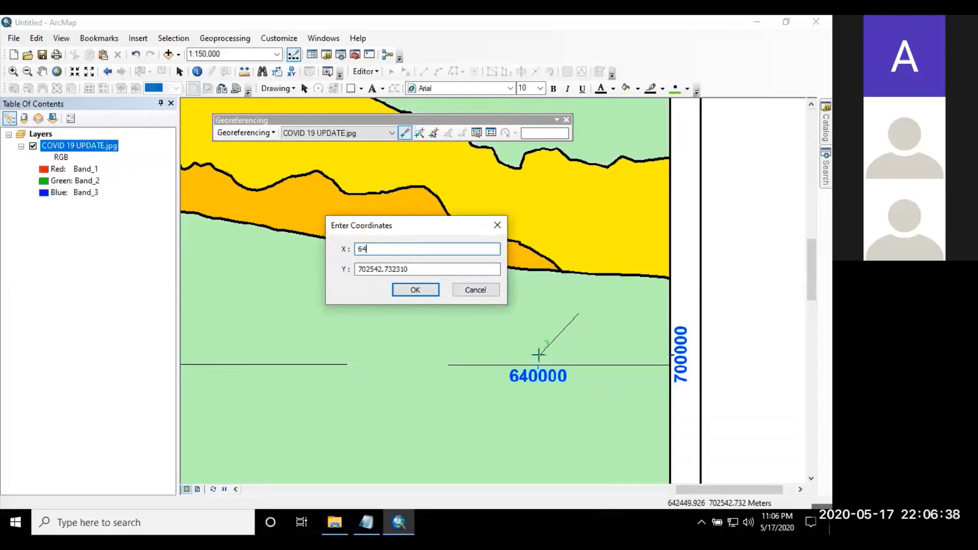
pyautogui.write('0000')
pyautogui.press('Tab')
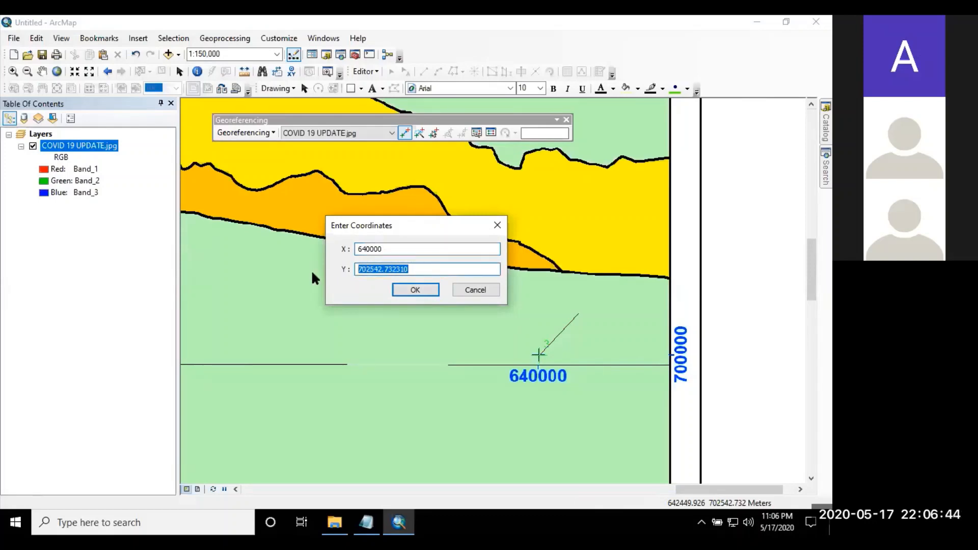
pyautogui.write('700')
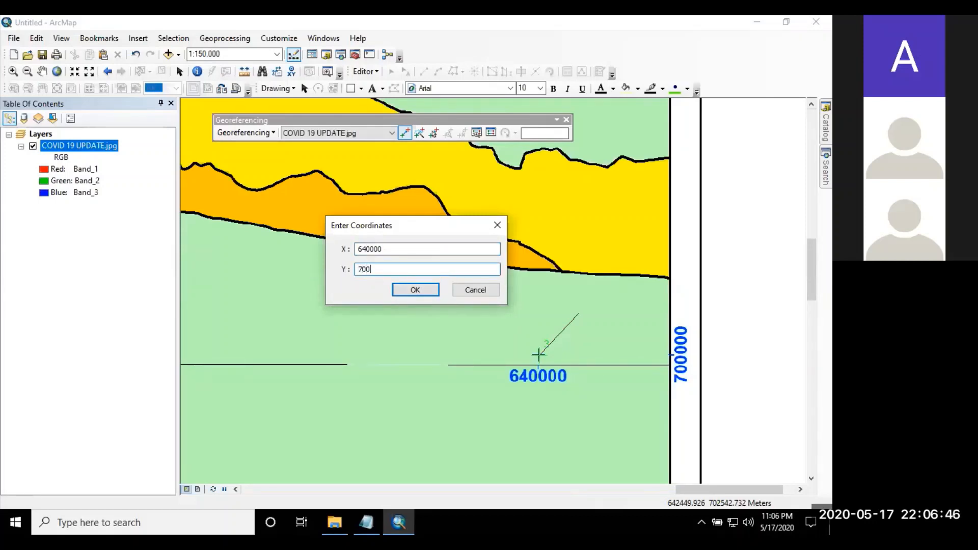
pyautogui.write('000')
pyautogui.click(428, 288)
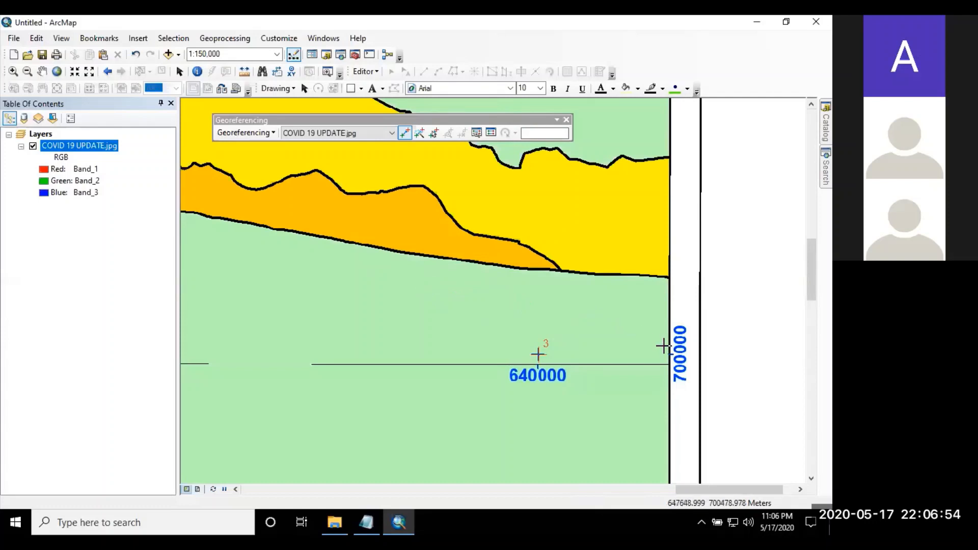
# Start a fourth control point on the map's southwest grid cross, where 490000 and 700000 meet.
pyautogui.scroll(1, 662, 346)
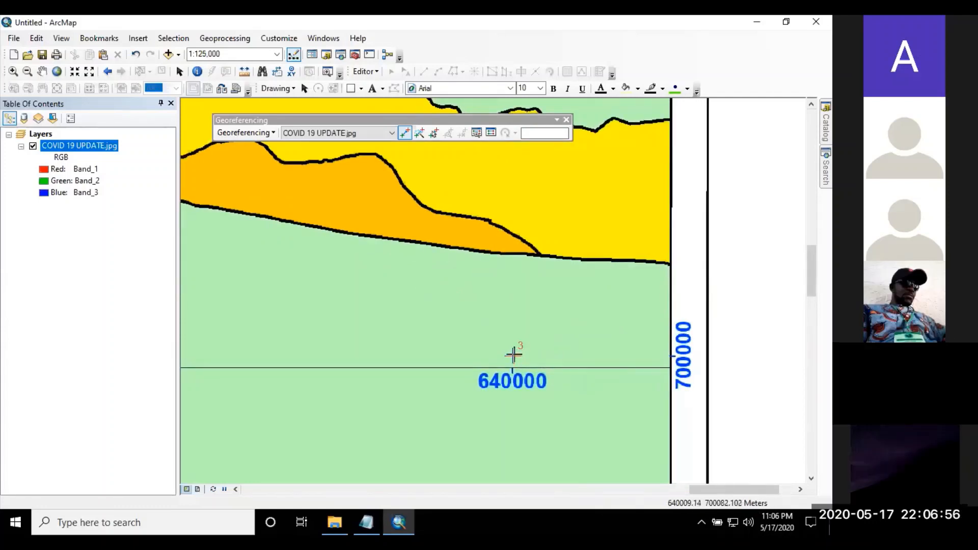
pyautogui.scroll(-4, 619, 353)
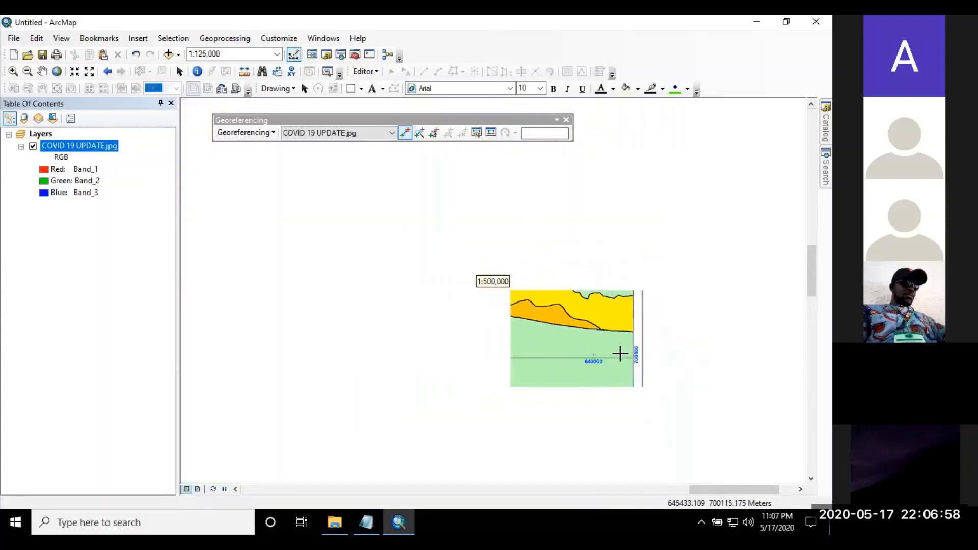
pyautogui.scroll(-2, 620, 353)
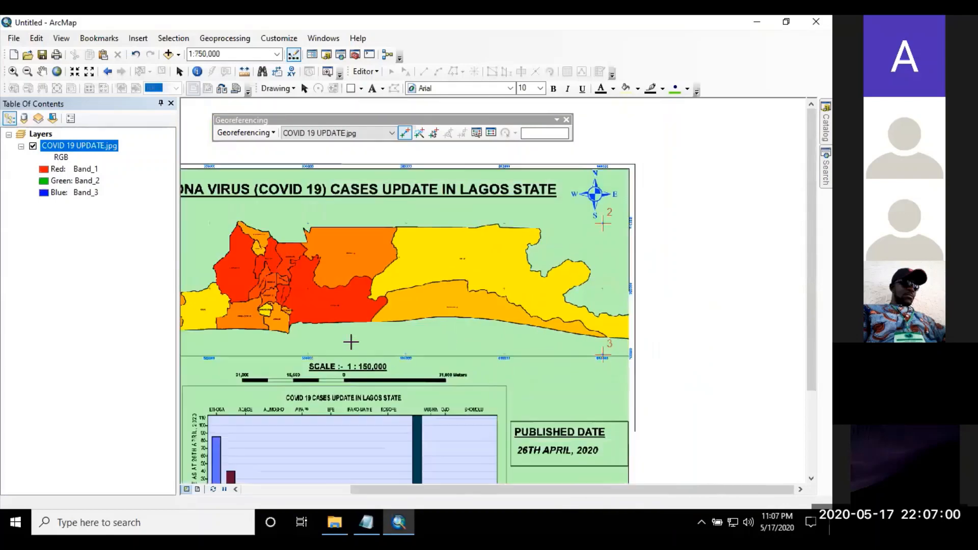
pyautogui.scroll(-1, 497, 342)
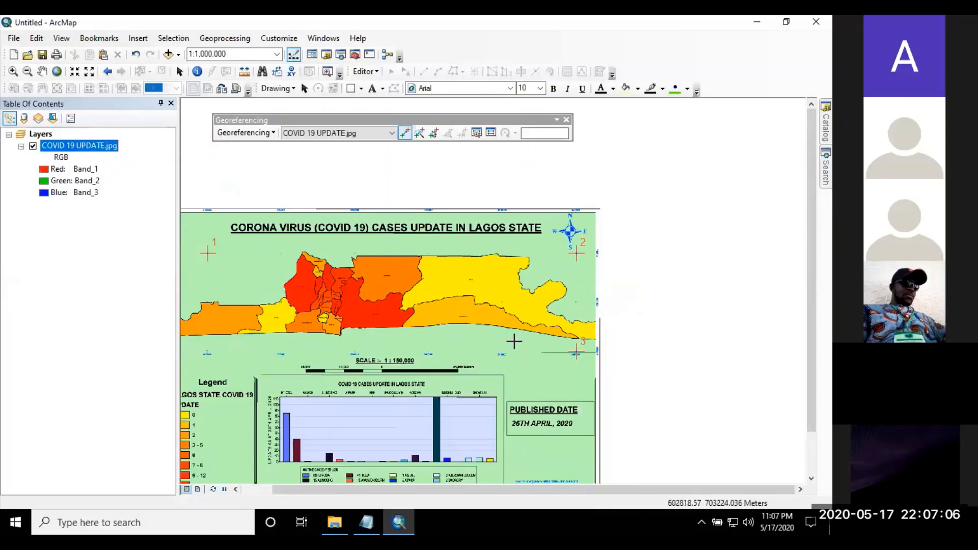
pyautogui.scroll(-2, 469, 344)
pyautogui.scroll(4, 272, 356)
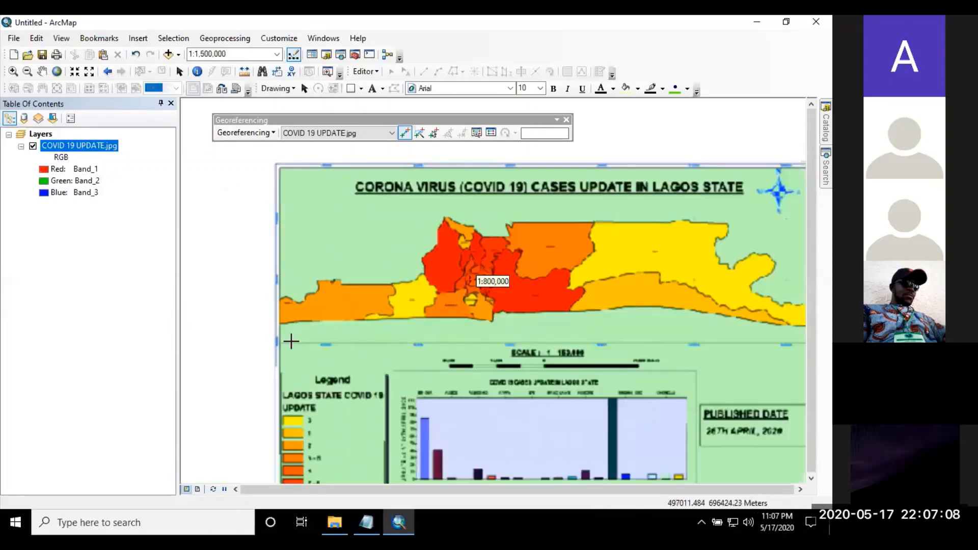
pyautogui.scroll(3, 285, 393)
pyautogui.scroll(-2, 434, 367)
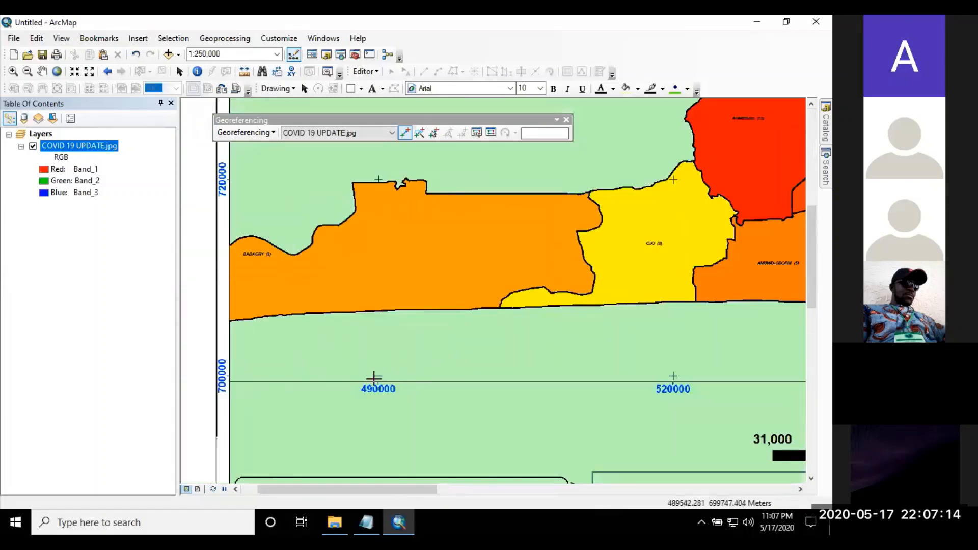
pyautogui.scroll(1, 377, 379)
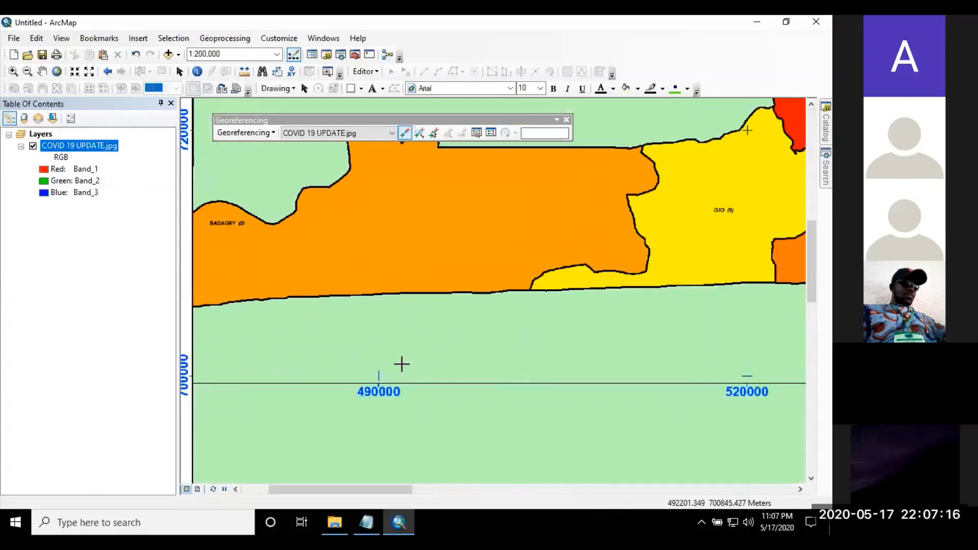
pyautogui.click(379, 376)
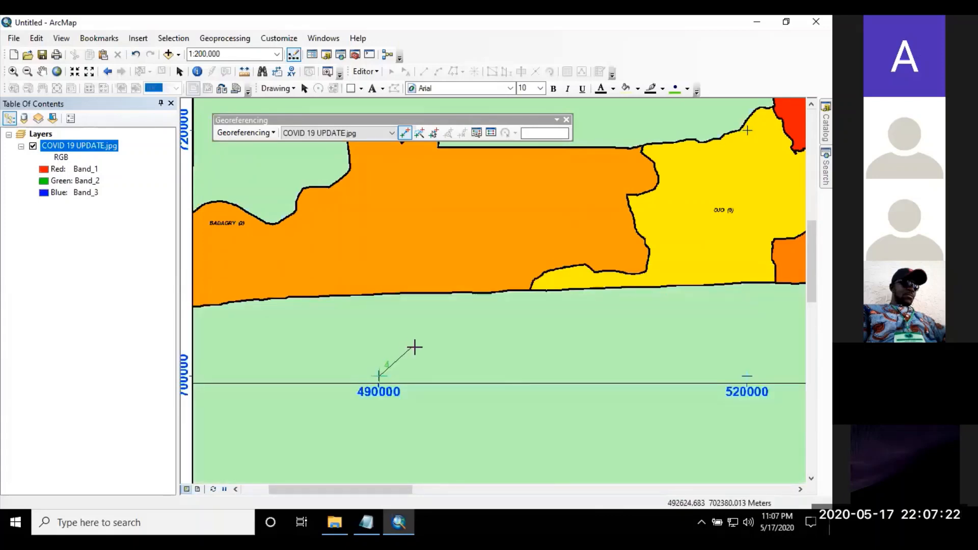
# Set the fourth control point's target coordinates to X 490000, Y 700000.
pyautogui.rightClick(448, 347)
pyautogui.click(466, 353)
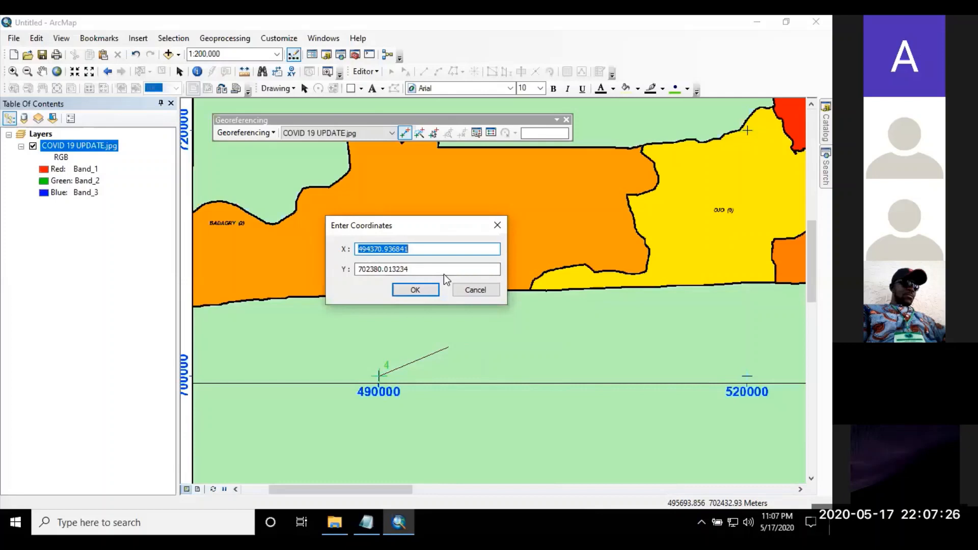
pyautogui.write('4')
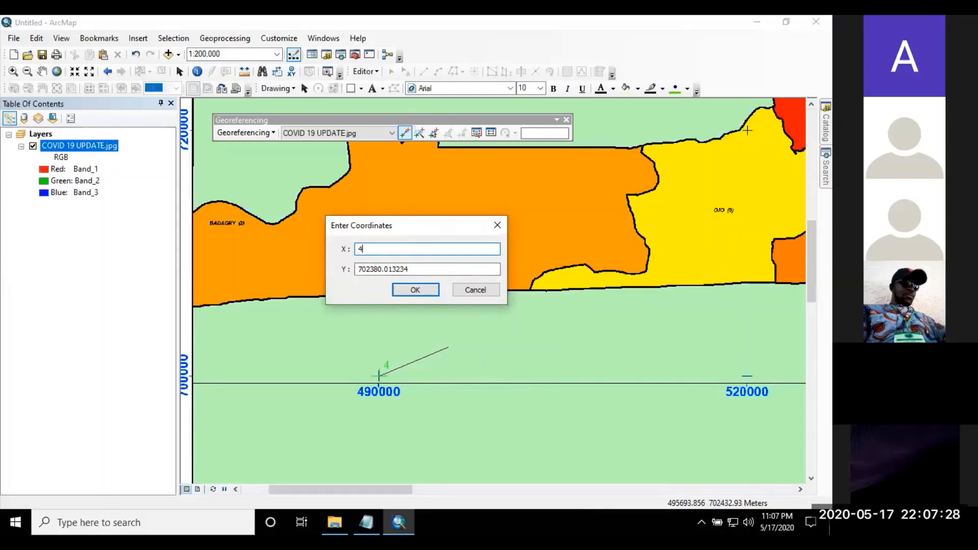
pyautogui.write('90000')
pyautogui.doubleClick(353, 269)
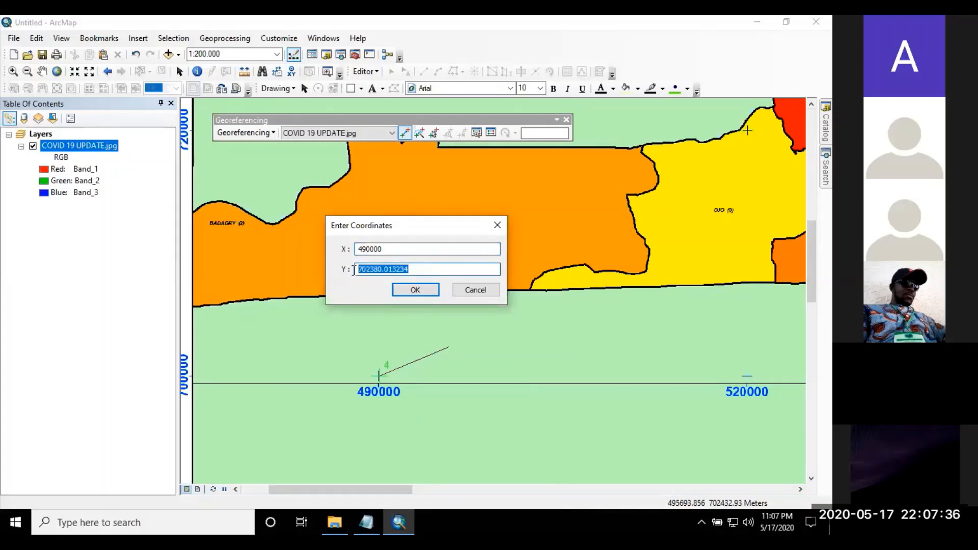
pyautogui.write('700000')
pyautogui.click(415, 290)
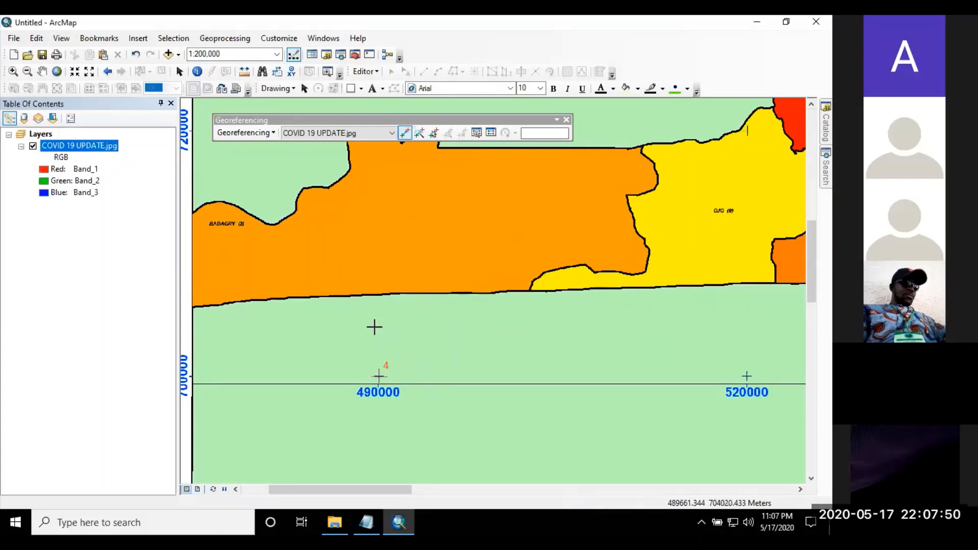
# Save the current warp to COVID 19 UPDATE.jpg with Update Georeferencing and close the Georeferencing tools.
pyautogui.click(271, 133)
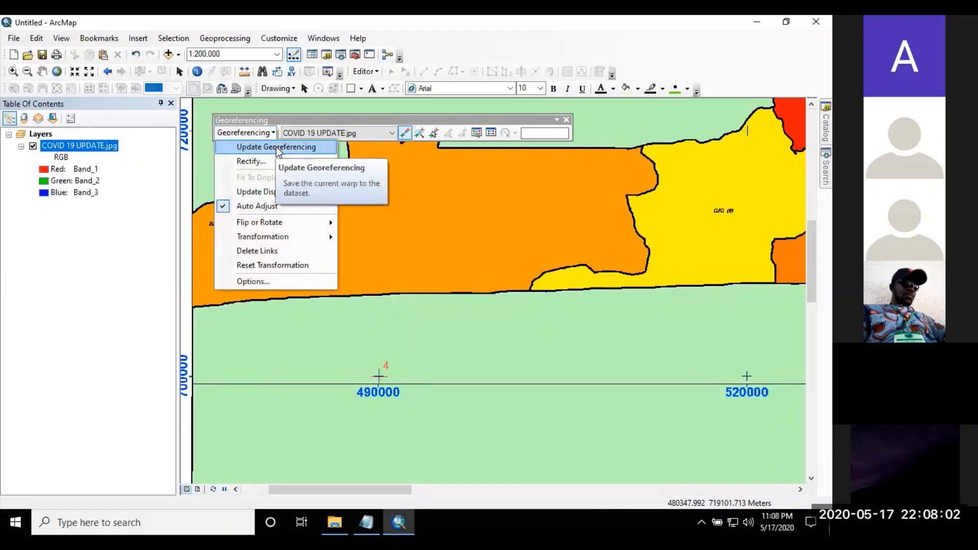
pyautogui.click(276, 147)
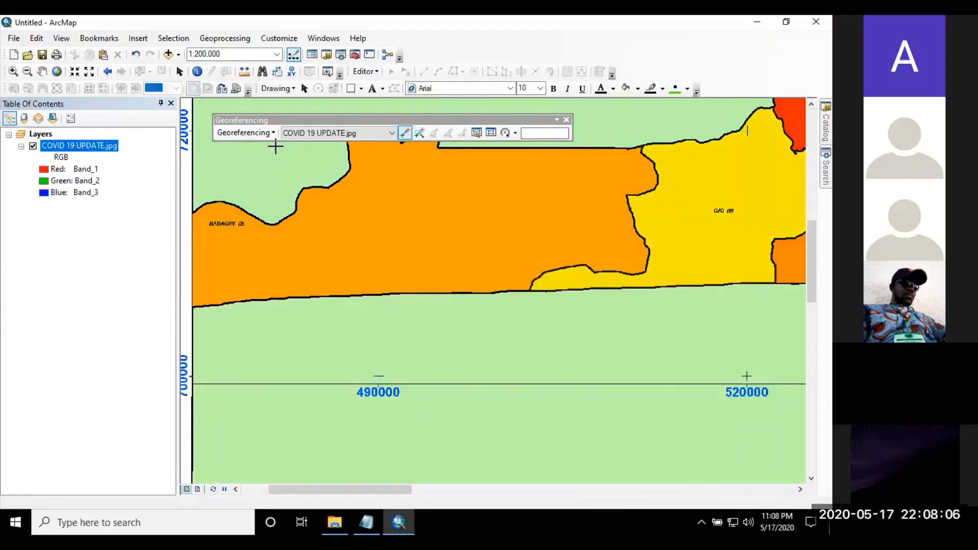
pyautogui.click(566, 120)
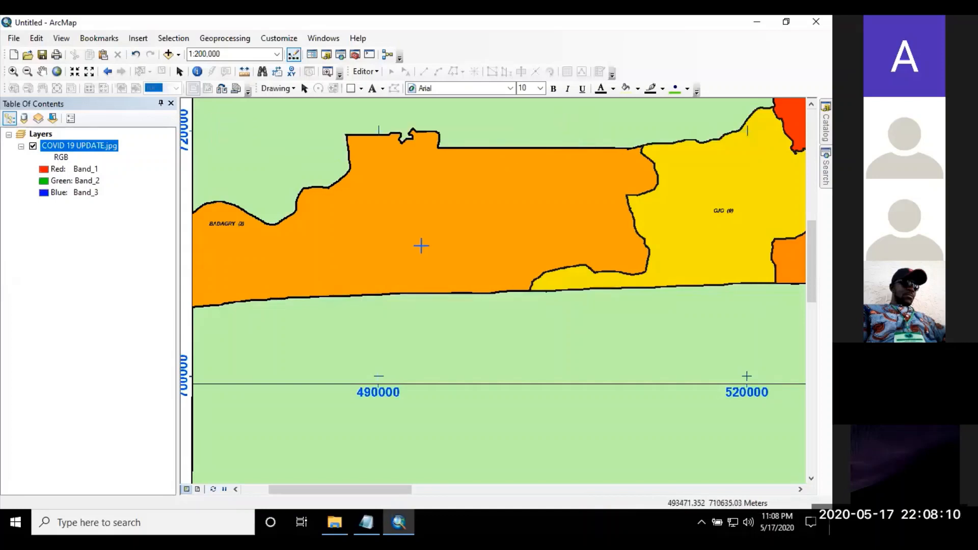
# Examine the cursor coordinates at the northwest grid cross, then the full extent of the georeferenced COVID 19 UPDATE.jpg map.
pyautogui.scroll(-5, 421, 246)
pyautogui.scroll(7, 421, 246)
pyautogui.scroll(5, 422, 246)
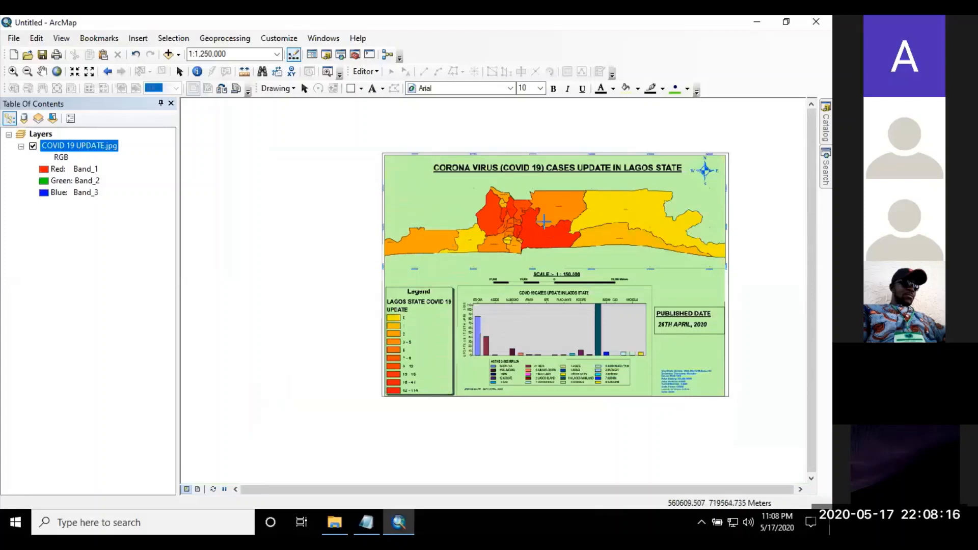
pyautogui.scroll(1, 511, 193)
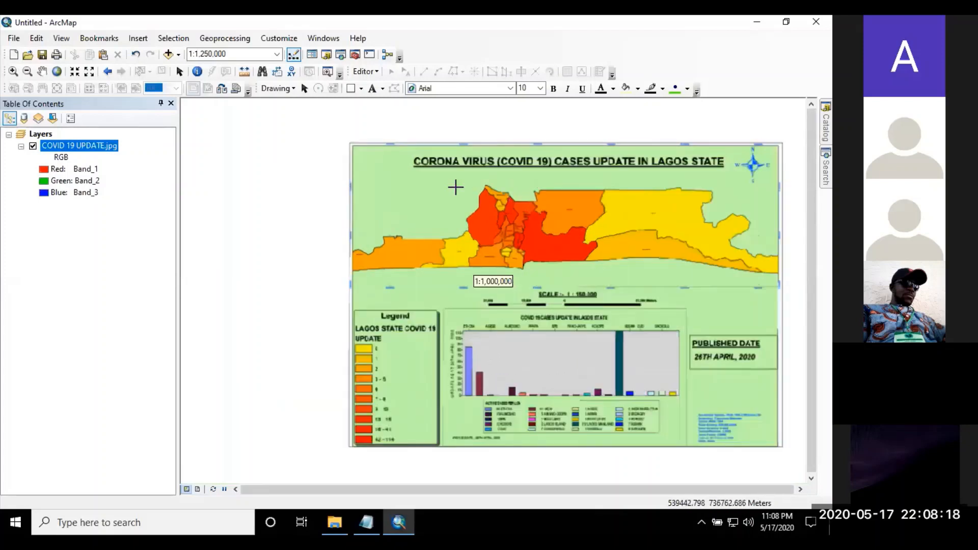
pyautogui.scroll(7, 362, 192)
pyautogui.scroll(-3, 489, 234)
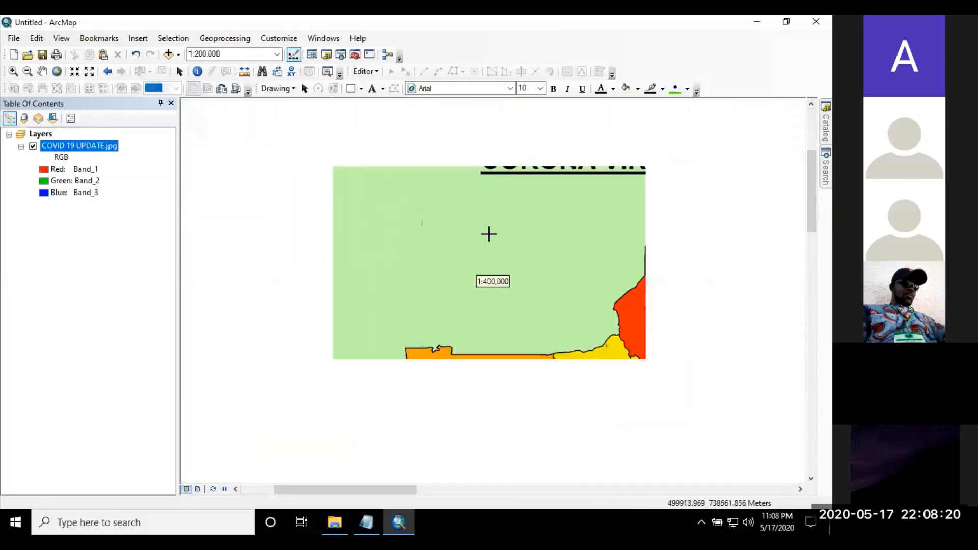
pyautogui.scroll(2, 407, 207)
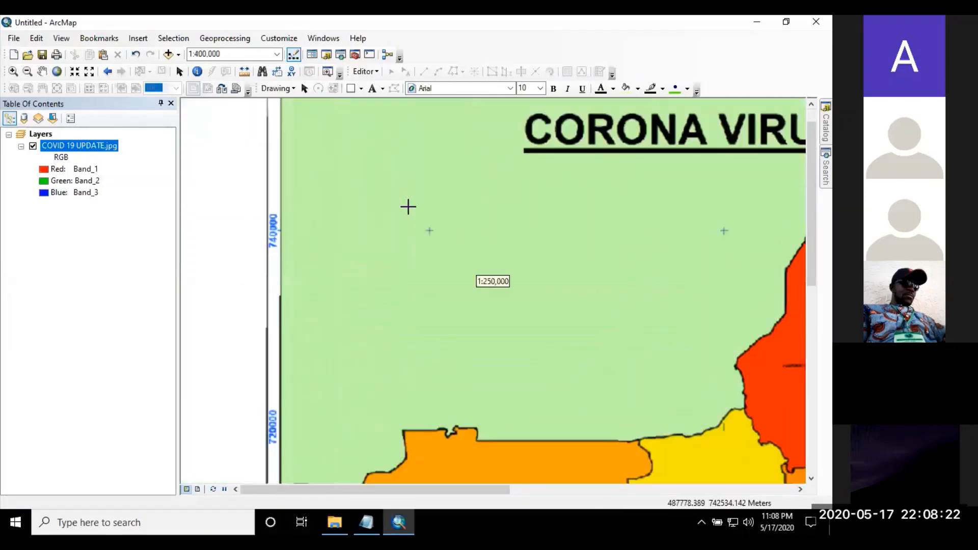
pyautogui.scroll(-1, 515, 290)
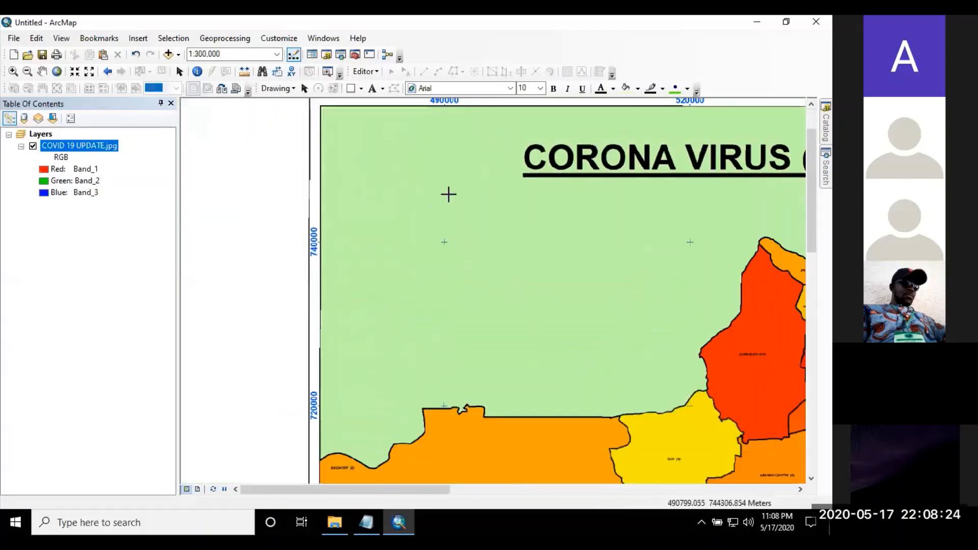
pyautogui.scroll(-1, 439, 306)
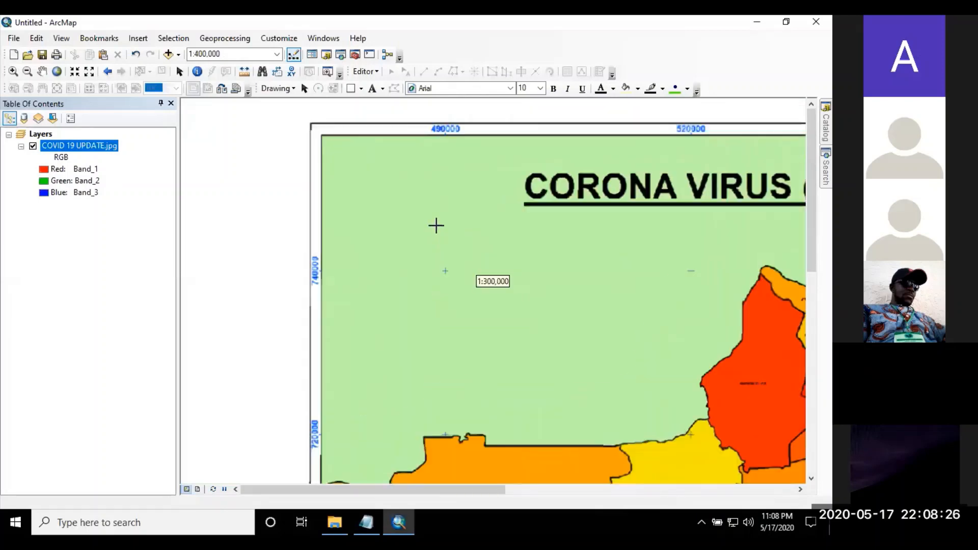
pyautogui.scroll(1, 445, 255)
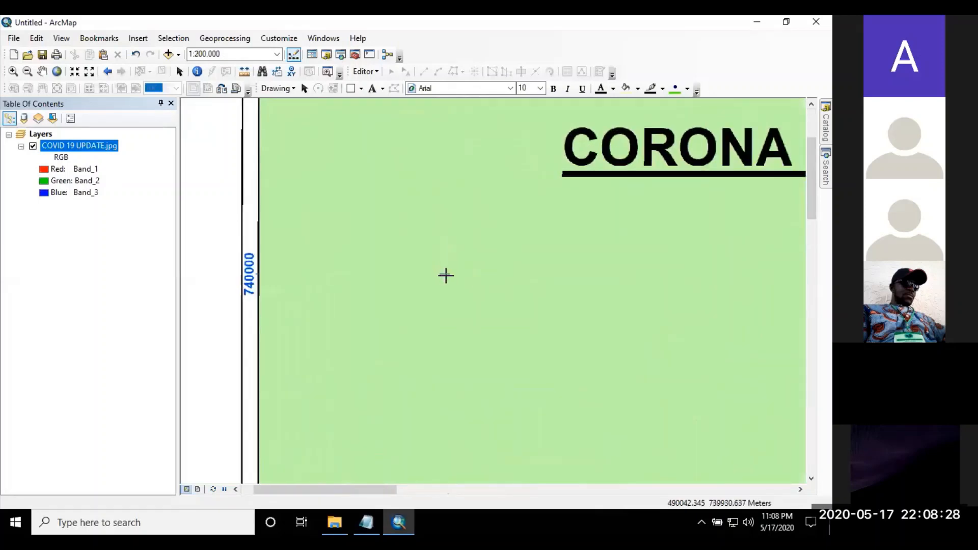
pyautogui.scroll(1, 454, 281)
pyautogui.scroll(-2, 553, 334)
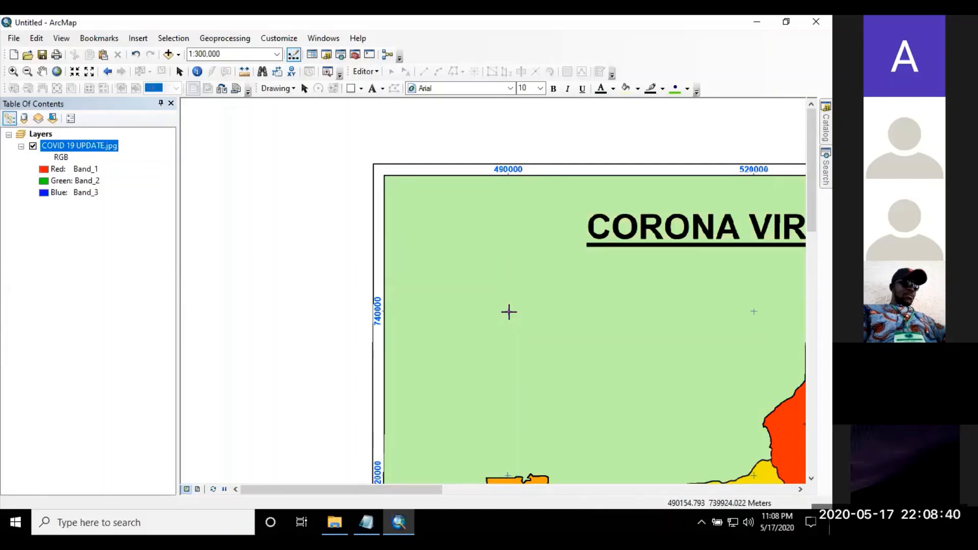
pyautogui.scroll(-2, 509, 312)
pyautogui.scroll(-4, 508, 313)
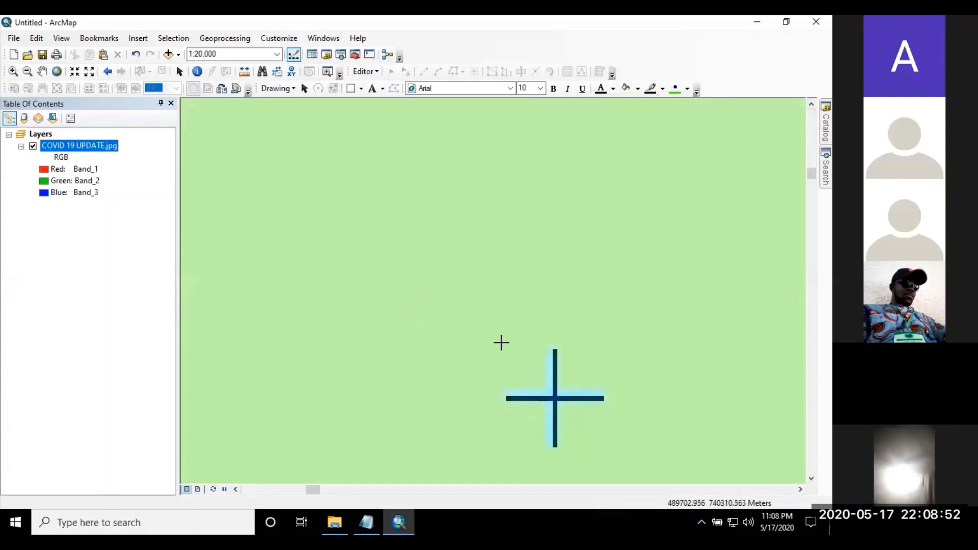
pyautogui.scroll(-5, 441, 295)
pyautogui.scroll(-1, 441, 296)
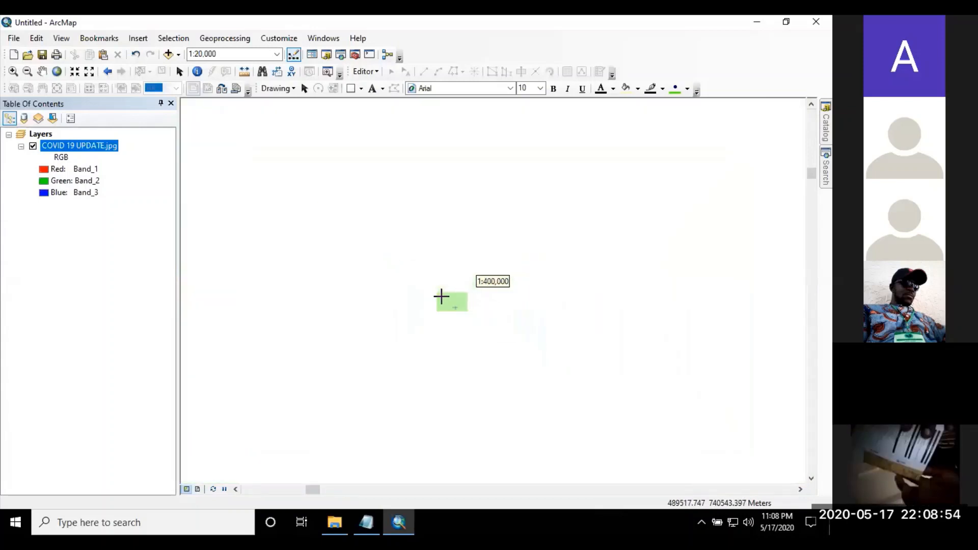
pyautogui.scroll(-2, 441, 296)
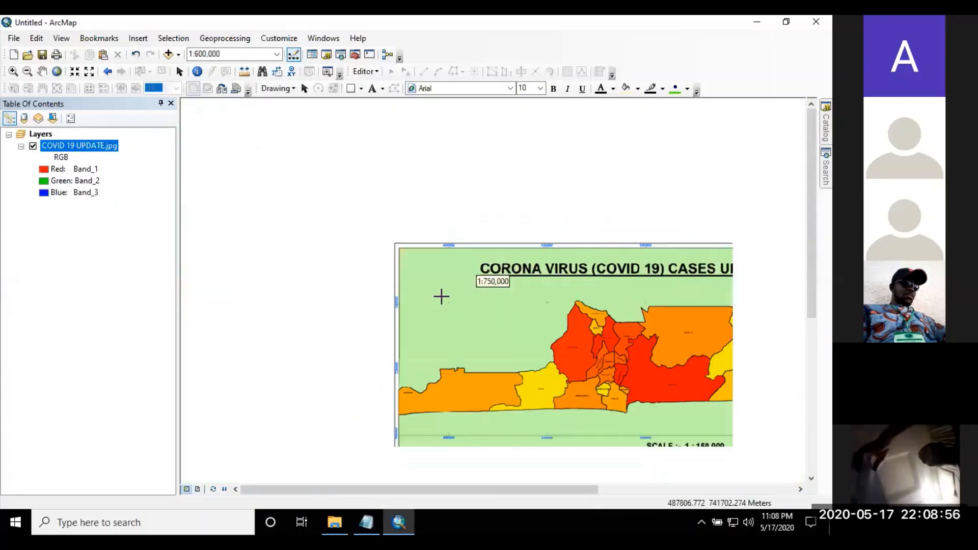
pyautogui.scroll(-1, 441, 296)
pyautogui.scroll(-1, 441, 295)
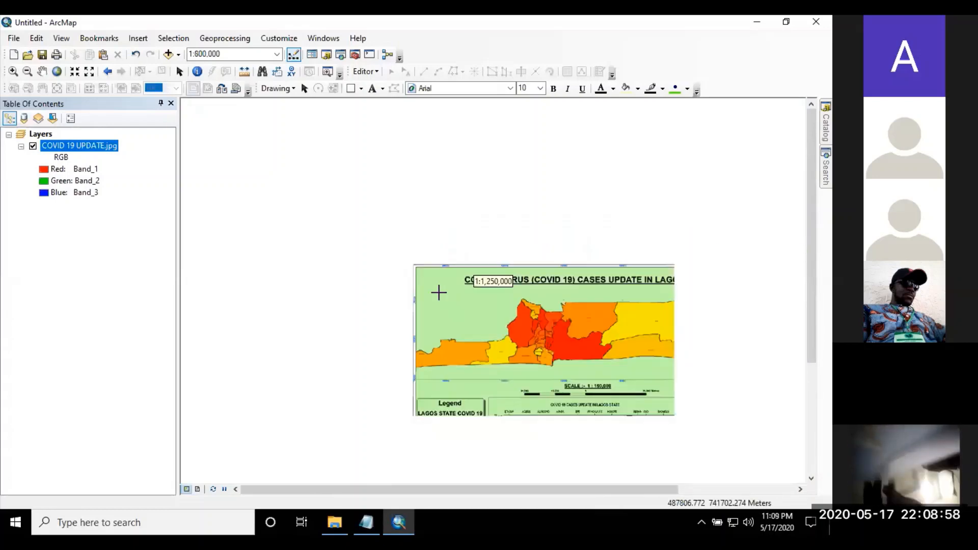
pyautogui.scroll(-1, 398, 256)
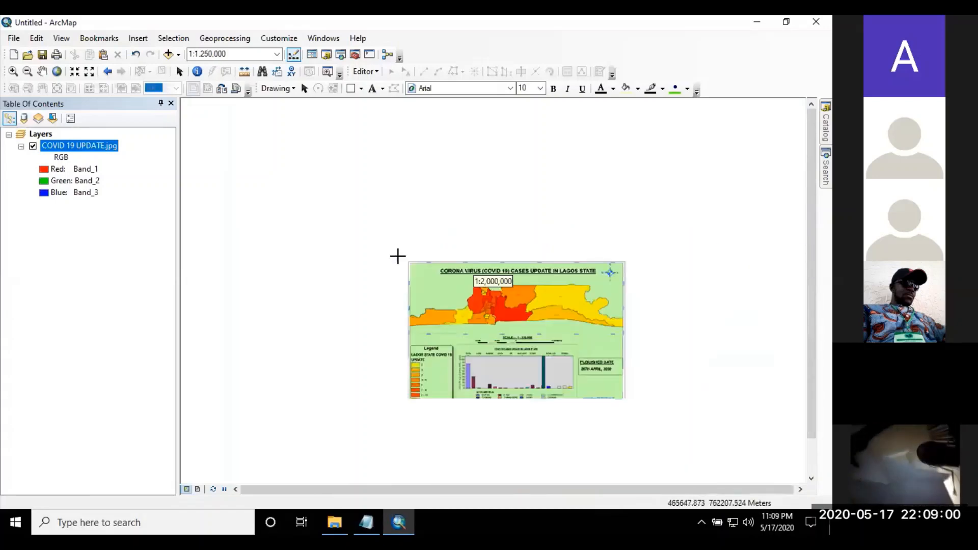
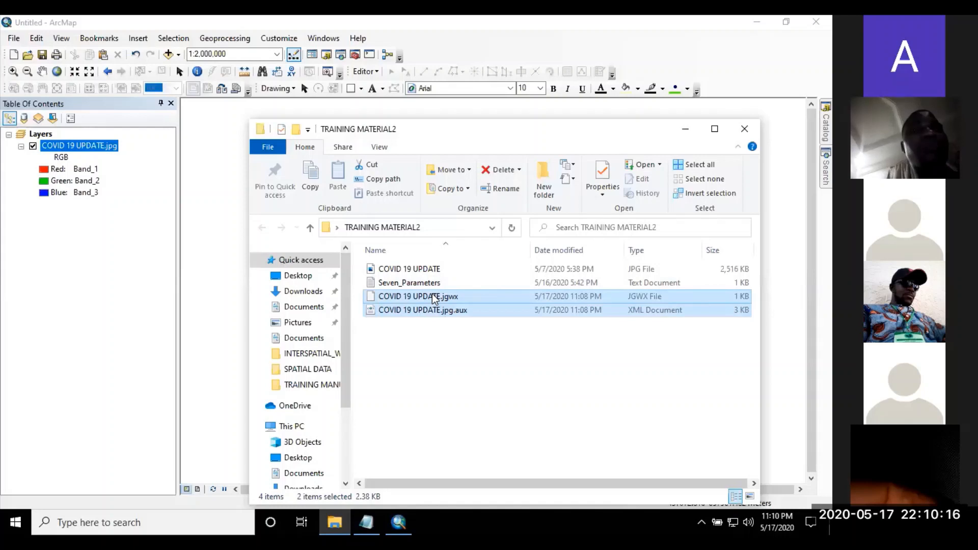
# Deselect the georeferencing files in the TRAINING MATERIAL2 folder and return to the map in ArcMap.
pyautogui.click(446, 350)
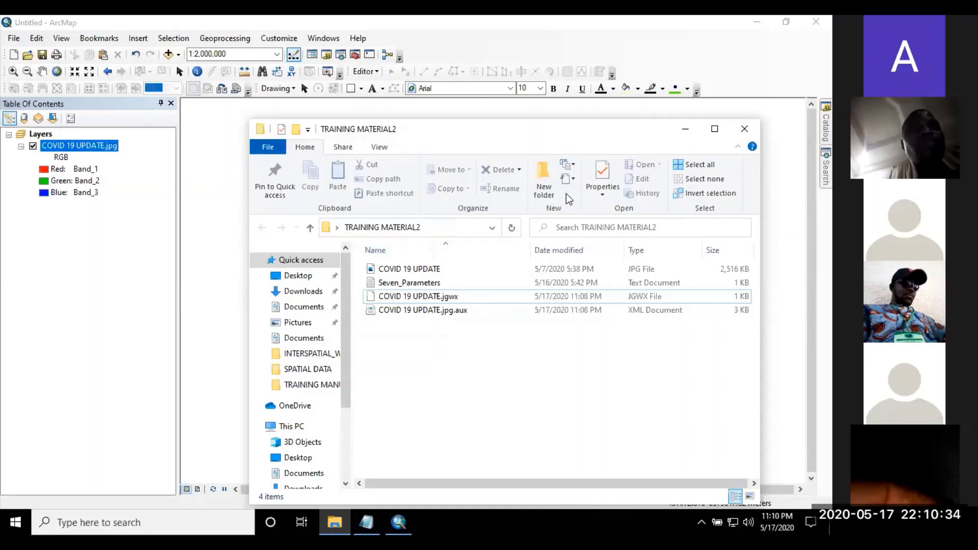
pyautogui.click(681, 130)
pyautogui.scroll(1, 489, 316)
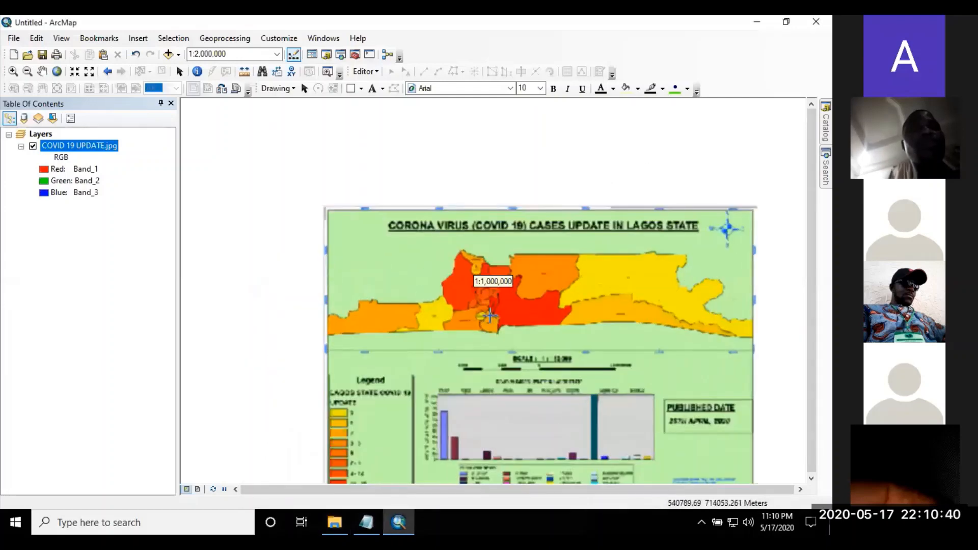
pyautogui.scroll(1, 489, 316)
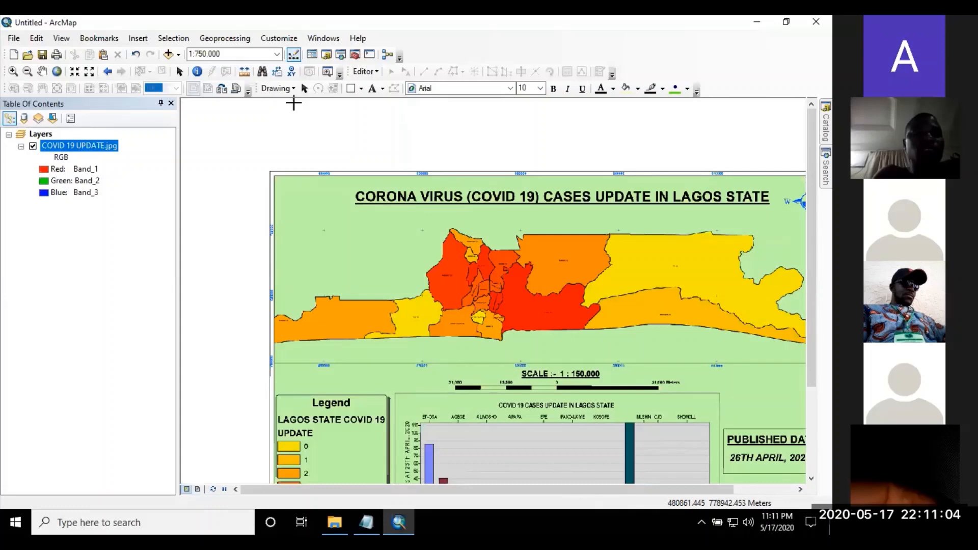
# Show the Georeferencing toolbar again and turn off Auto Adjust for COVID 19 UPDATE.jpg.
pyautogui.scroll(5, 285, 117)
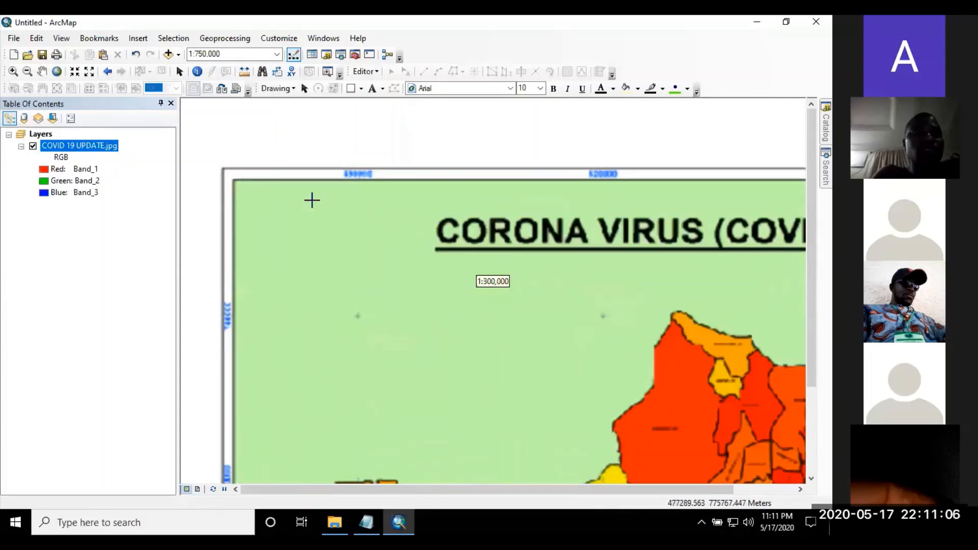
pyautogui.click(279, 38)
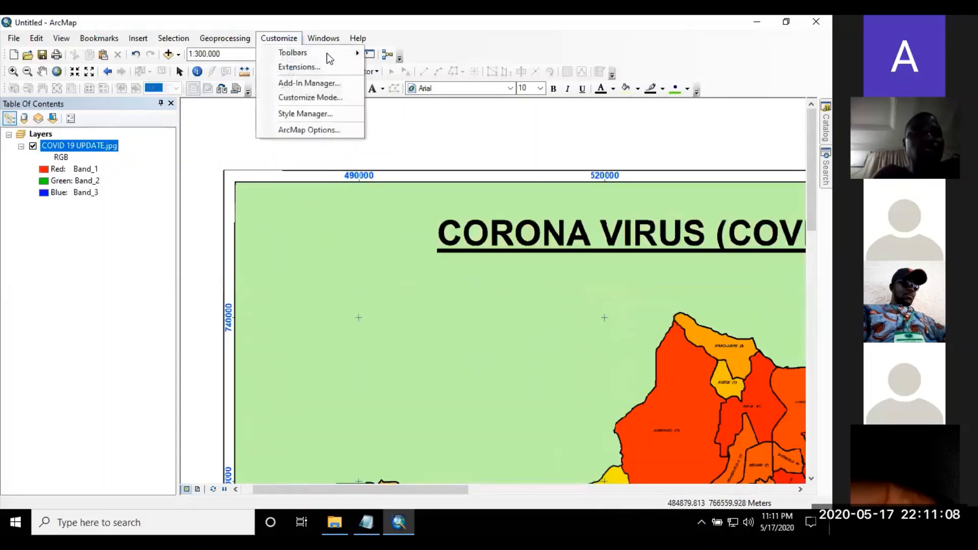
pyautogui.moveTo(350, 52)
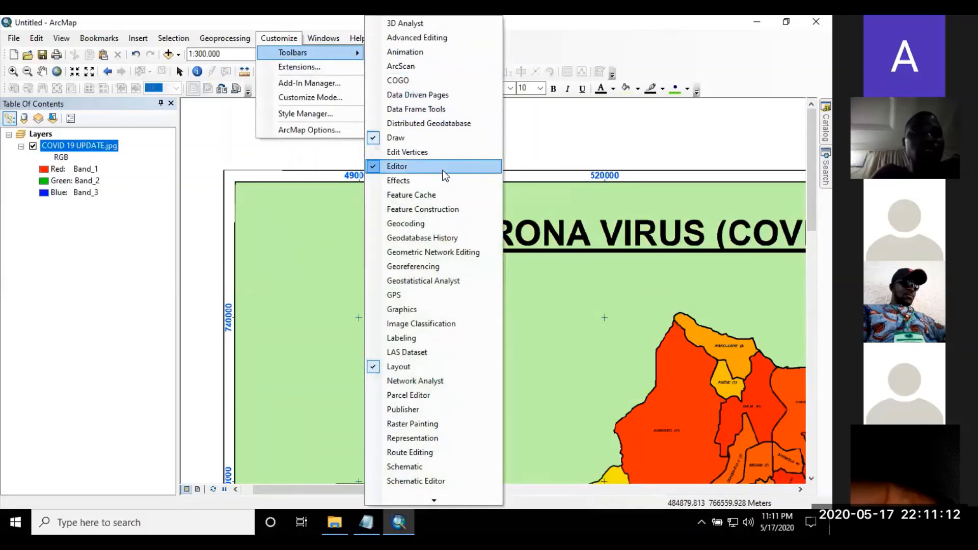
pyautogui.click(421, 271)
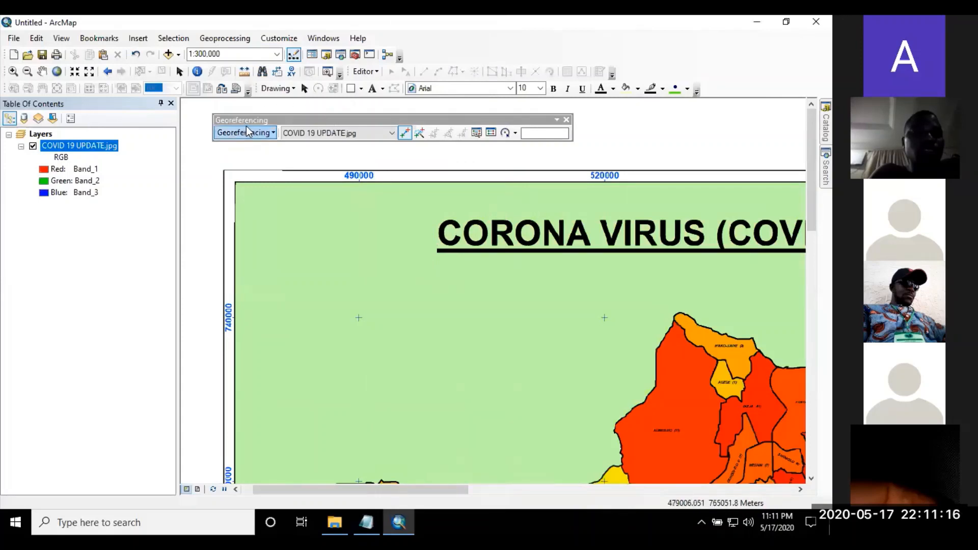
pyautogui.click(248, 132)
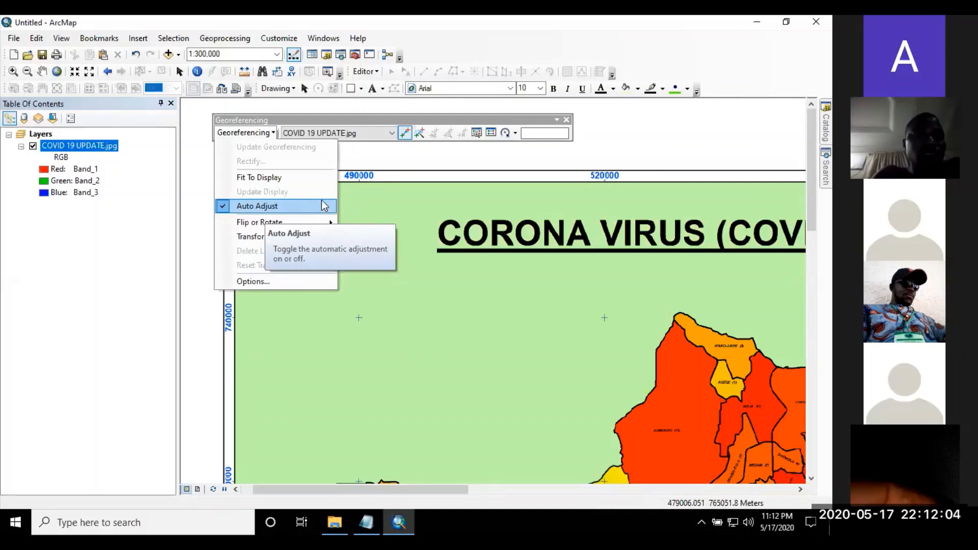
pyautogui.click(223, 206)
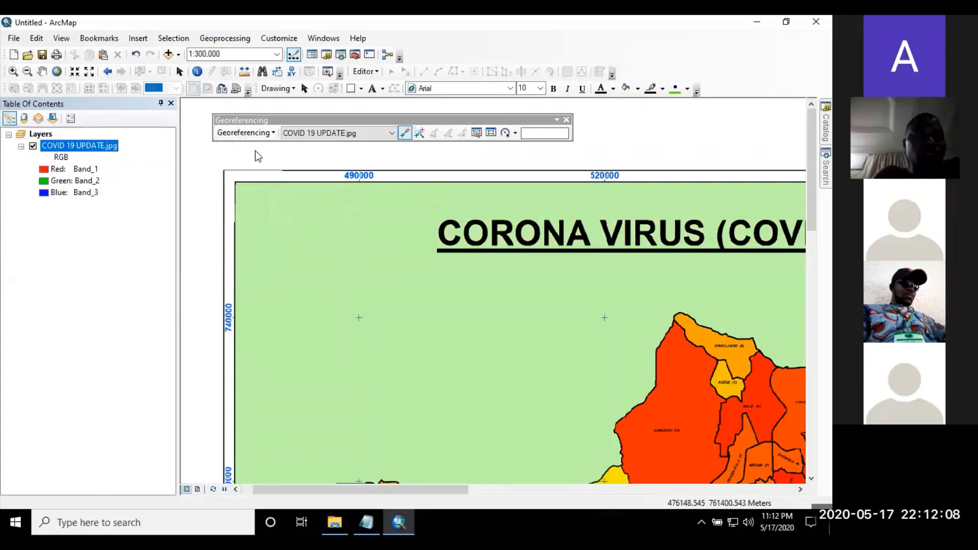
# Review the transformation types offered for georeferencing COVID 19 UPDATE.jpg without changing the current one.
pyautogui.click(245, 133)
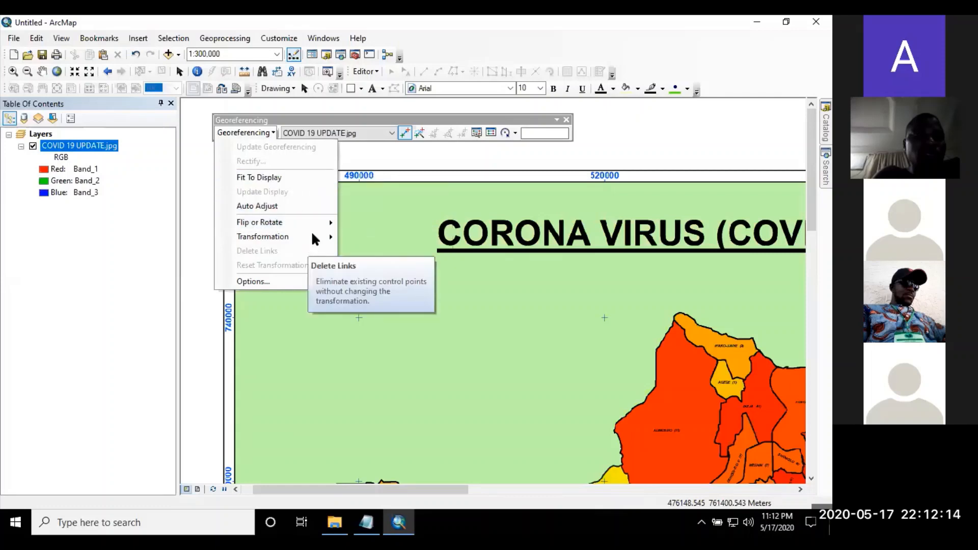
pyautogui.moveTo(314, 239)
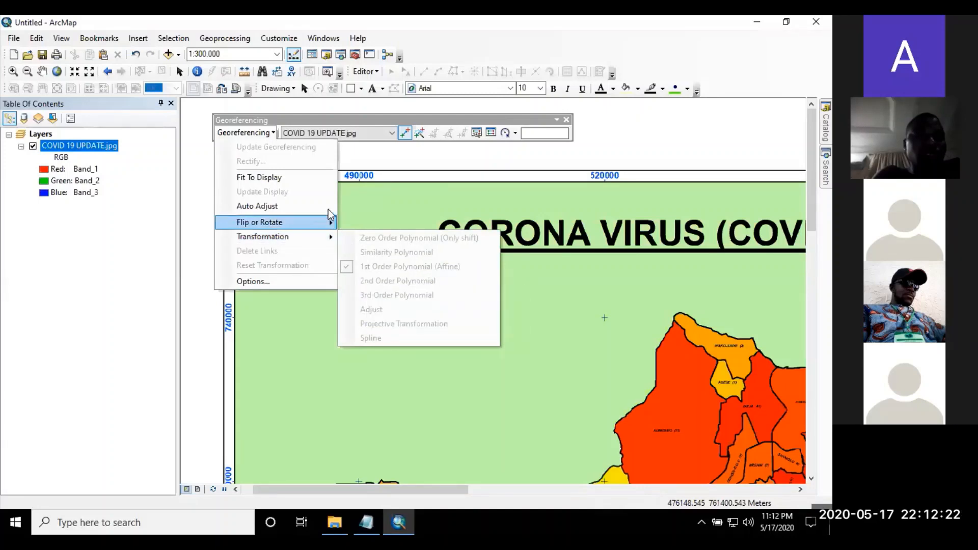
pyautogui.click(322, 103)
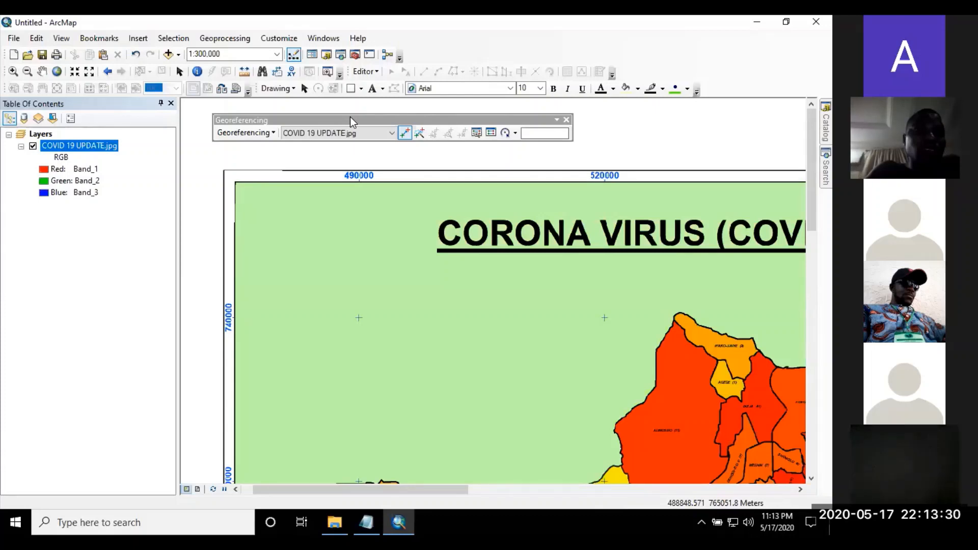
# Examine the coordinate system notes printed below the published date in the southeast corner of the COVID 19 map.
pyautogui.click(245, 132)
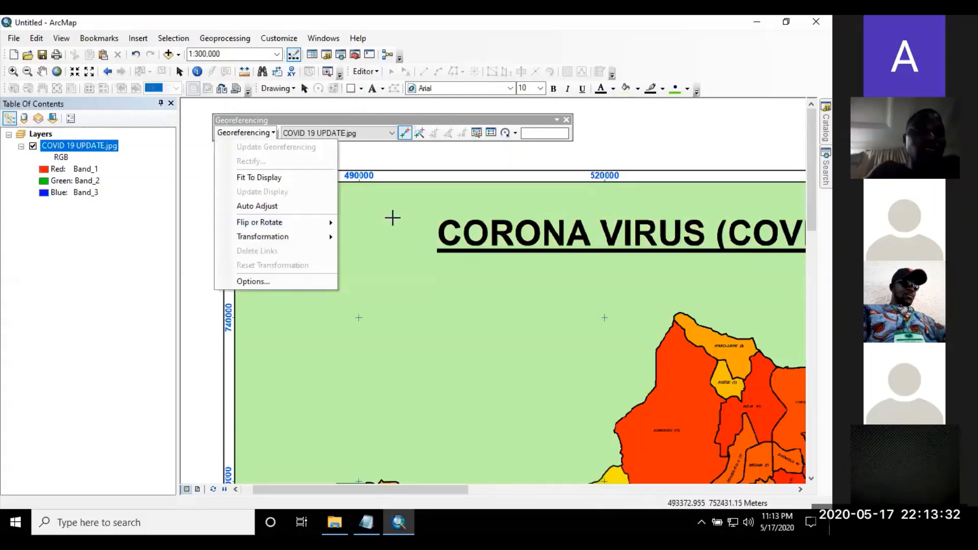
pyautogui.scroll(3, 392, 218)
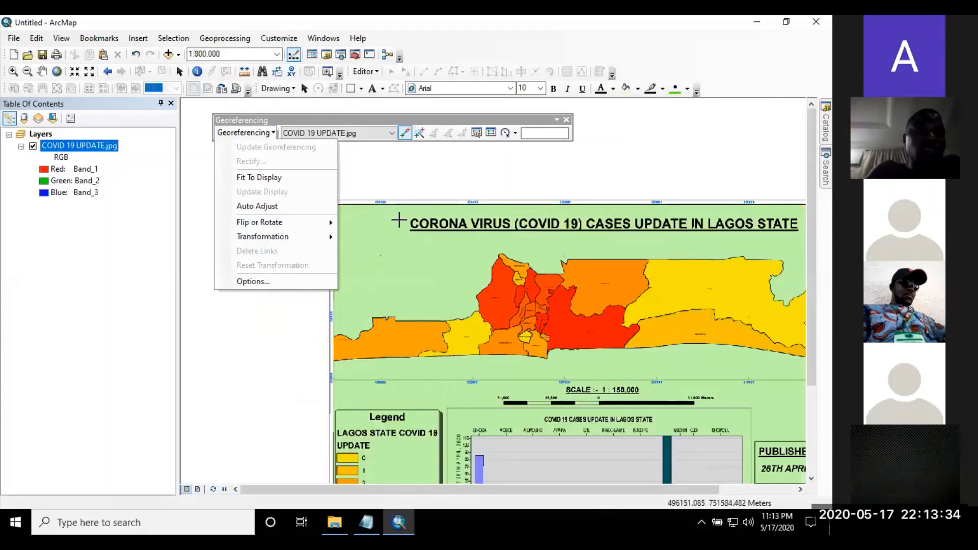
pyautogui.scroll(2, 398, 220)
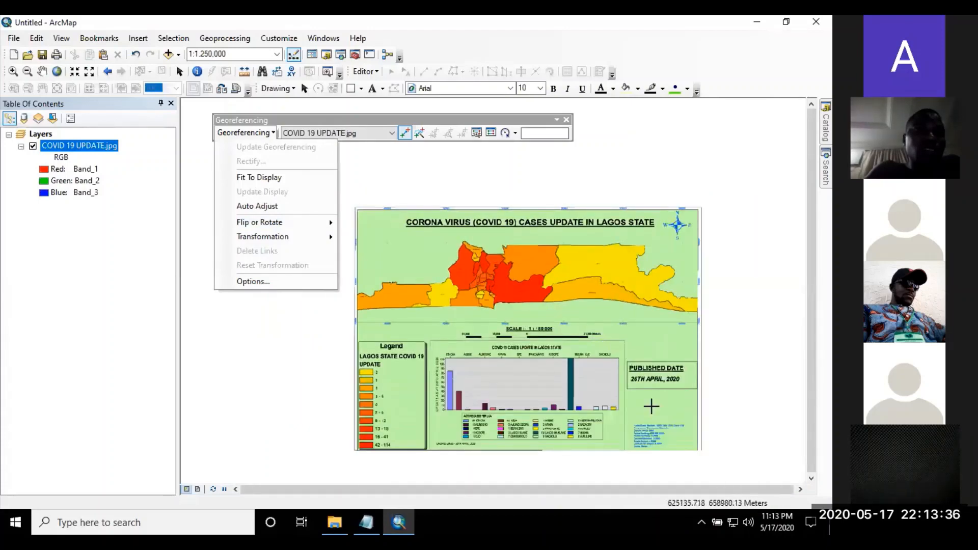
pyautogui.scroll(4, 653, 439)
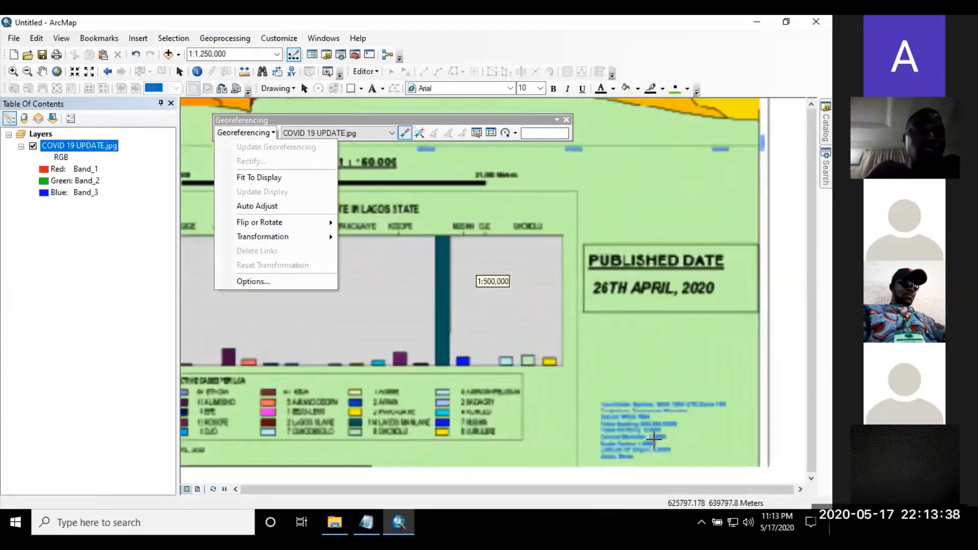
pyautogui.scroll(3, 653, 439)
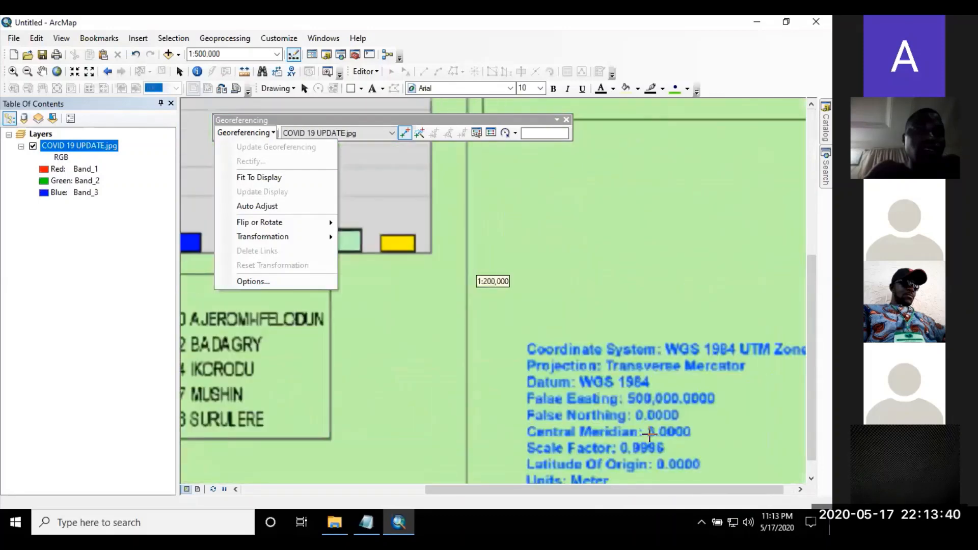
pyautogui.scroll(-1, 601, 320)
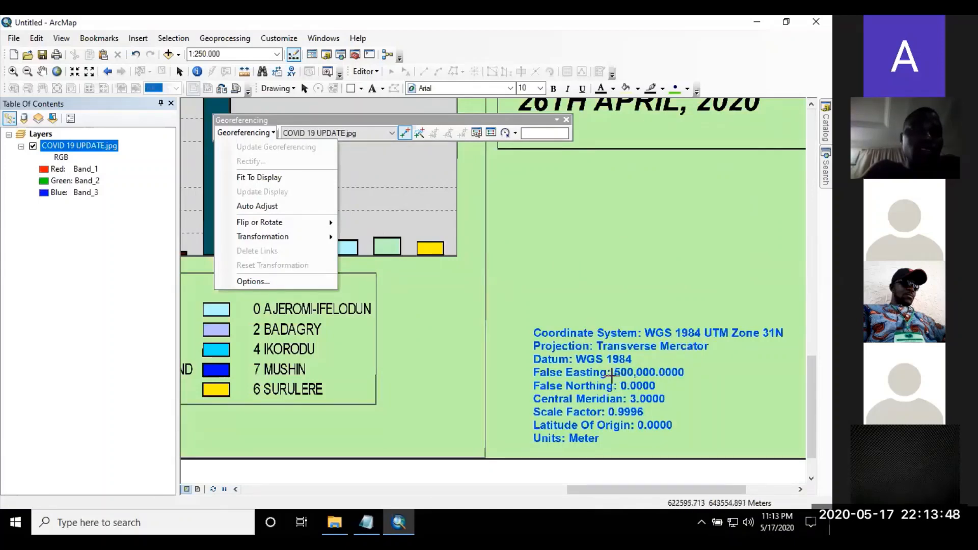
pyautogui.scroll(1, 681, 390)
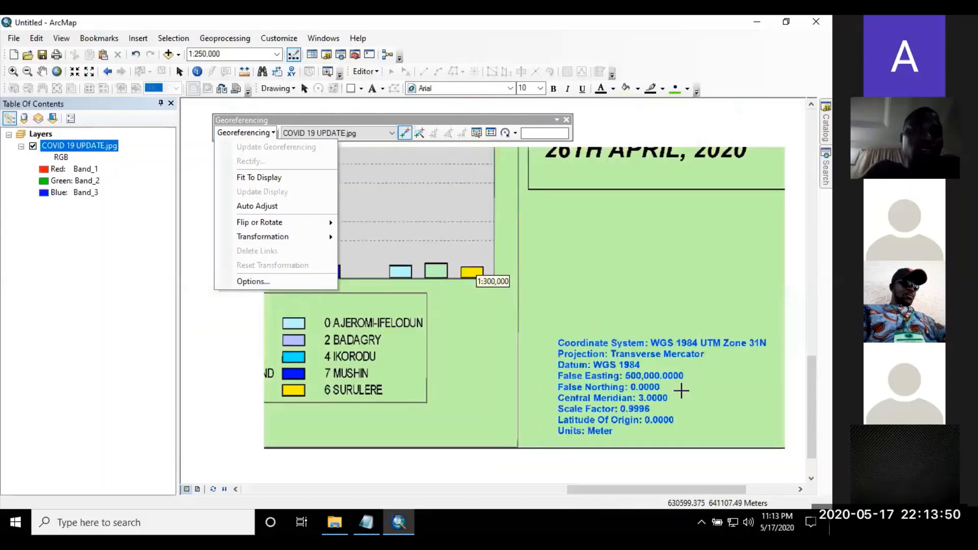
pyautogui.scroll(2, 681, 390)
pyautogui.scroll(1, 681, 390)
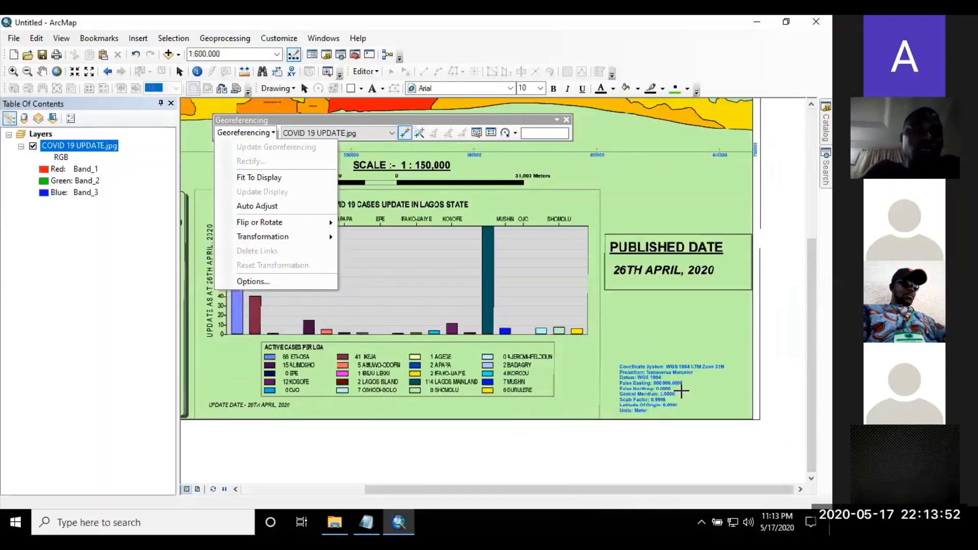
pyautogui.scroll(-2, 681, 390)
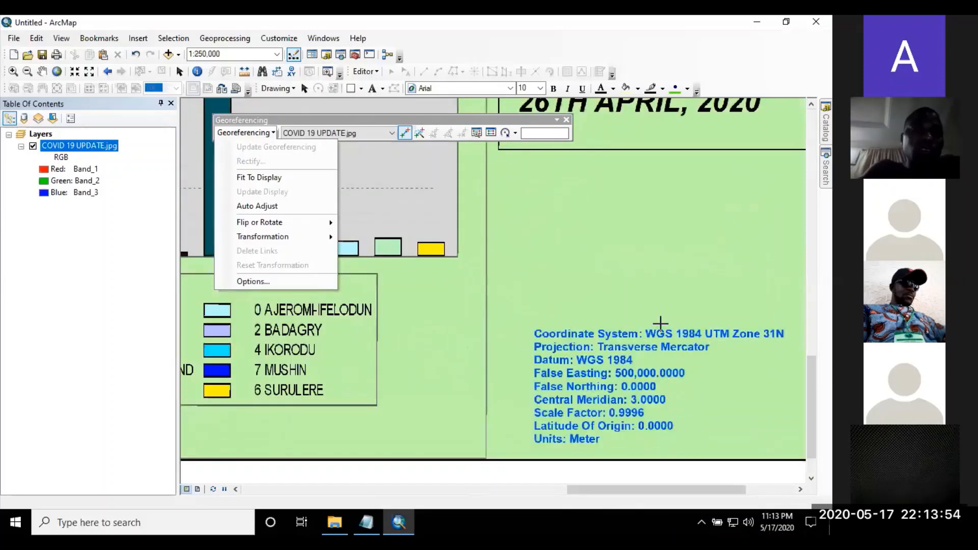